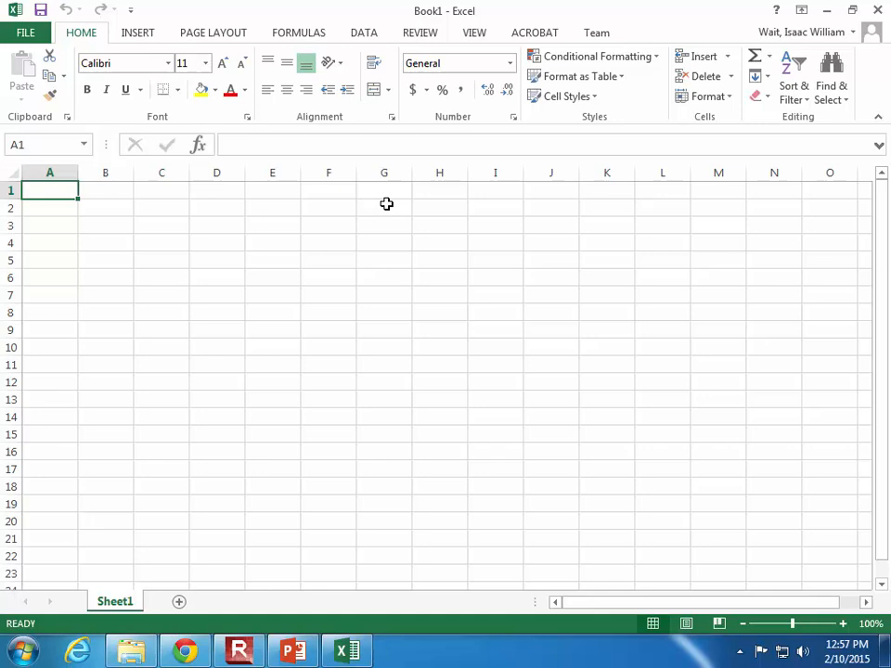
- Enter the headers Iteration, Loop, Pipe, n and r in cells A1 to E1
text(Iteration)
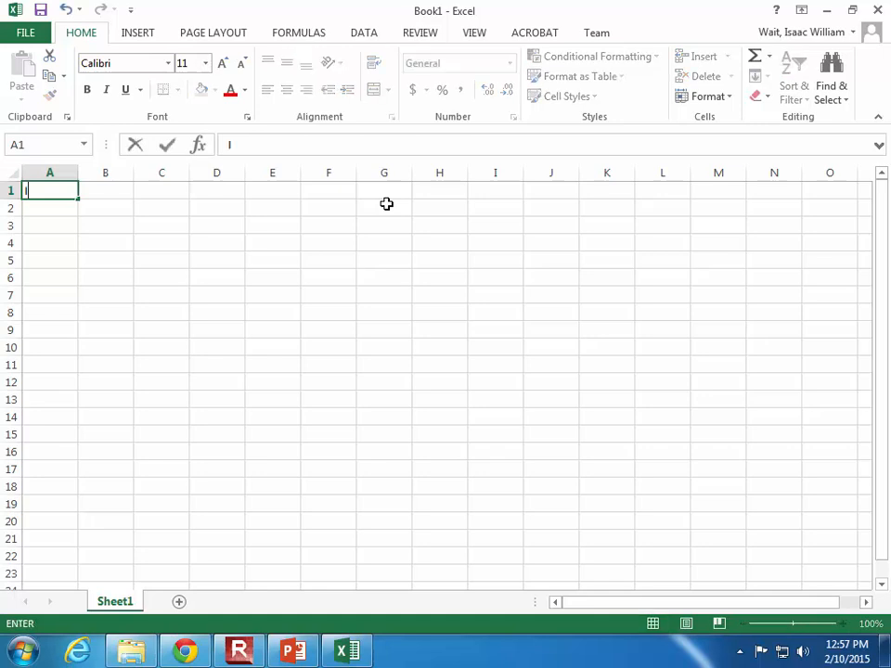
key(Tab)
text(Loop)
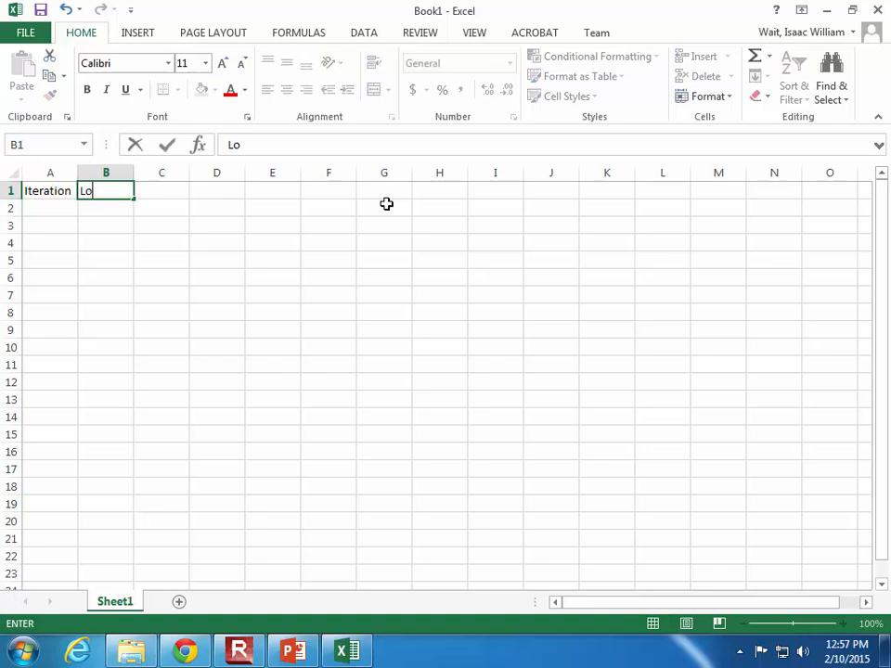
key(Tab)
text(Pipe)
key(Tab)
text(n)
key(Tab)
text(r)
key(Tab)
- Enter the header Q, in upper case, in cell F1
text(q)
key(Tab)
key(BackSpace)
key(Left)
key(Left)
key(Right)
text(Q)
key(Tab)
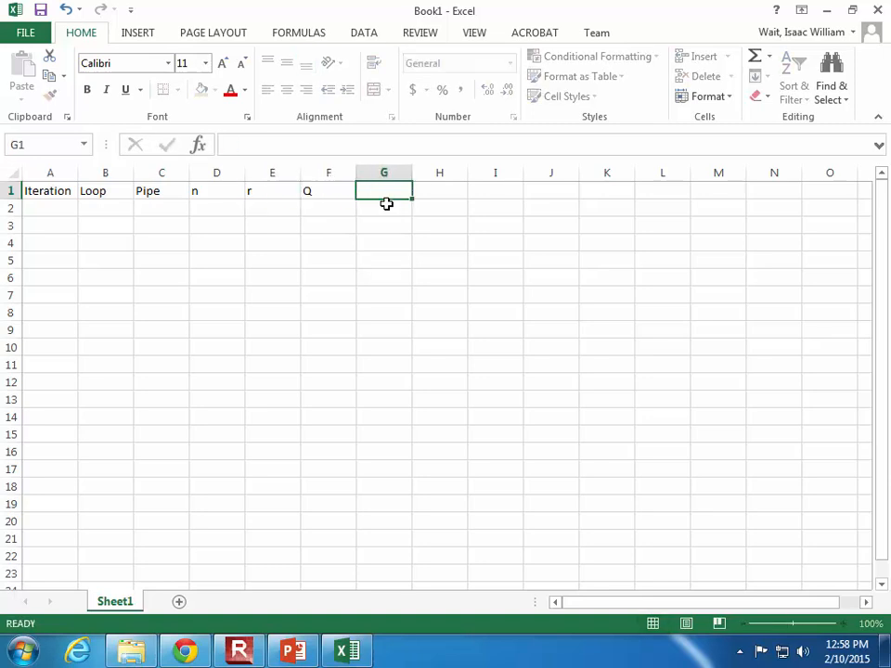
- Enter the header rQ|Q| in cell G1
text(rW)
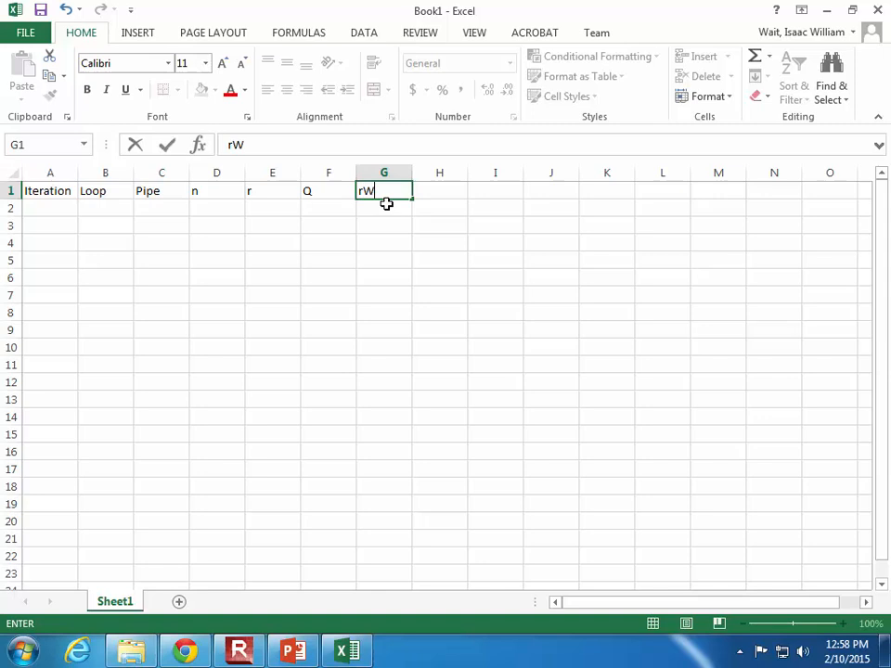
key(BackSpace)
text(Q|W|)
key(BackSpace)
key(BackSpace)
text(W)
key(BackSpace)
text(Q|)
key(Tab)
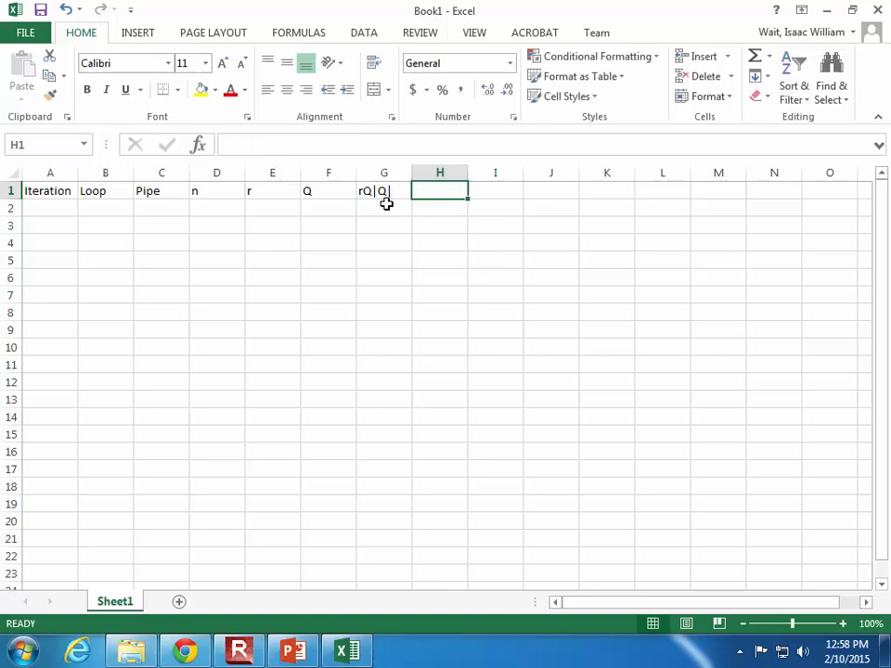
- Enter the header nr|Q| in cell H1
text(n)
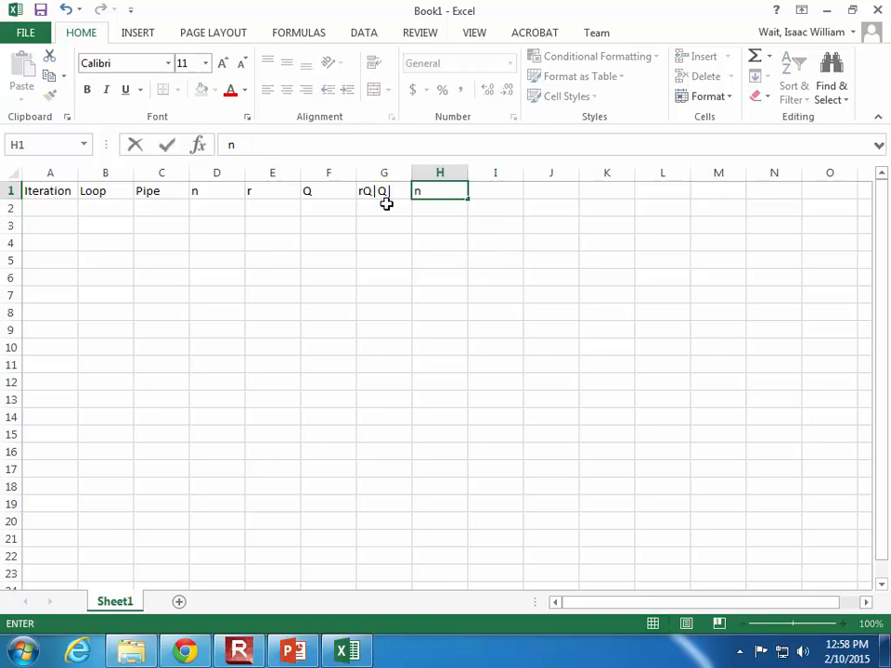
text(r|W)
key(BackSpace)
key(BackSpace)
text(|Q|)
key(Tab)
- Complete the header row with delta Q in cell I1 and Corrected Q in cell J1
text(Del)
key(BackSpace)
key(BackSpace)
key(BackSpace)
text(delta Q)
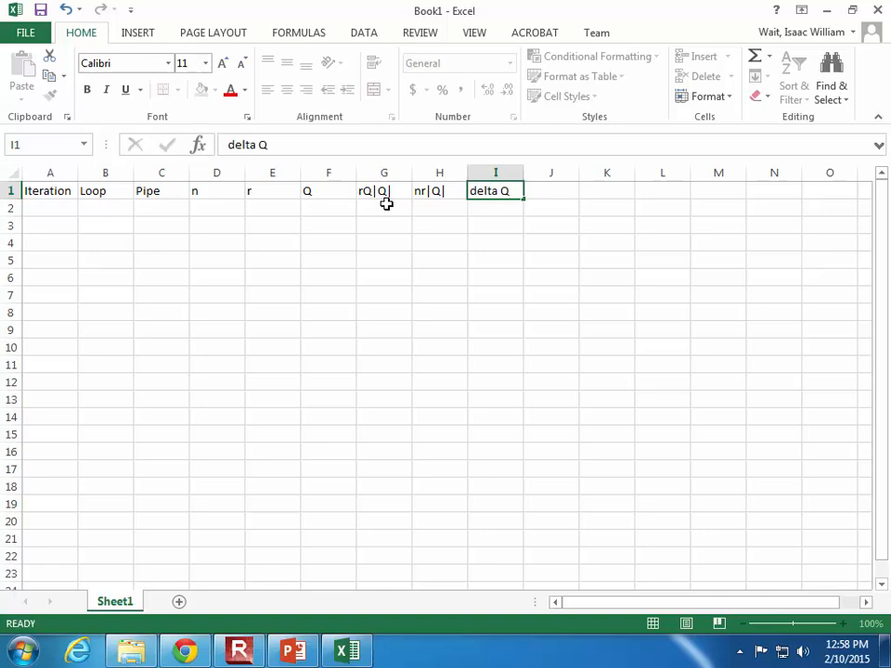
key(Tab)
text(Corrected q)
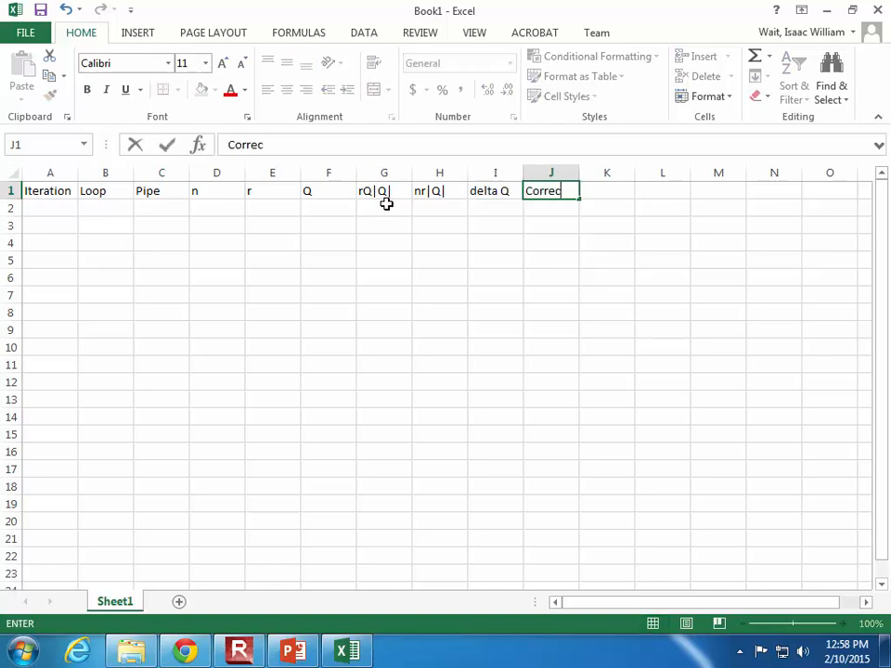
key(BackSpace)
text(Q)
key(ctrl+Return)
key(Return)
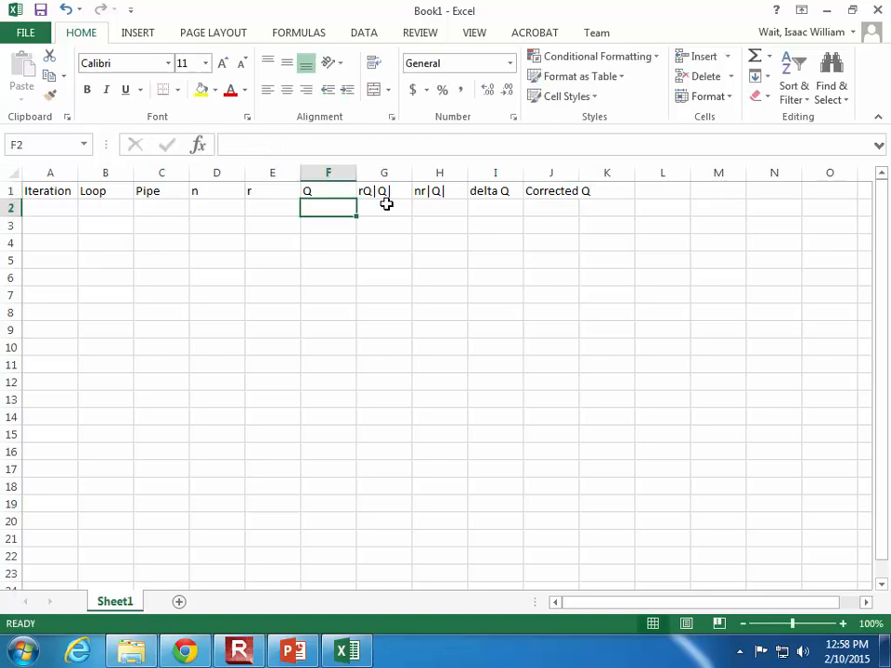
- Start the first data row with iteration 1 in cell A2 and loop I in cell B2
key(Left)
key(Left)
key(Left)
key(Left)
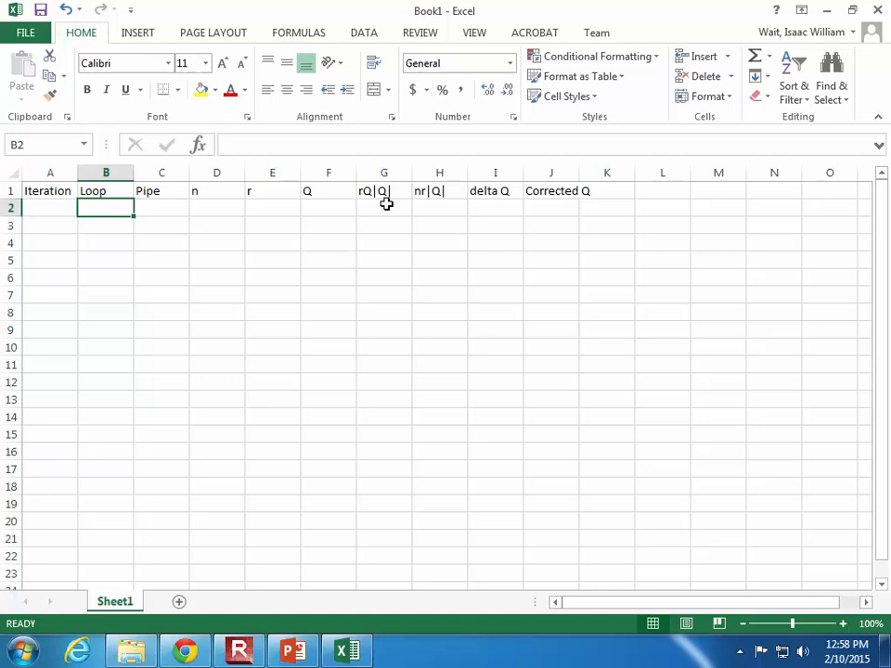
key(Left)
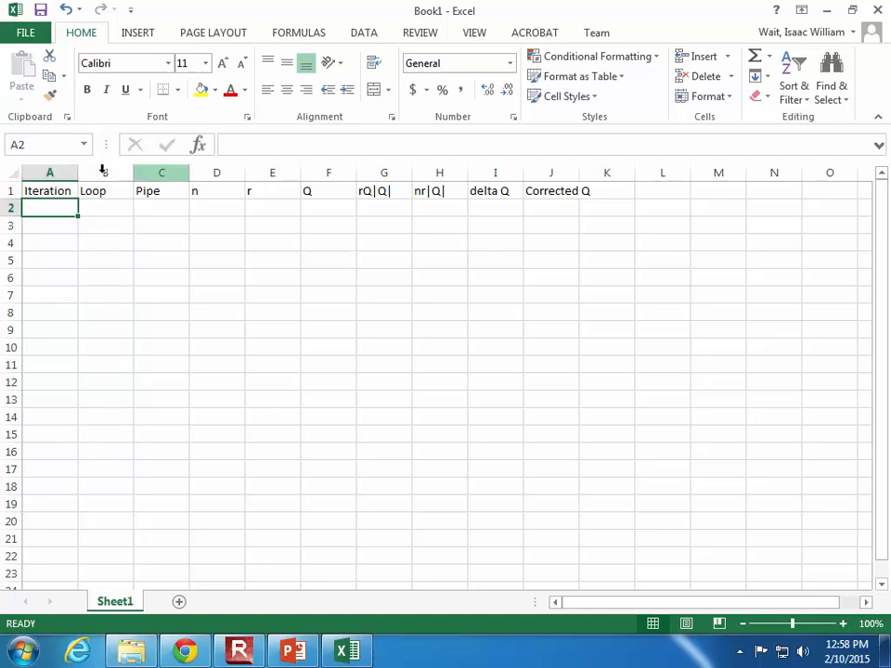
text(1)
key(Tab)
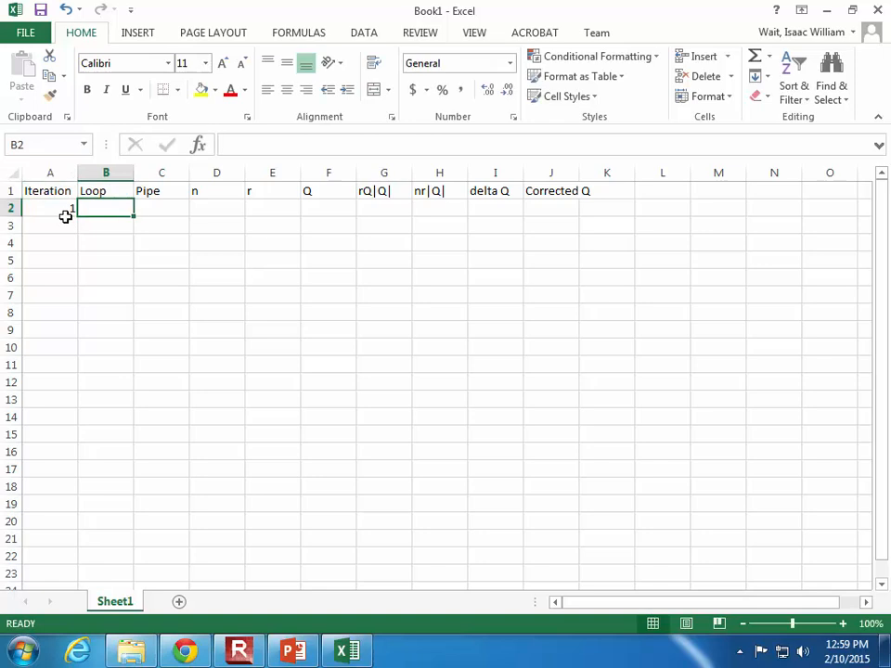
text(I)
key(Tab)
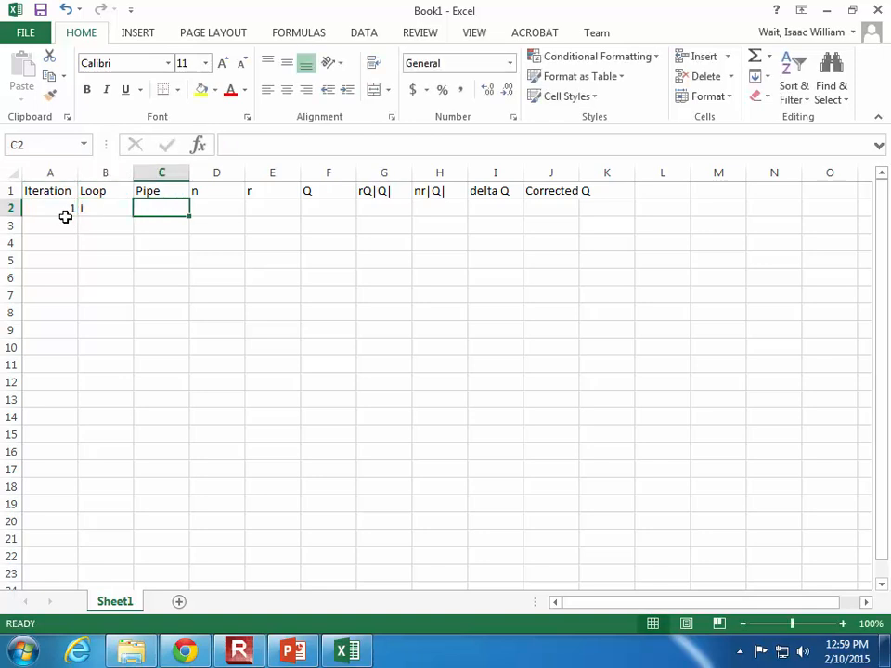
text(1-4)
key(Return)
text(\)
key(Up)
key(Up)
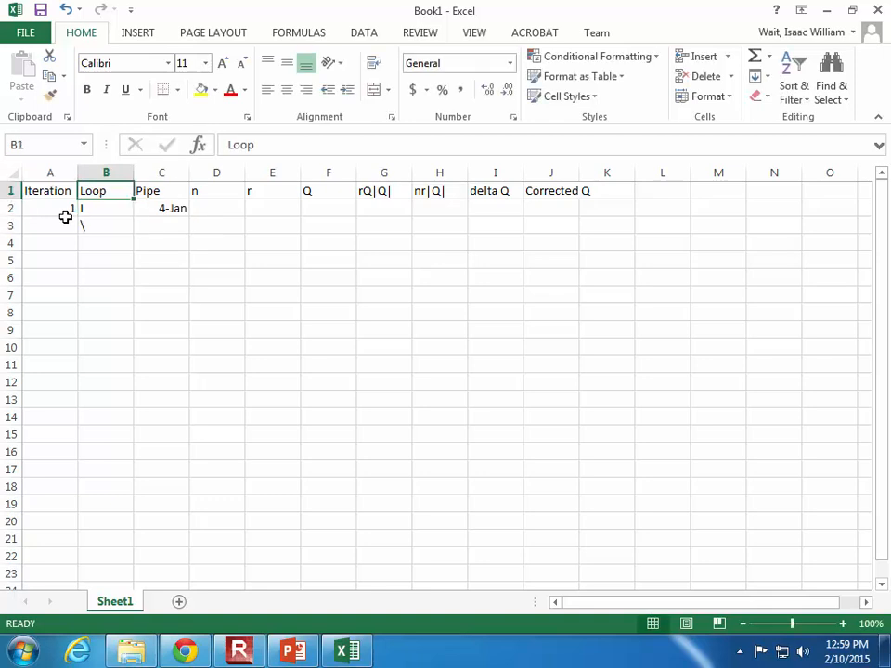
key(Down)
key(Down)
key(Up)
key(Right)
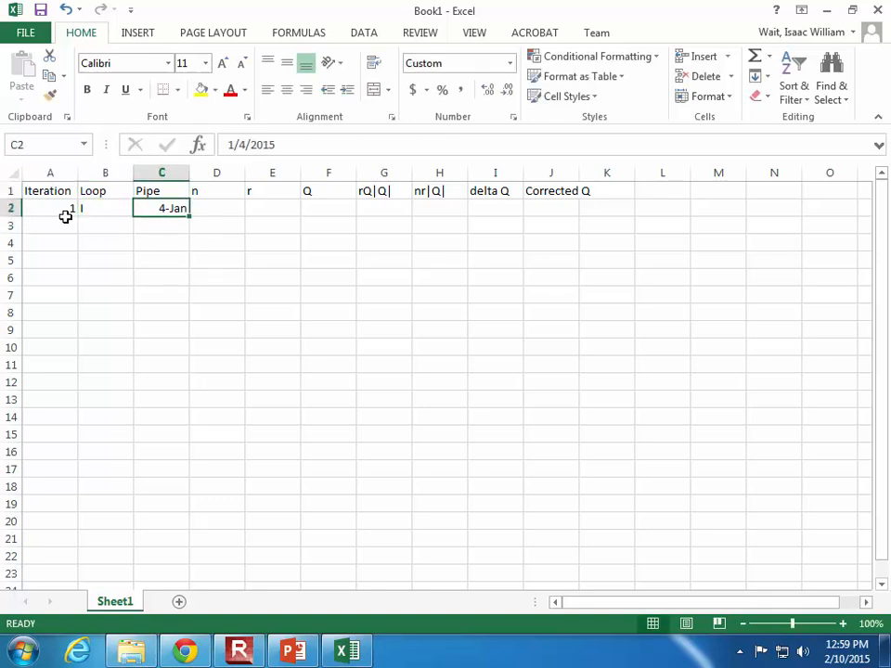
- Enter loop I's pipe labels 1-4, 1-3 and 3-4 as text in cells C2 to C4
text('1-3)
key(BackSpace)
text(4)
key(Return)
text(')
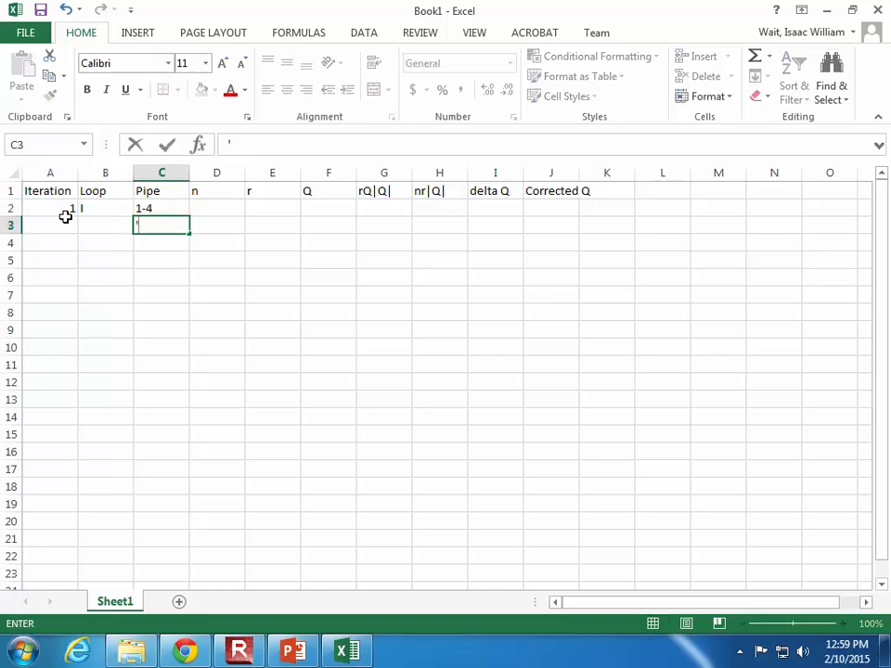
text(1-3)
key(Return)
text('3-4)
key(Return)
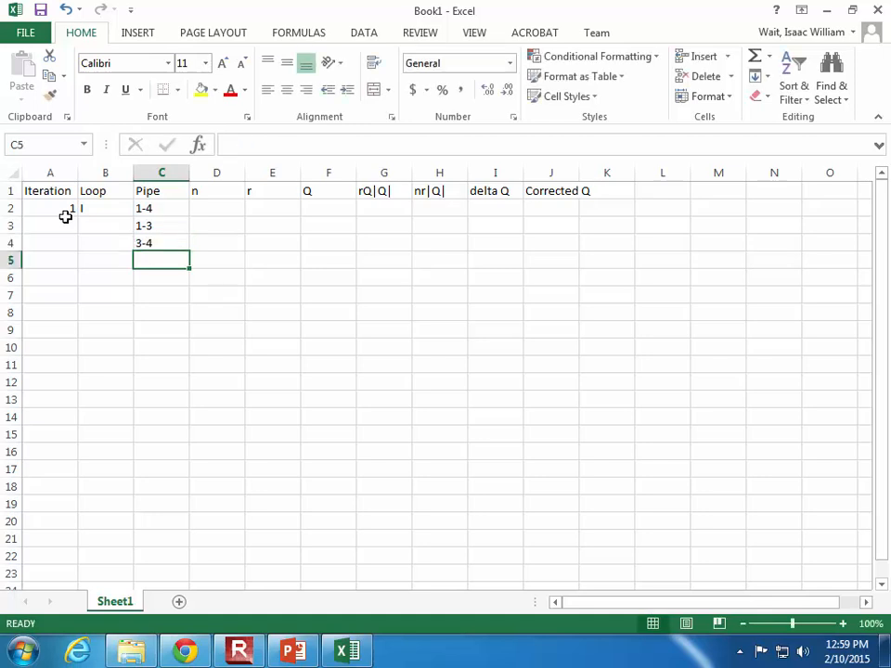
- Enter loop II in cell B7 and its first pipe label 1-2 as text in cell C7
key(Down)
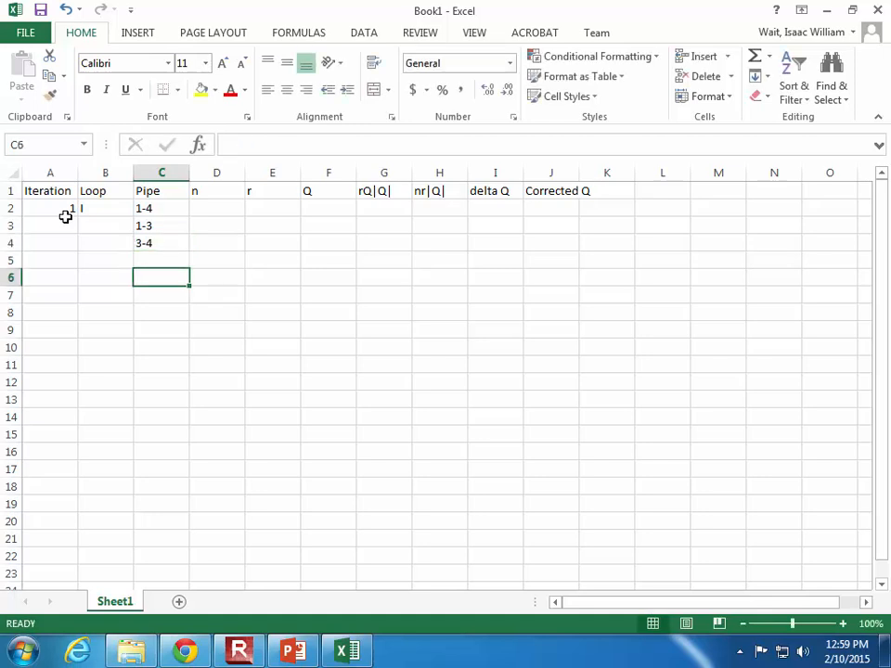
key(Left)
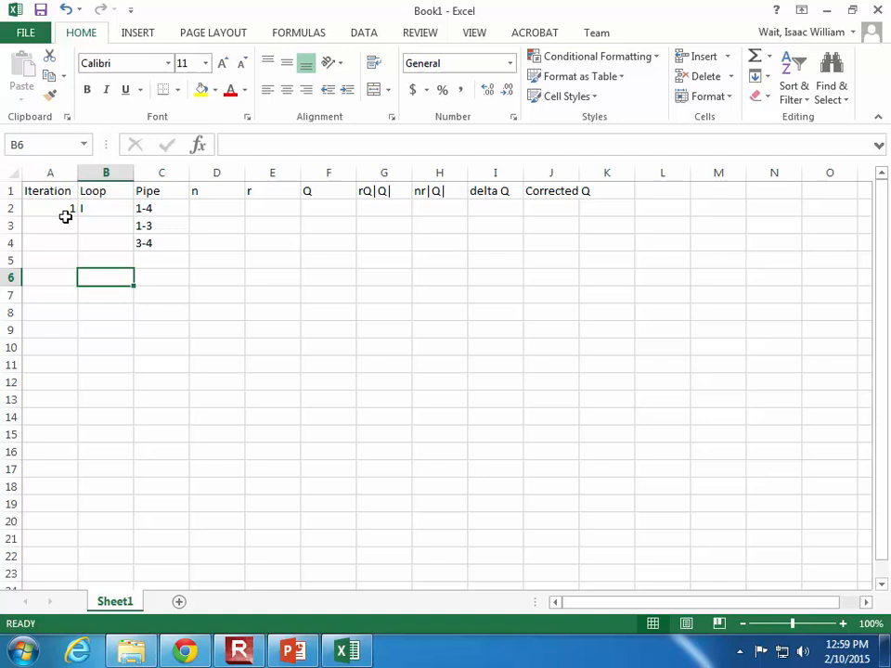
key(Down)
text(ii=)
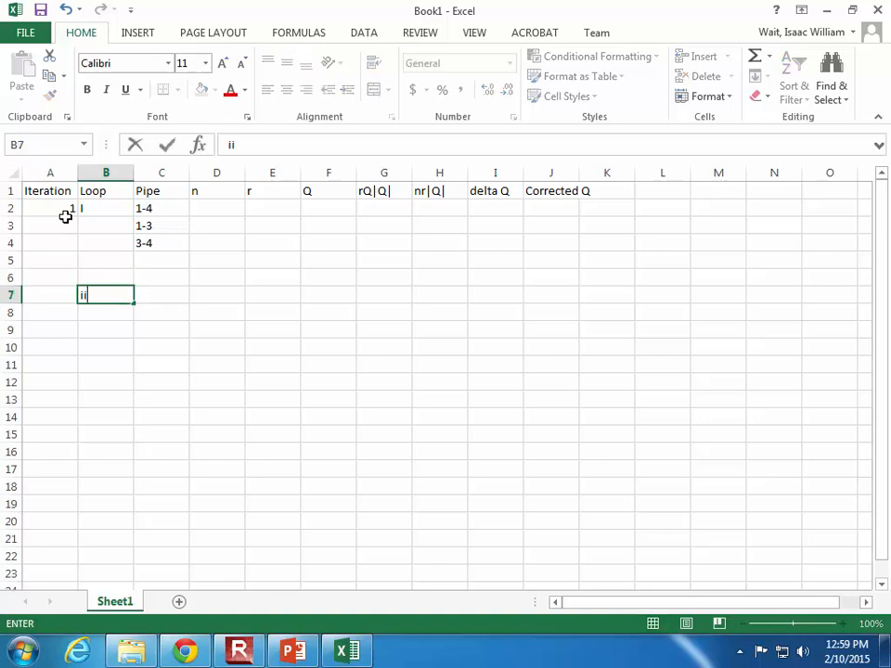
key(BackSpace)
key(BackSpace)
key(BackSpace)
text(II)
key(Tab)
text(1)
key(BackSpace)
text('1-2)
key(Return)
text('2-3)
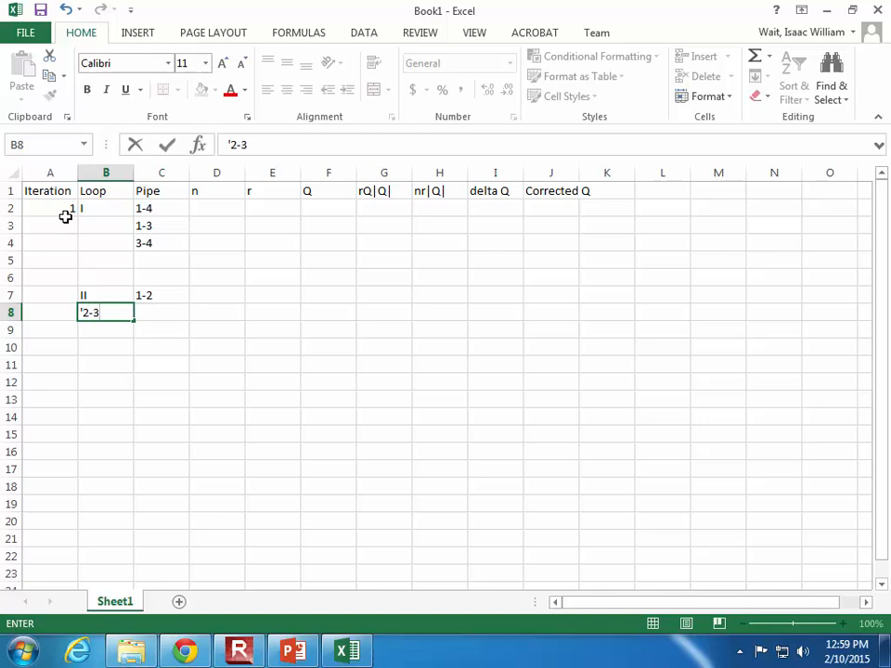
key(Return)
key(Up)
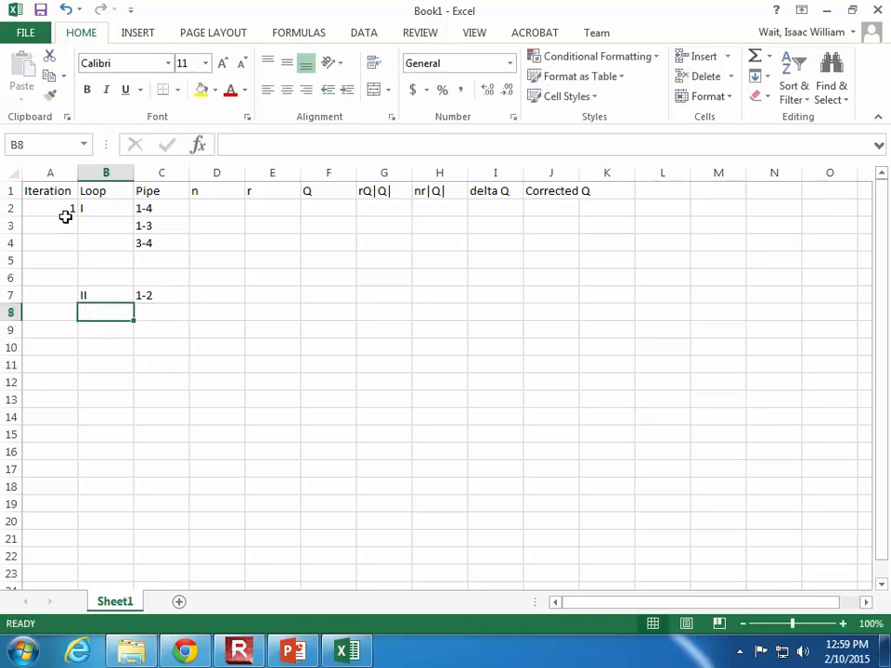
key(Delete)
- Enter loop II's remaining pipe labels 2-3 and 1-3 as text in cells C8 and C9
key(Right)
text('2-3)
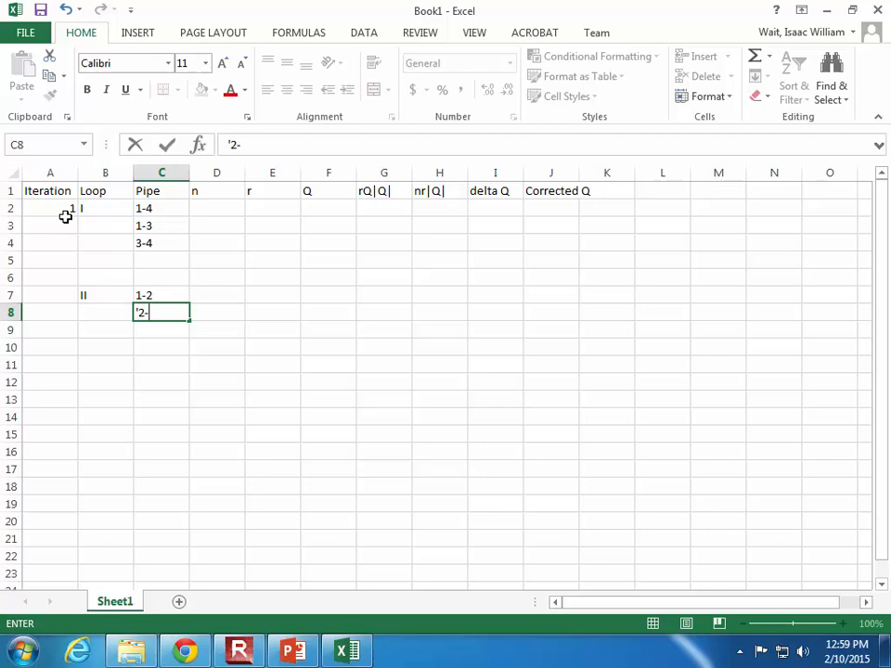
key(Return)
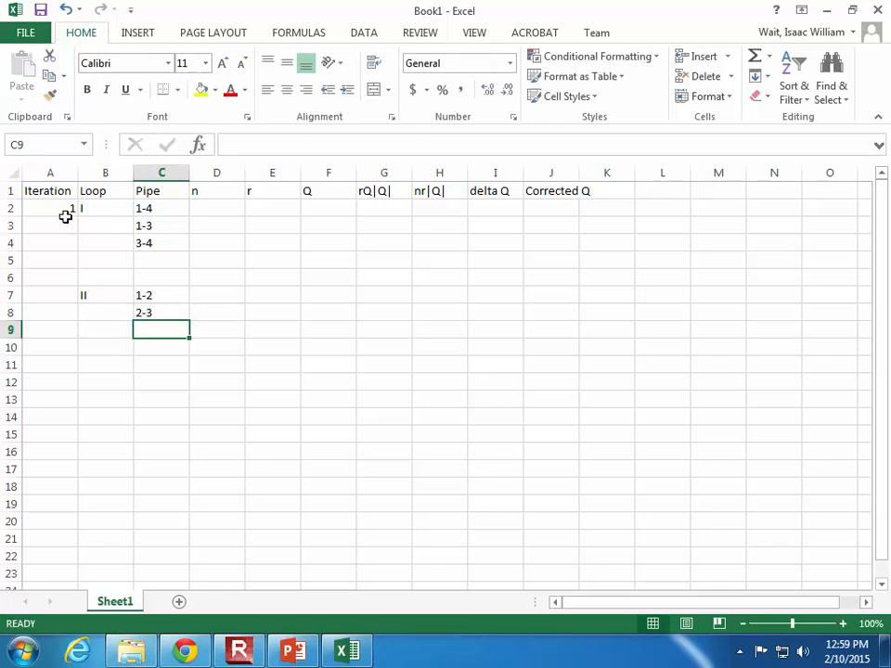
text('1)
text(-3)
key(Return)
- Enter an n value of 2 for each loop I pipe in cells D2 to D4
key(Right)
key(Up)
key(Up)
key(Up)
key(Up)
key(Up)
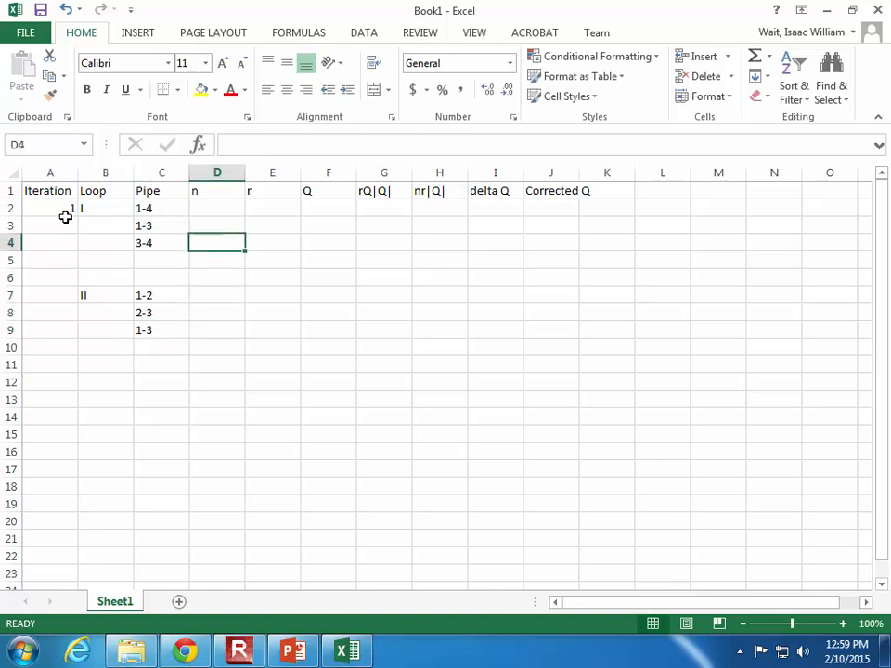
key(Up)
key(Up)
key(Up)
text(2)
key(Return)
text(2)
key(Return)
text(2)
key(Return)
- Enter an n value of 2 for each loop II pipe in cells D7 to D9
key(Down)
key(Down)
text(2)
key(Return)
key(Down)
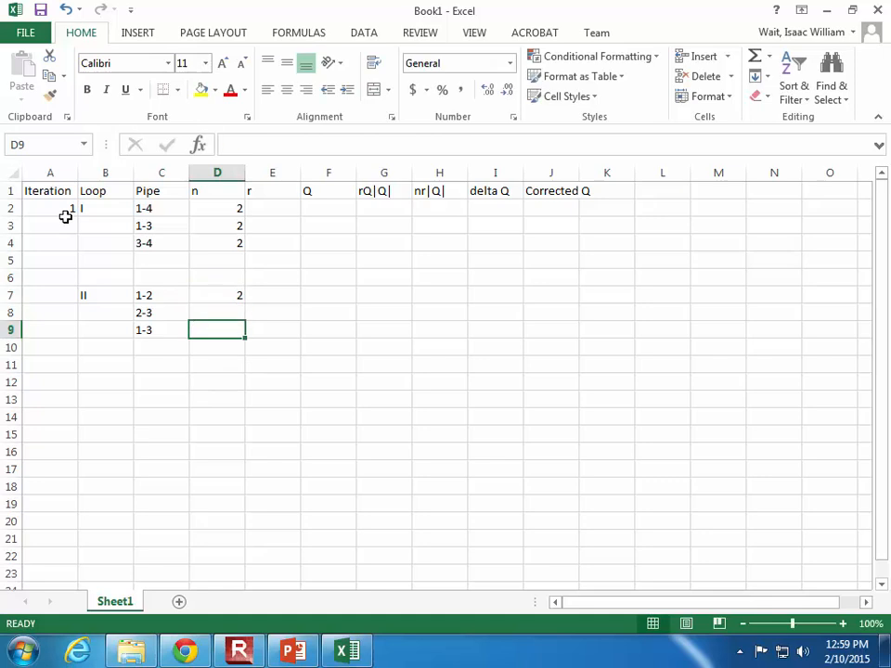
key(Up)
text(2)
key(Return)
text(2)
key(Return)
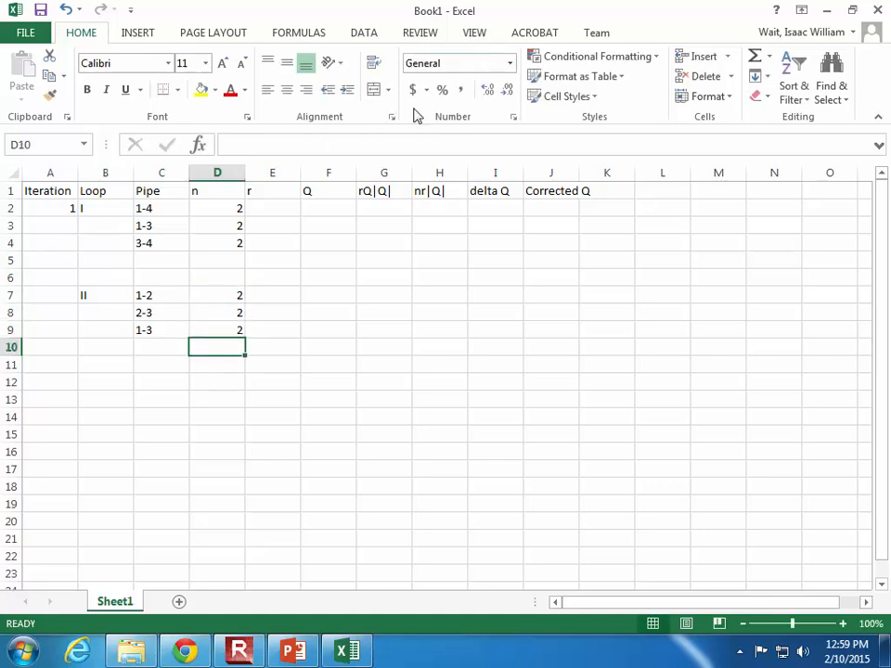
- Center the contents of column D and narrow columns D and E
click(216, 171)
click(287, 89)
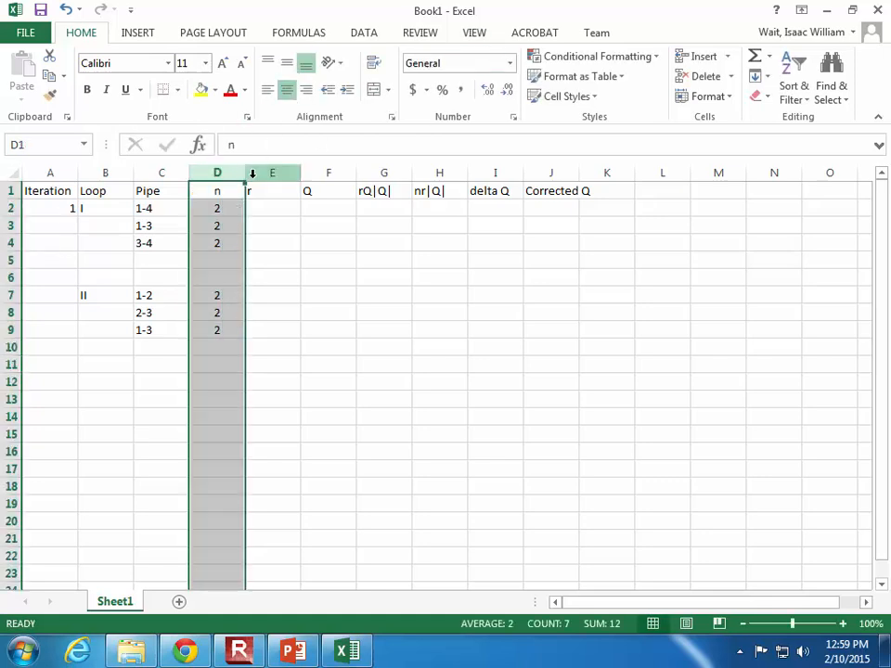
drag(244, 174, 220, 176)
click(261, 226)
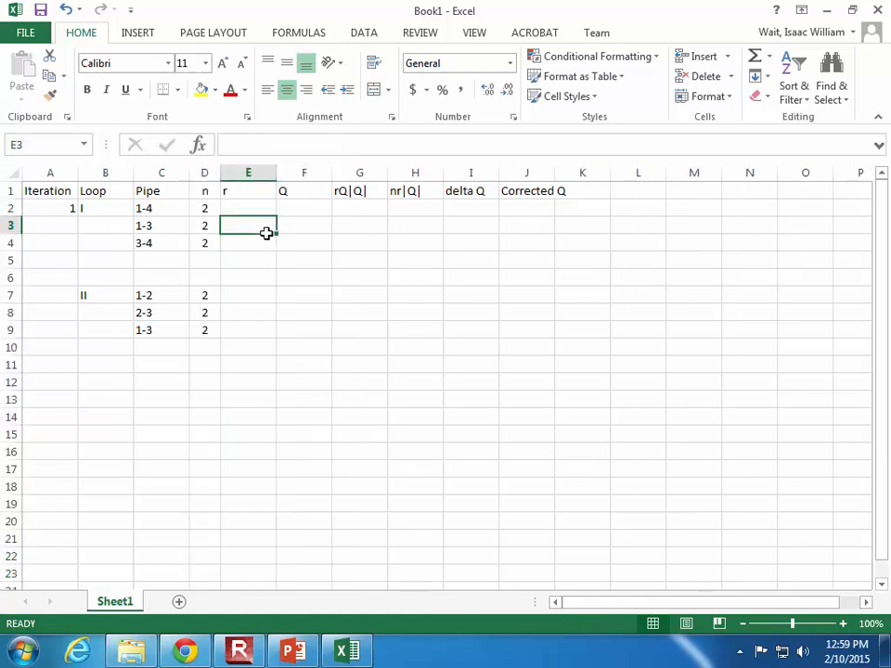
mouse_move(276, 172)
mouse_down()
mouse_move(250, 173)
mouse_move(260, 173)
mouse_up()
click(297, 295)
- Enter the loop I r values 6, 3 and 5 in cells E2 to E4
click(237, 204)
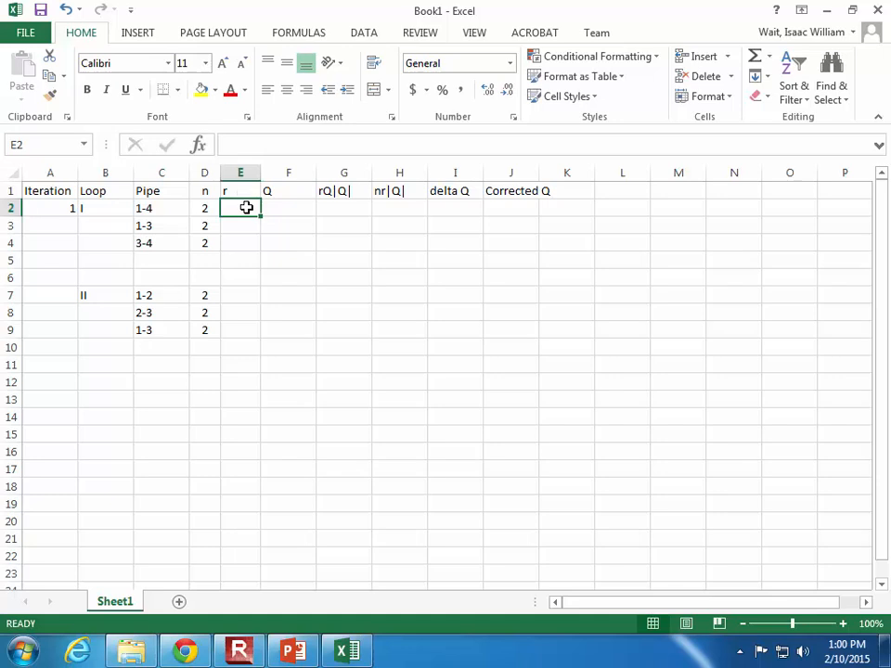
text(6)
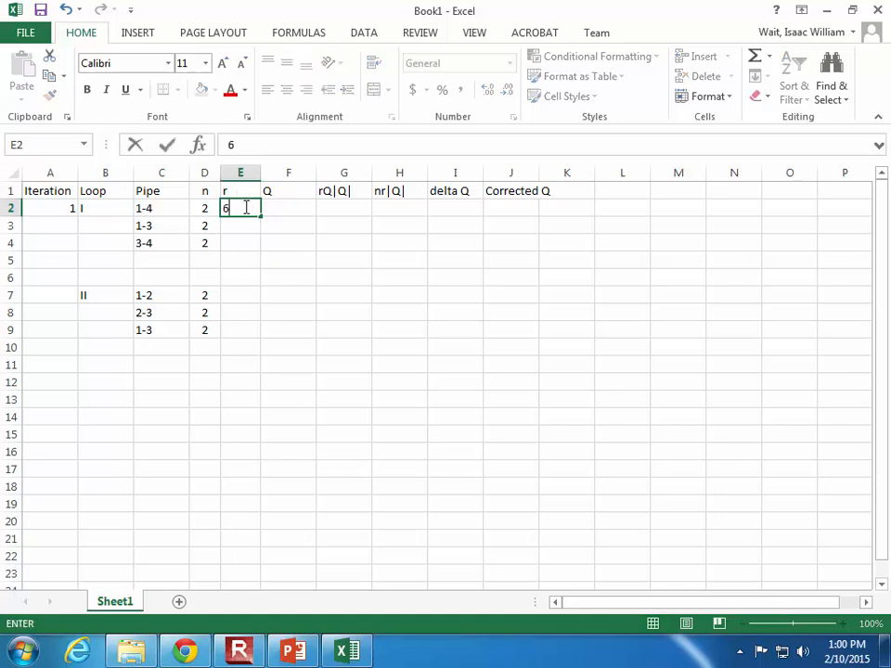
key(Return)
text(3)
key(Return)
text(5)
key(Return)
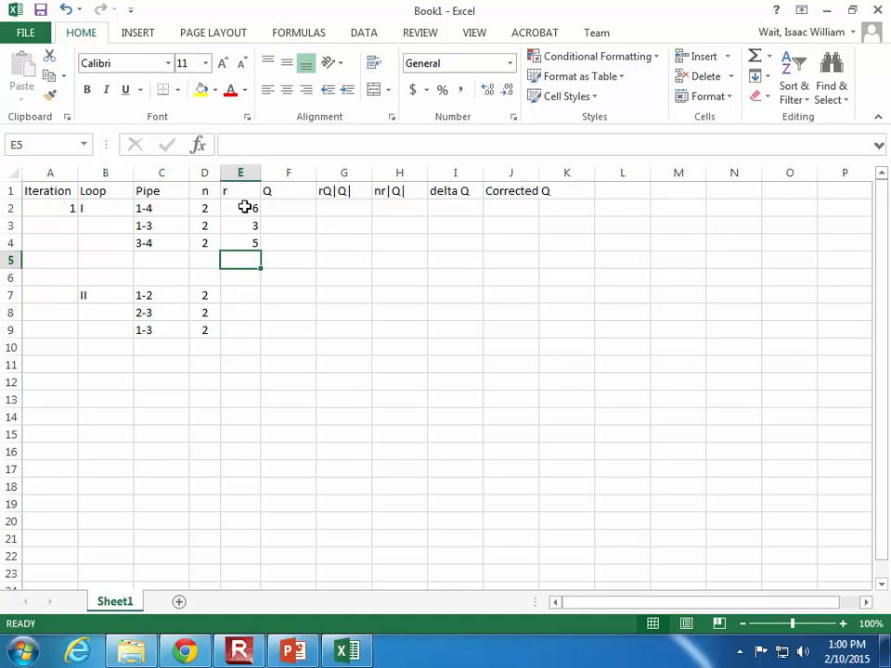
- Enter the loop II r values 1, 2 and 3 in cells E7 to E9
key(Return)
key(Return)
text(1)
key(Return)
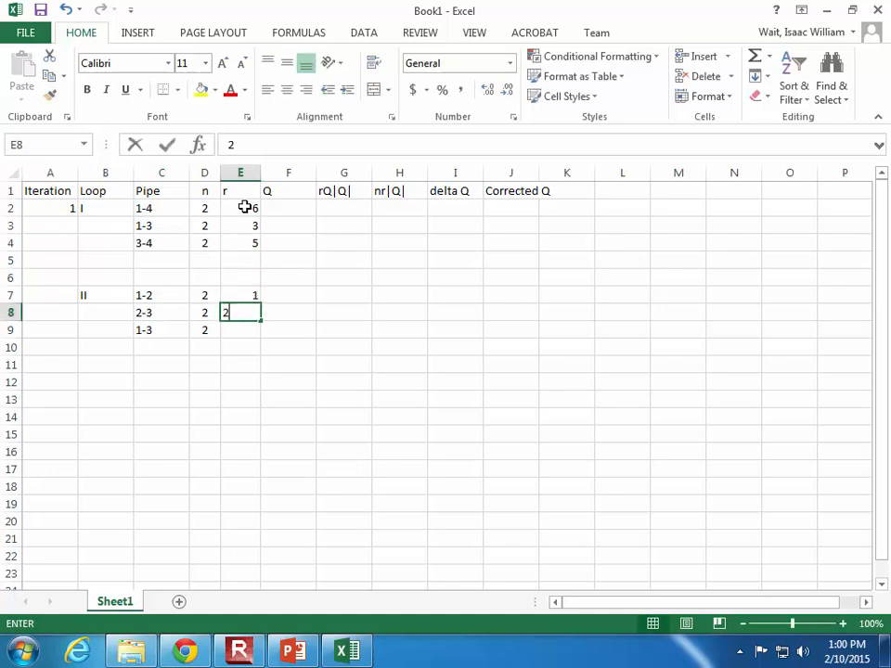
text(2)
key(Return)
text(3)
key(ctrl+Return)
key(Up)
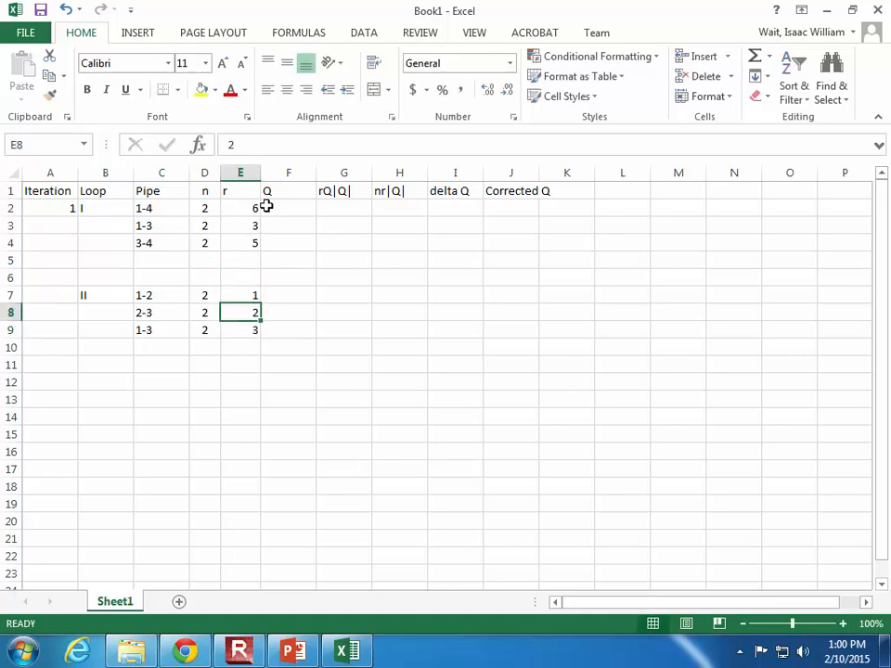
- Center the data in cells A2 to E9, then select cell F2 under the Q header
drag(144, 208, 236, 331)
drag(77, 208, 243, 330)
click(287, 90)
click(280, 263)
click(284, 206)
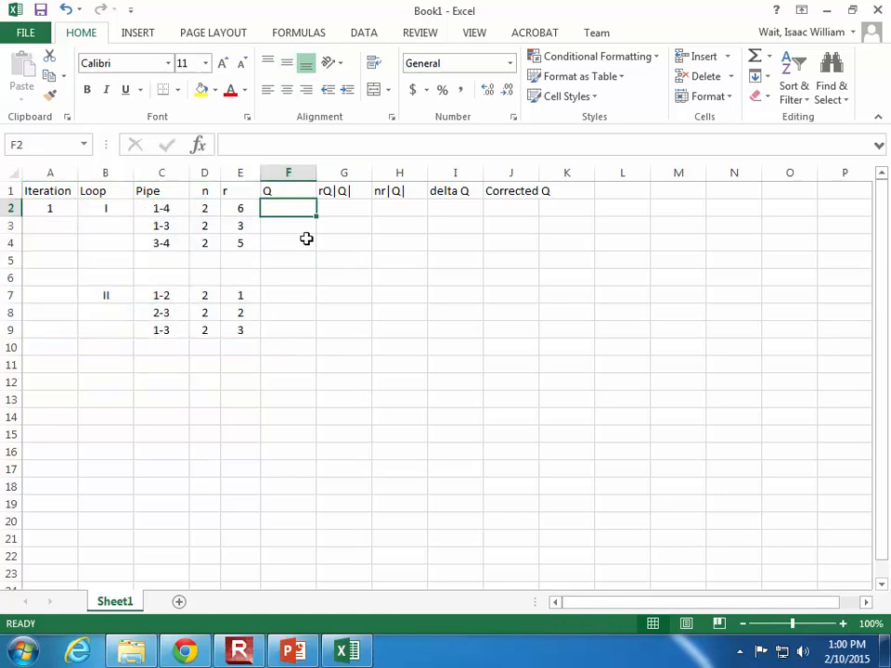
- Enter the loop I Q values 50, 15 and -50 in cells F2 to F4
text(50)
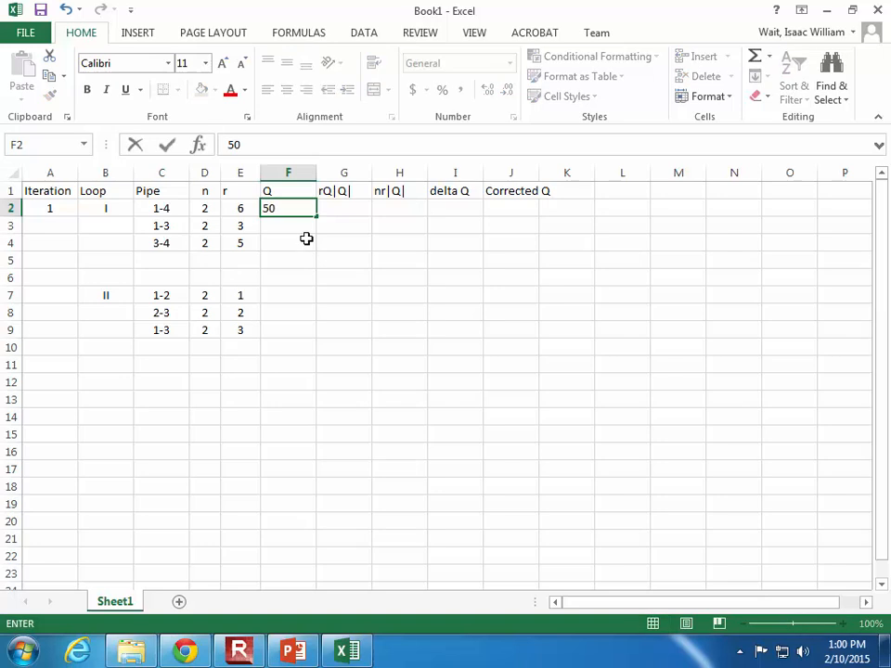
key(Return)
text(15)
key(Return)
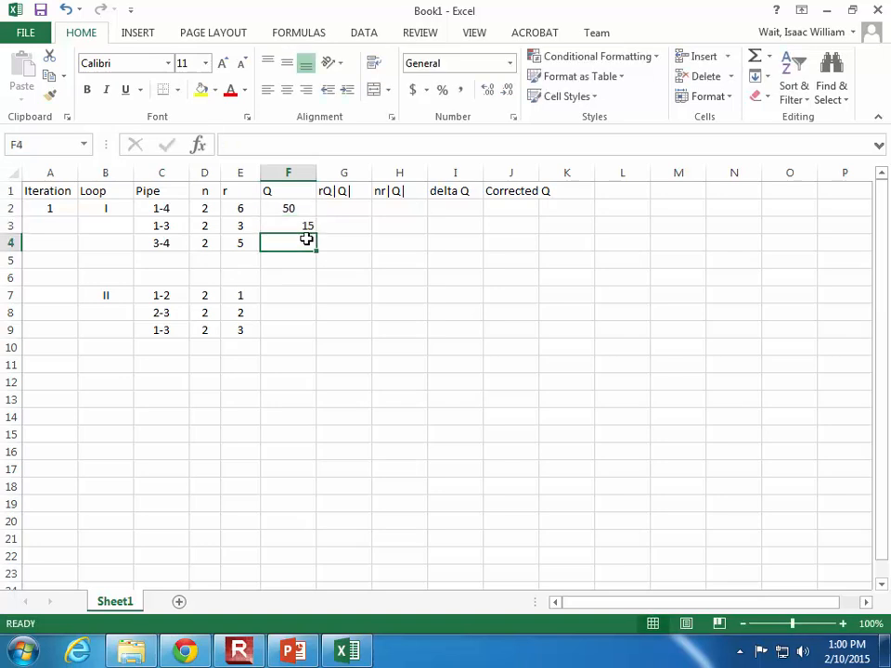
text(-50)
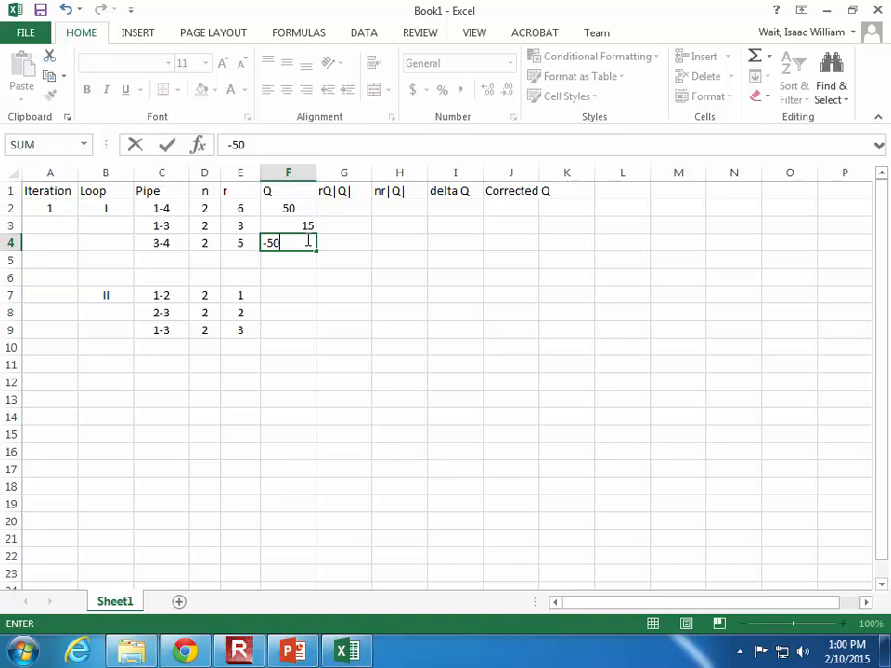
key(Return)
- Center the contents of the Q column
click(288, 172)
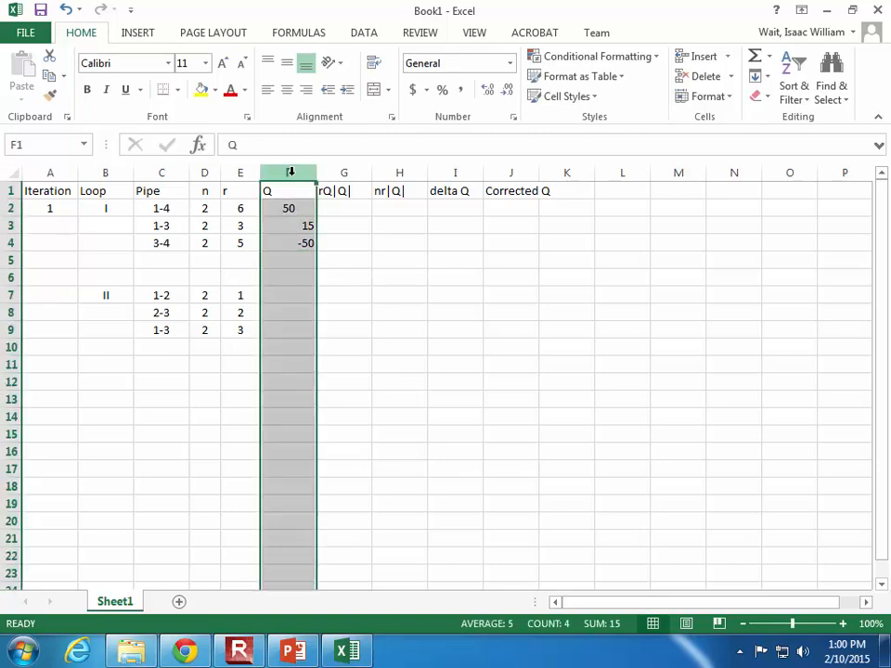
click(287, 89)
click(397, 334)
click(289, 244)
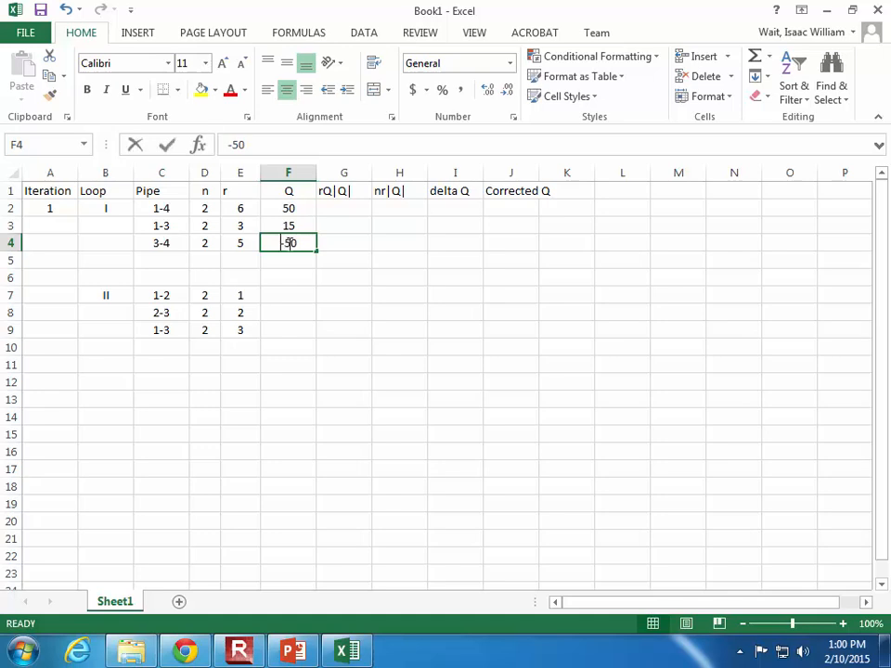
key(BackSpace)
key(Escape)
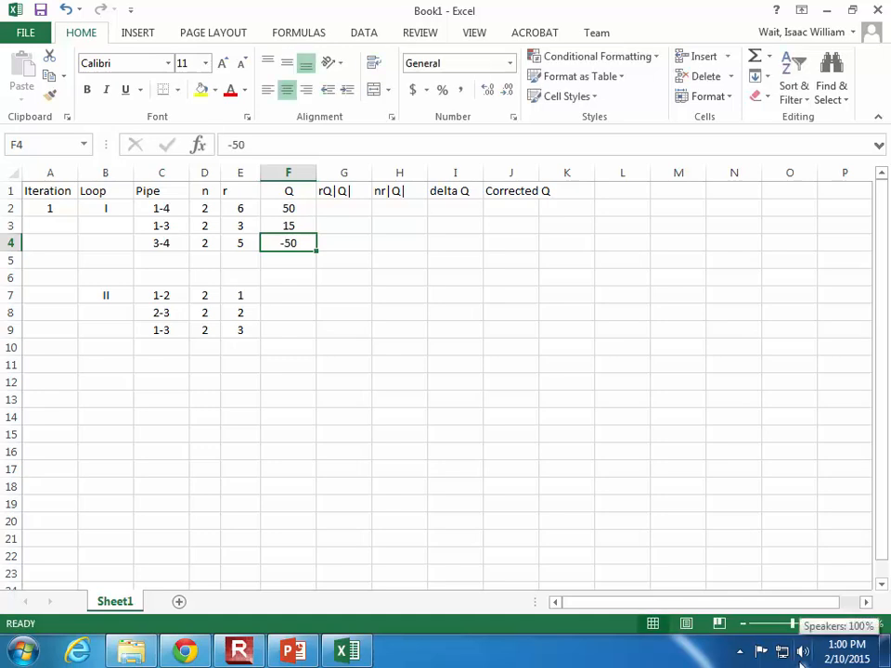
- Center the contents of columns G to J
click(345, 171)
shift+click(502, 169)
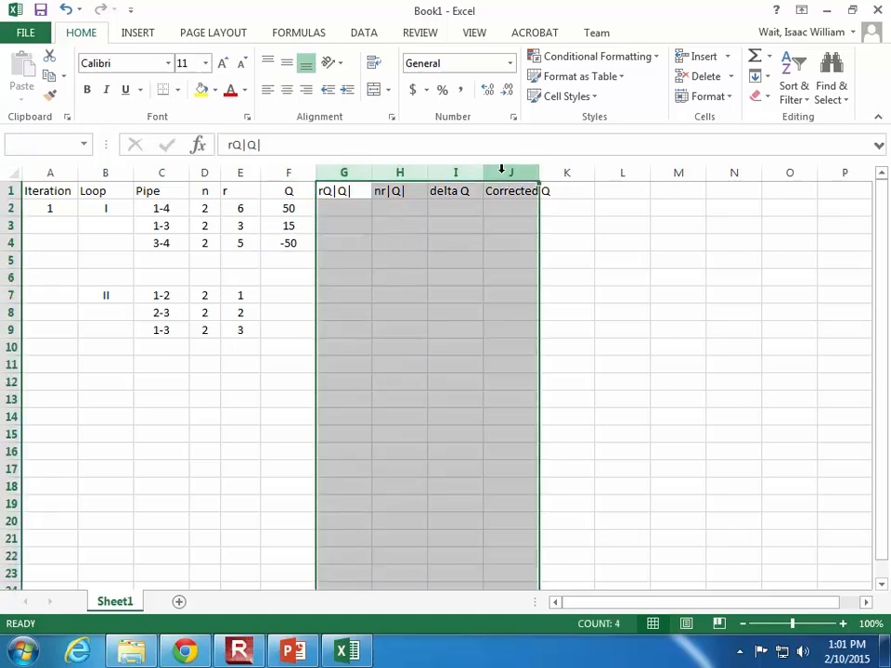
click(288, 92)
drag(455, 292, 446, 281)
- Widen column J so that the Corrected Q header fits inside it
click(349, 209)
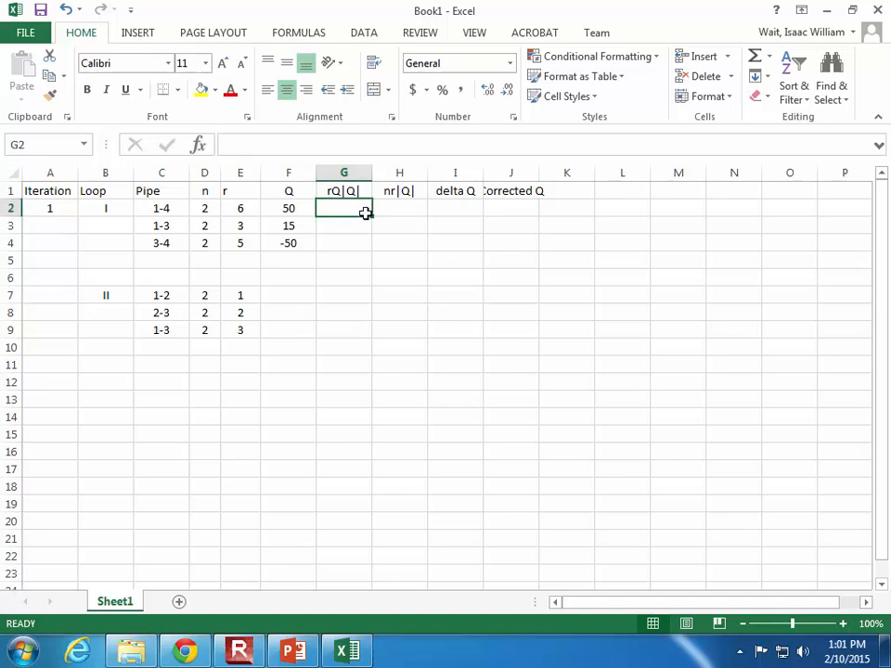
drag(534, 177, 573, 172)
click(527, 368)
- Enter the rQ|Q| formula =E2*F2*ABS(F2) in cell G2
click(354, 208)
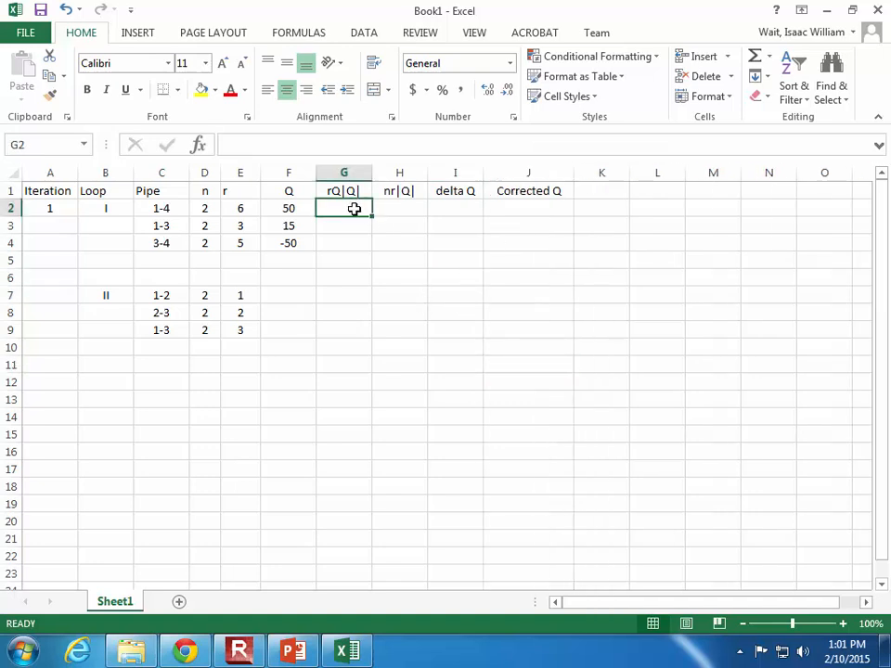
text(=)
click(238, 207)
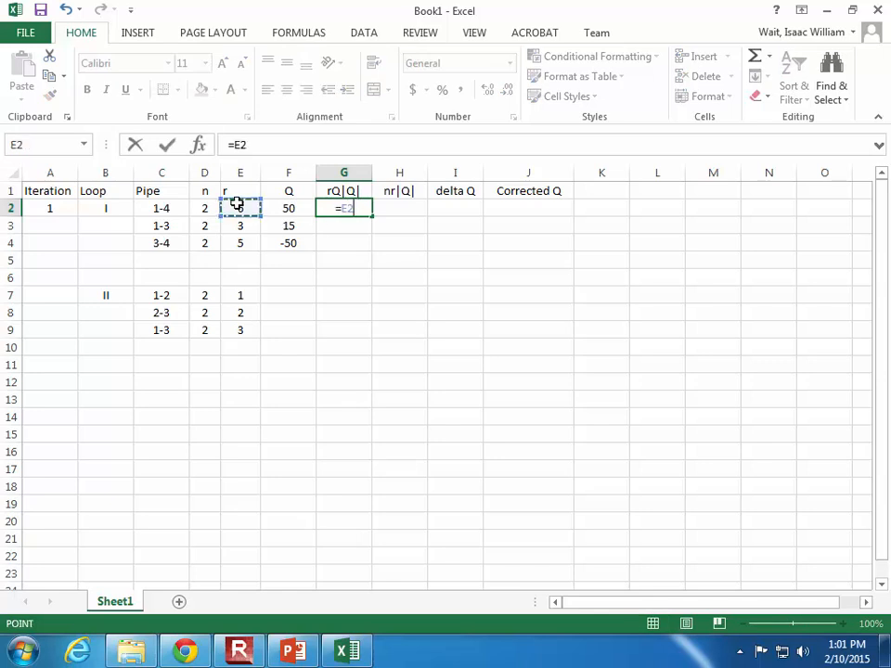
text(*)
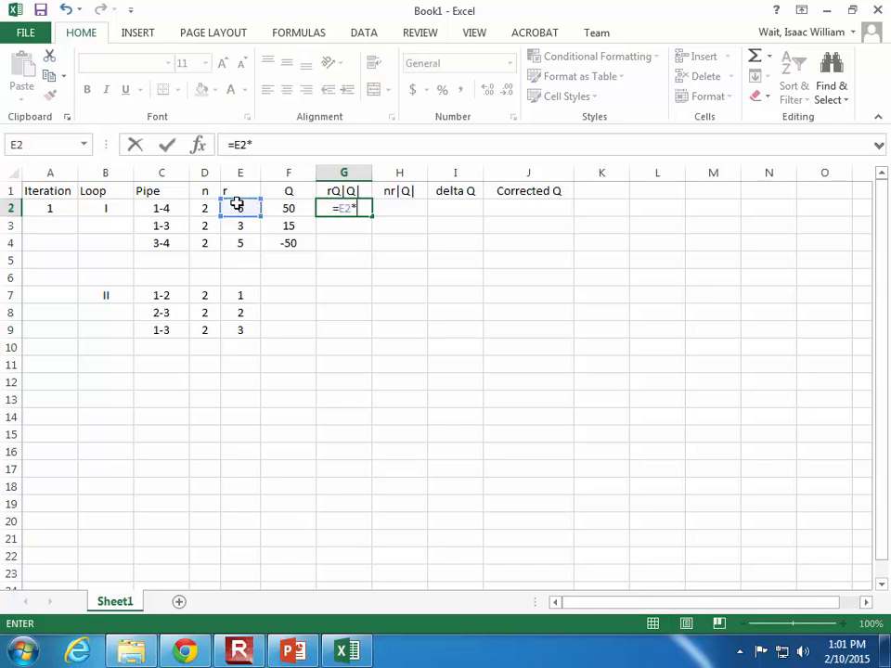
click(283, 207)
text(*ABS()
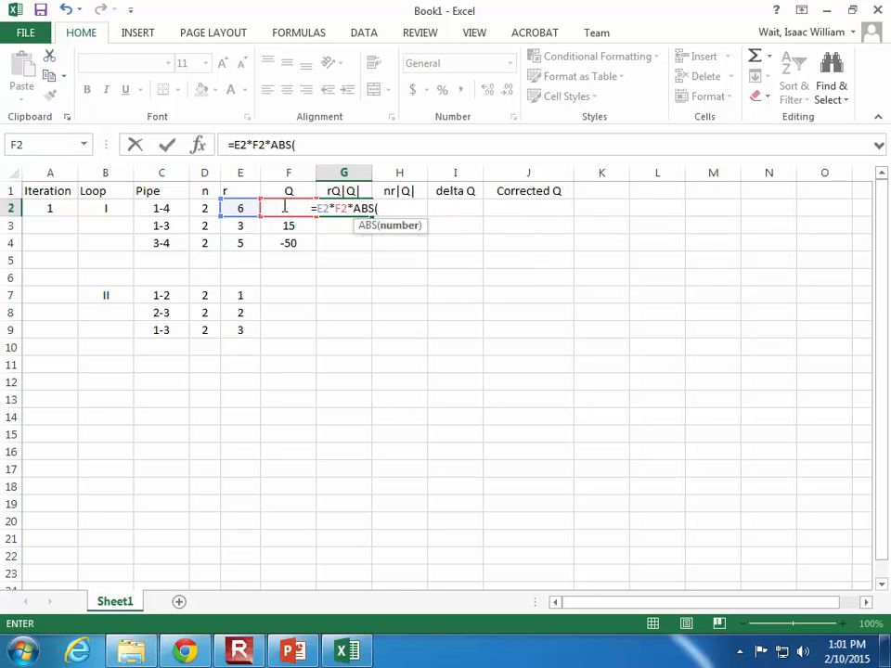
text(F)
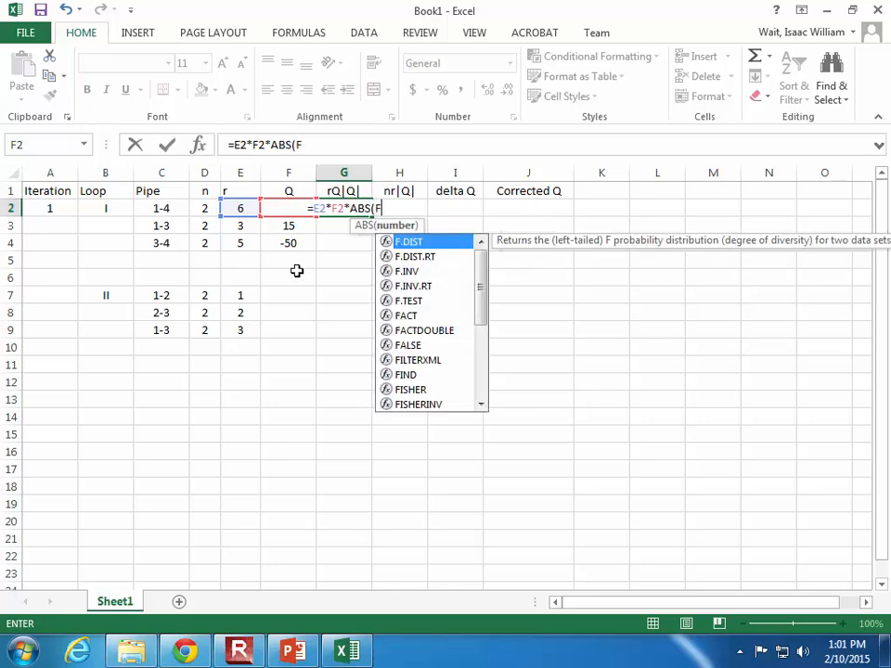
text(2)
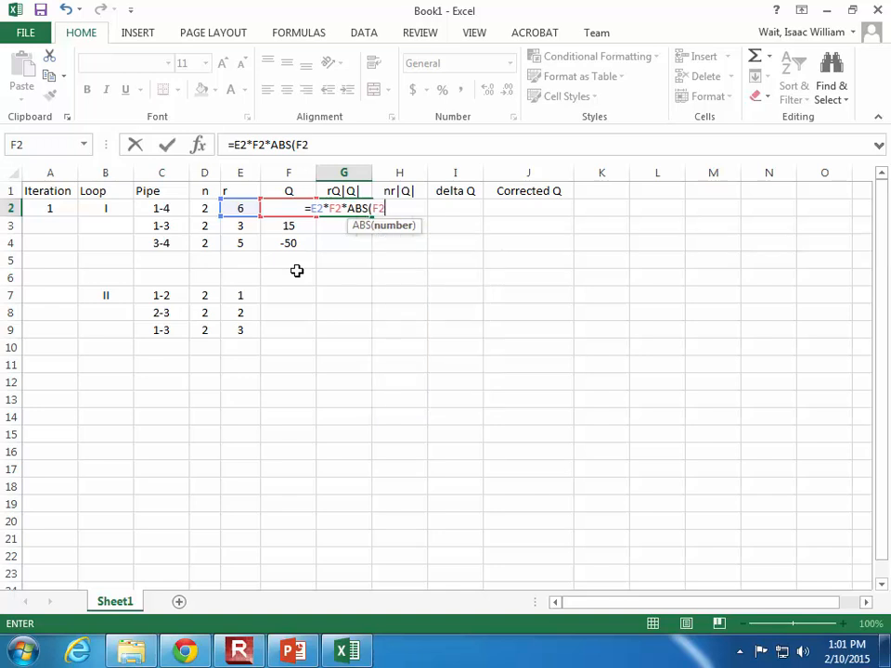
text())
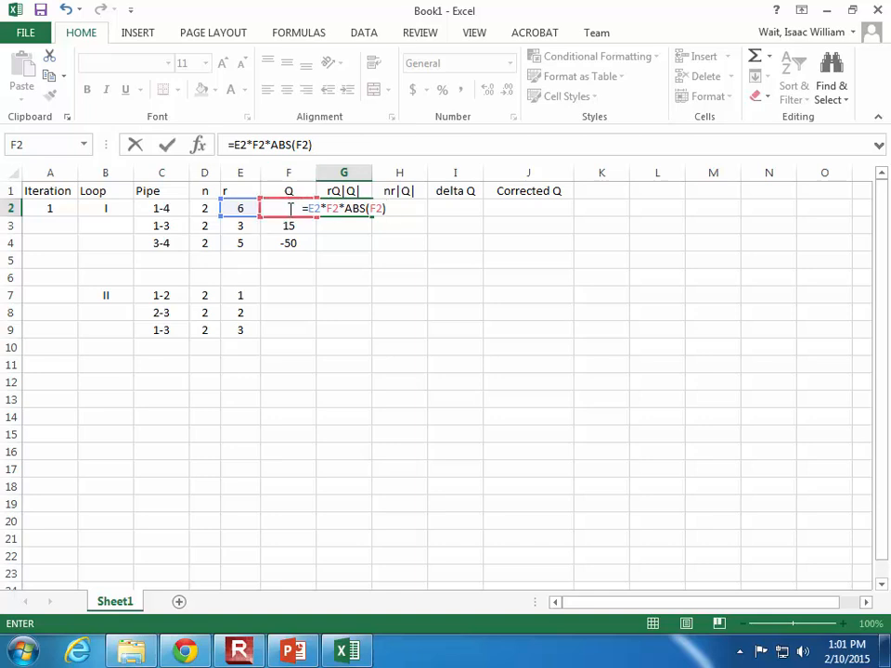
key(Return)
- Left-align the contents of columns G to J
click(344, 172)
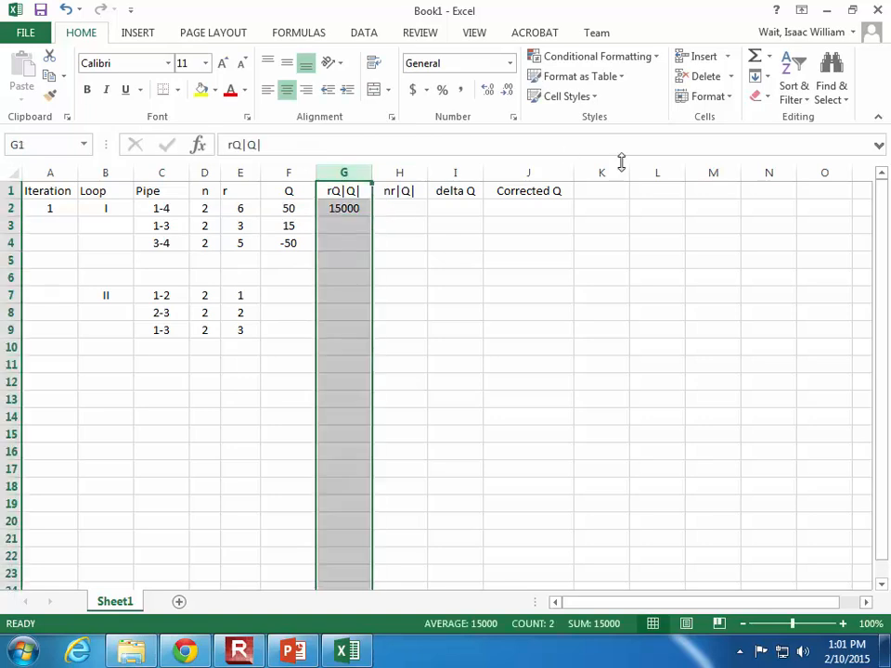
shift+click(555, 173)
click(267, 90)
click(485, 332)
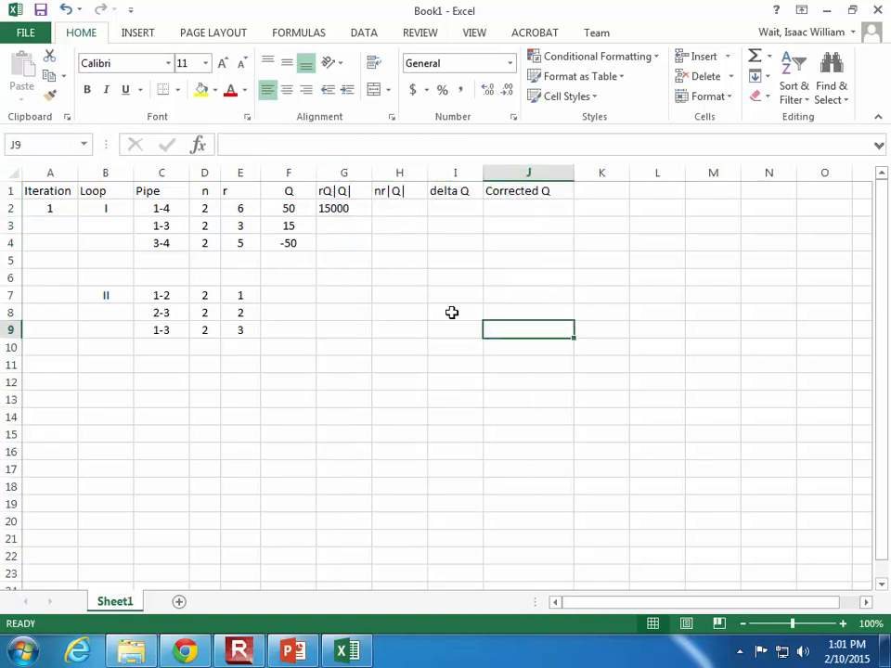
- Fill the rQ|Q| formula from G2 down to G4 and check the copied formula in G4 against its Q value
click(362, 228)
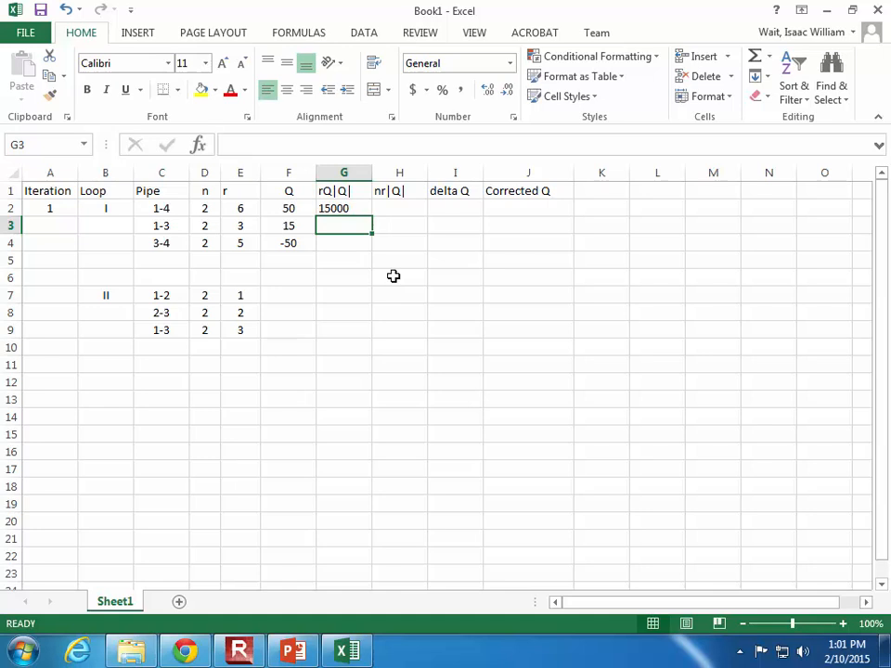
click(362, 207)
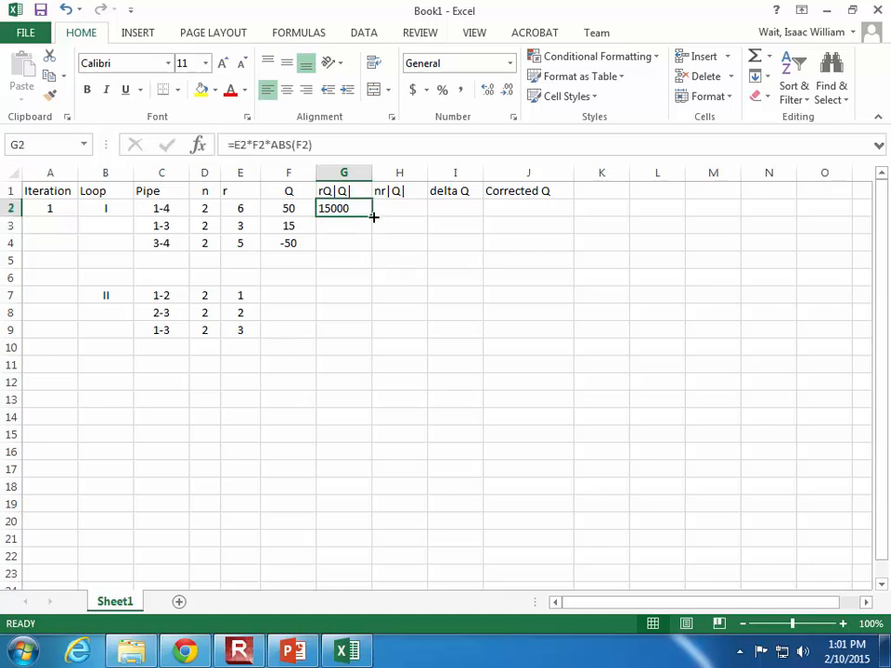
click(368, 141)
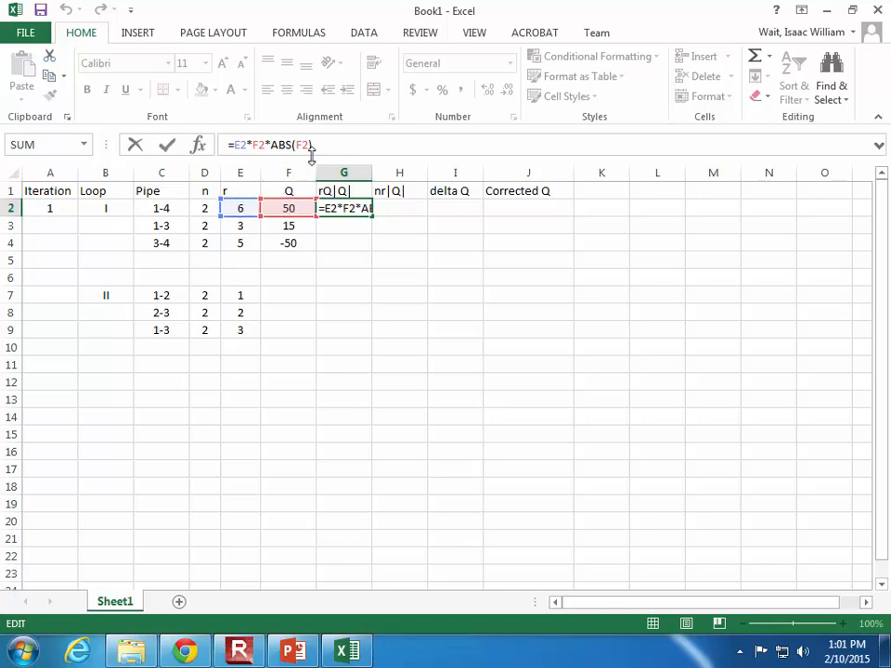
key(ctrl+Return)
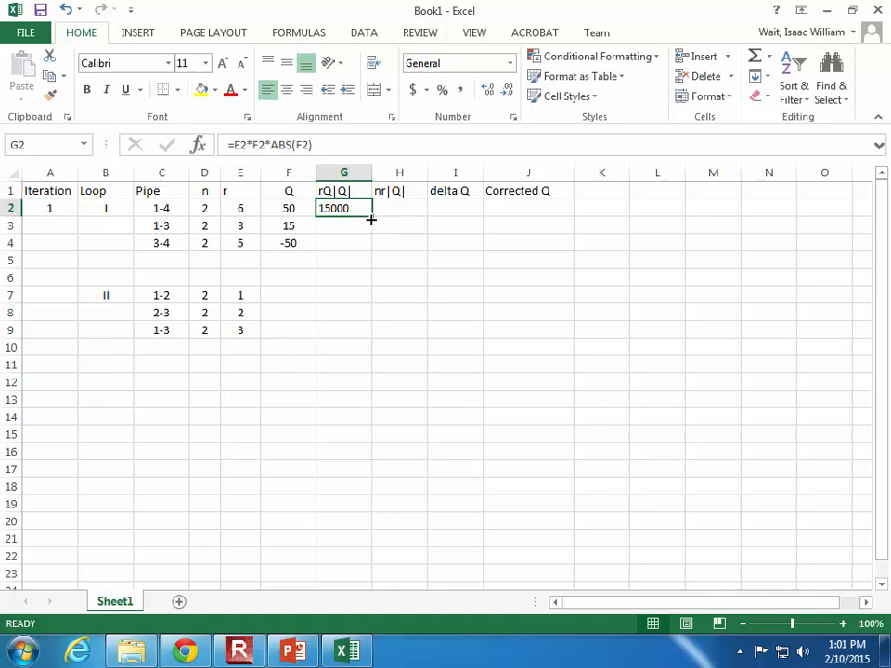
drag(370, 220, 369, 243)
click(365, 256)
click(344, 241)
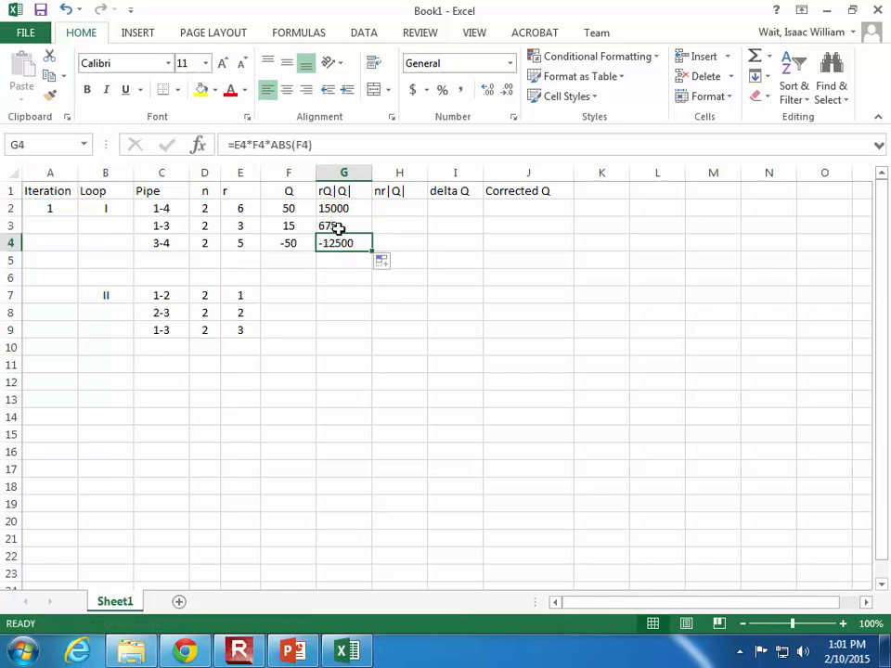
click(291, 246)
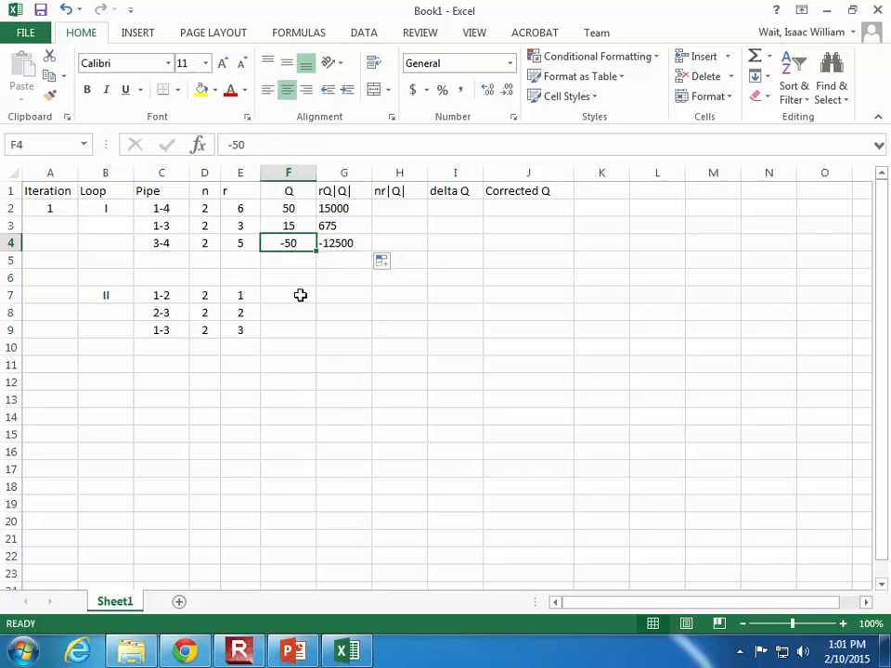
click(338, 240)
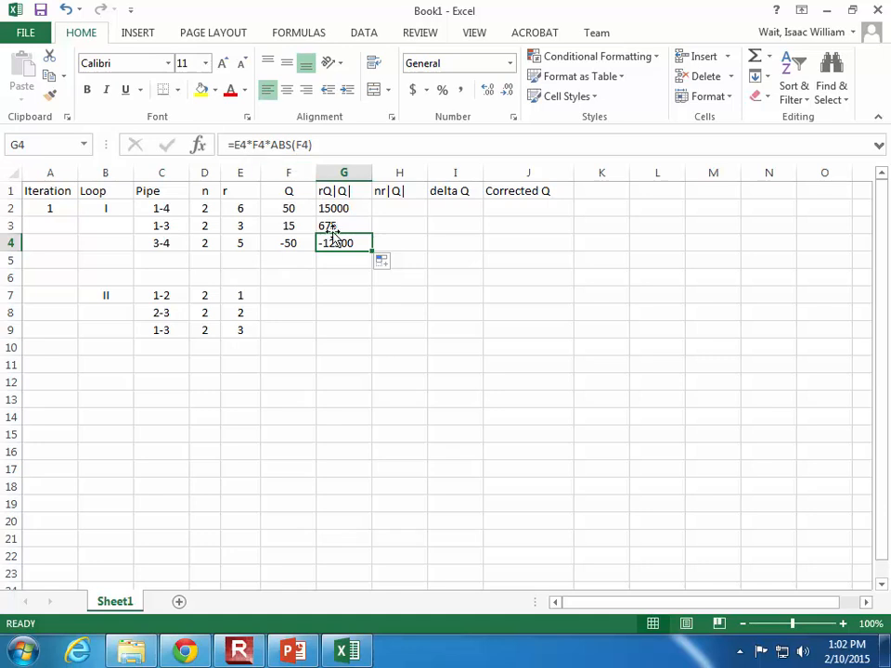
click(339, 273)
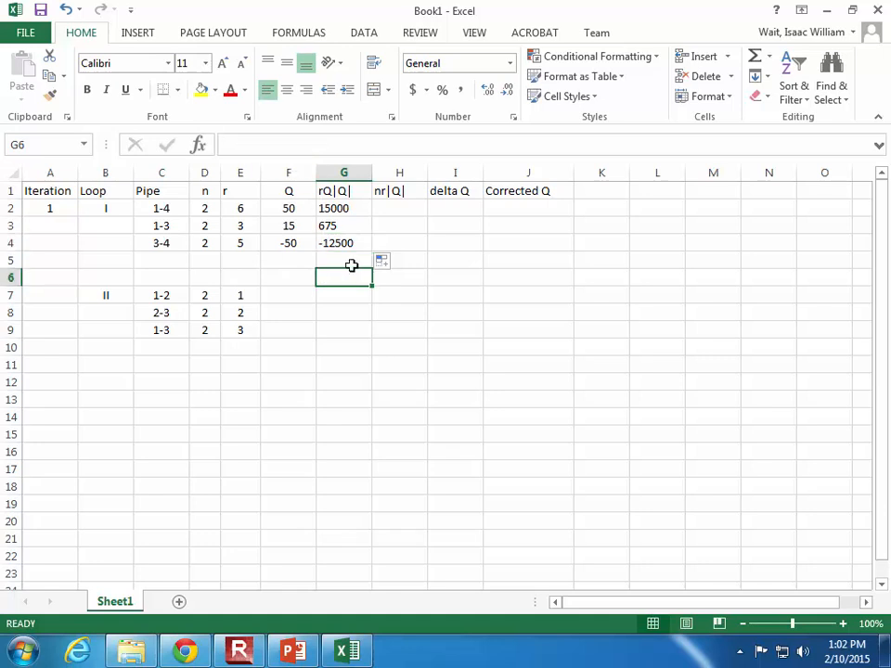
- Enter the nr|Q| formula =D2*E2*ABS(F2) in cell H2, accepting the proposed closing-parenthesis correction
click(402, 201)
text(=)
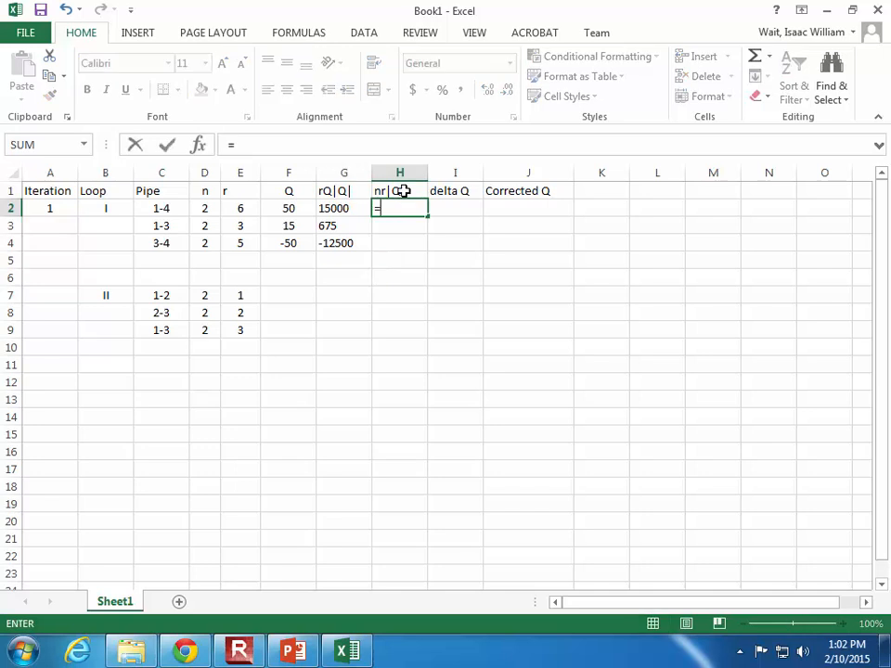
click(208, 208)
text(*)
click(236, 208)
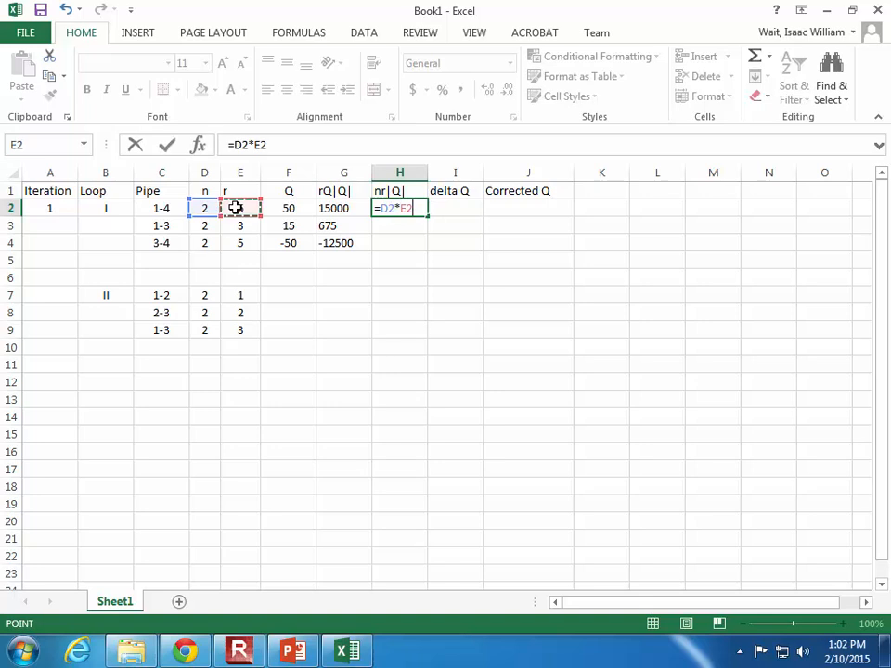
text(*ABS()
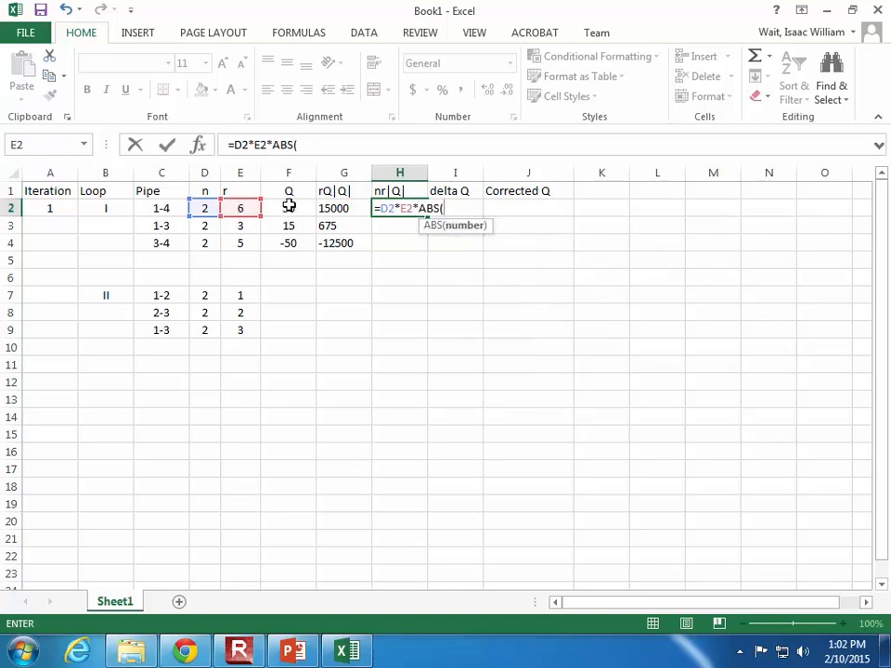
click(288, 206)
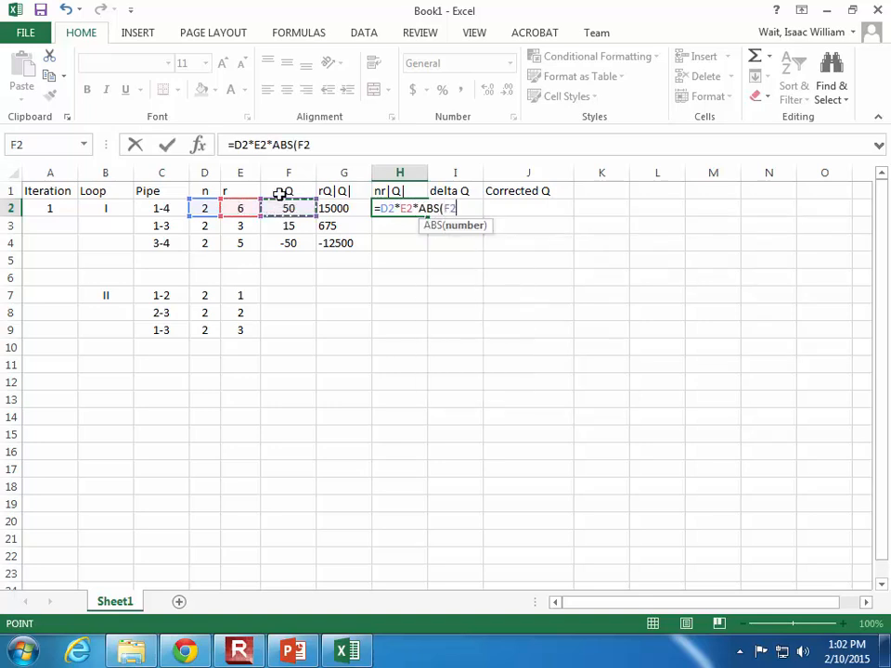
key(Return)
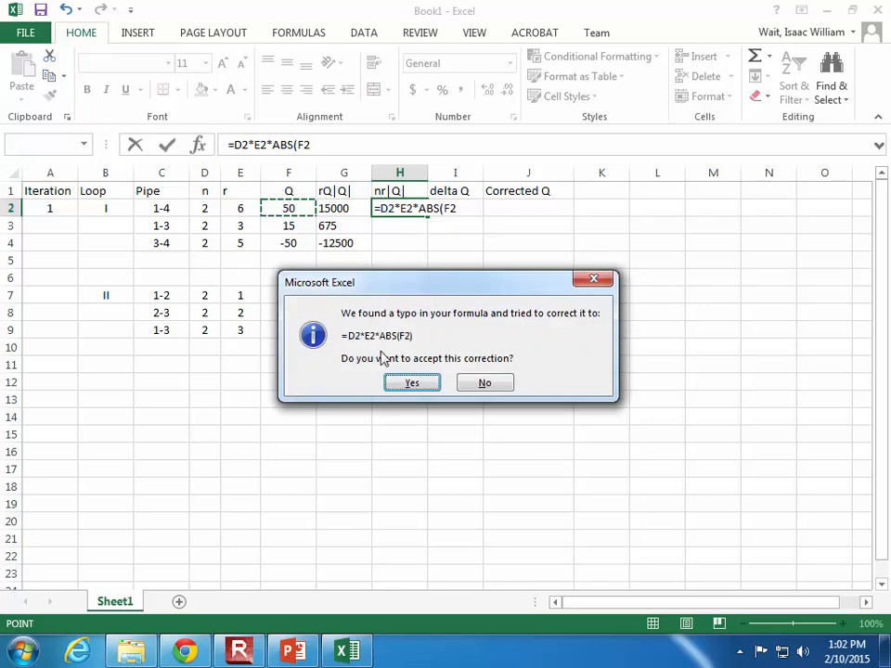
click(391, 384)
- Fill the nr|Q| formula from H2 down to H4, then select cell G5 below the rQ|Q| values
click(409, 210)
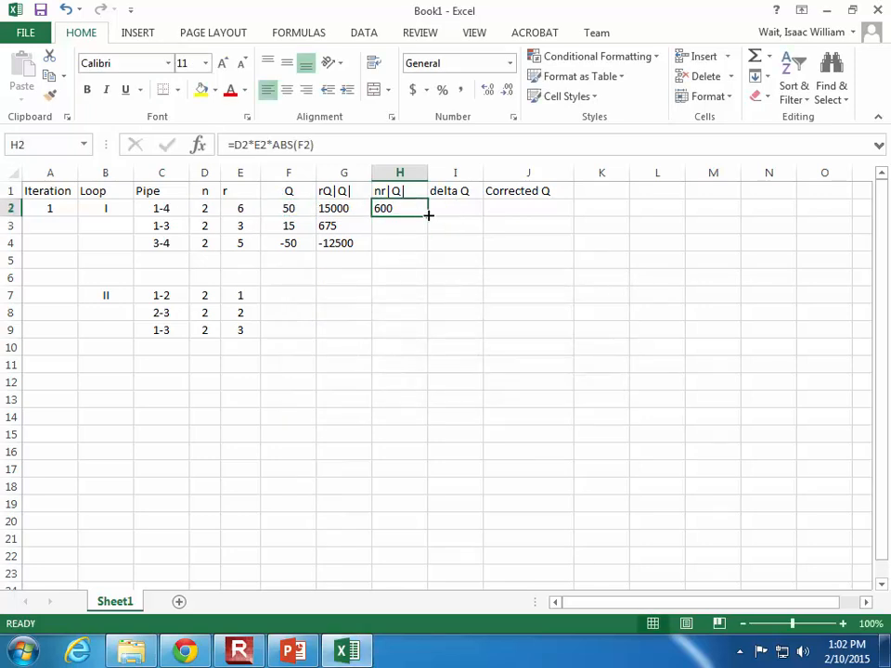
drag(429, 223, 430, 251)
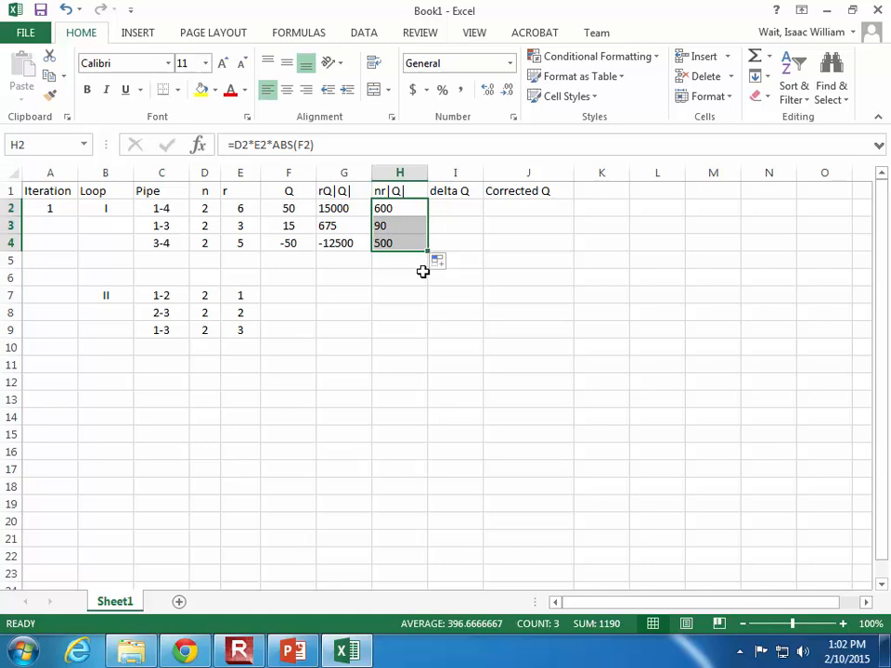
click(422, 271)
click(340, 257)
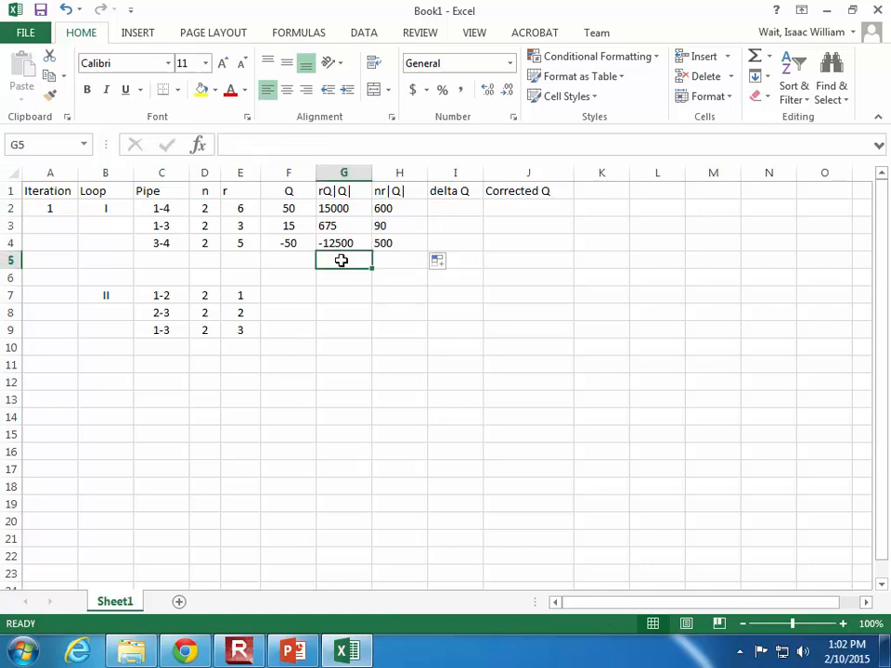
- Switch to the PowerPoint presentation, open the Hardy-Cross Procedure slide, and select and enlarge its ΔQ equation
click(293, 652)
click(81, 243)
click(713, 432)
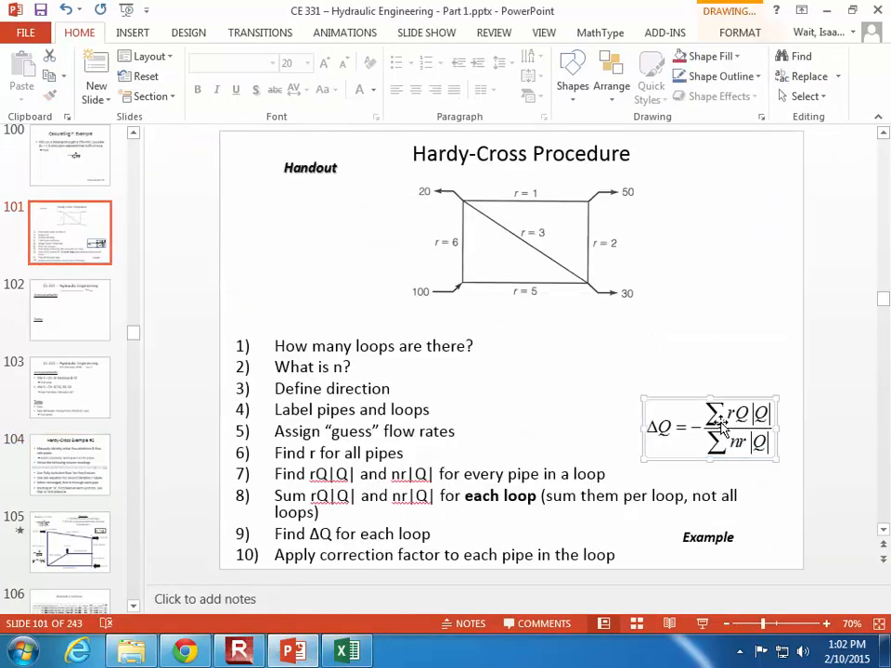
drag(642, 397, 545, 355)
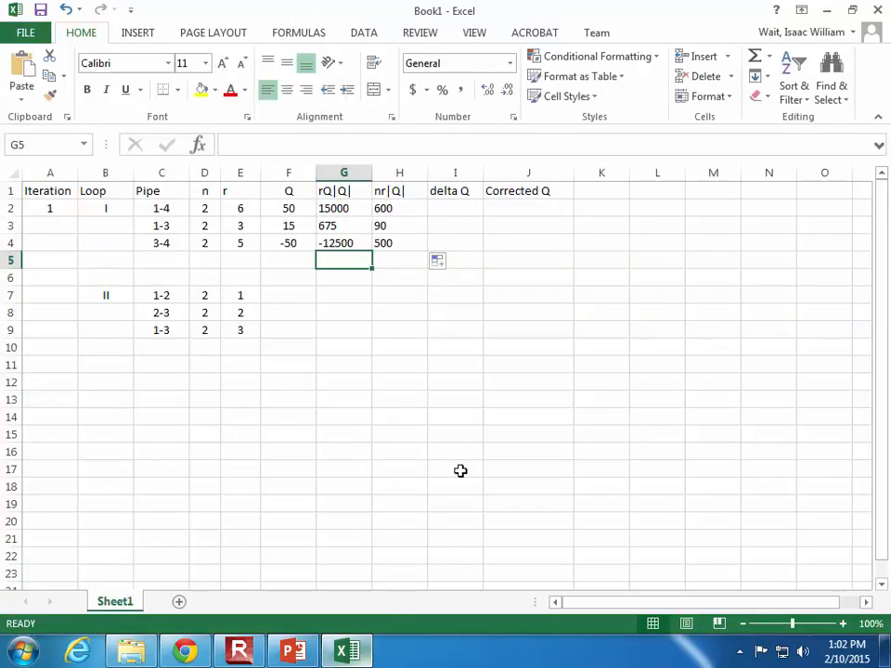
- Paste the copied ΔQ equation into the Excel worksheet and shrink it to fit beside the table, spanning about K2 to O7
key(alt+Tab)
click(577, 326)
key(ctrl+v)
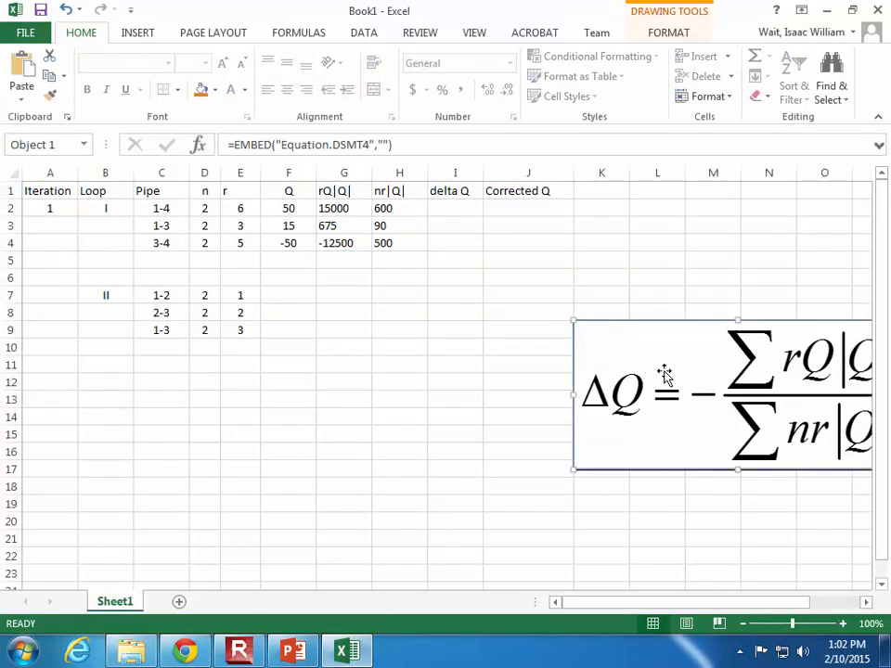
drag(570, 318, 634, 243)
click(666, 331)
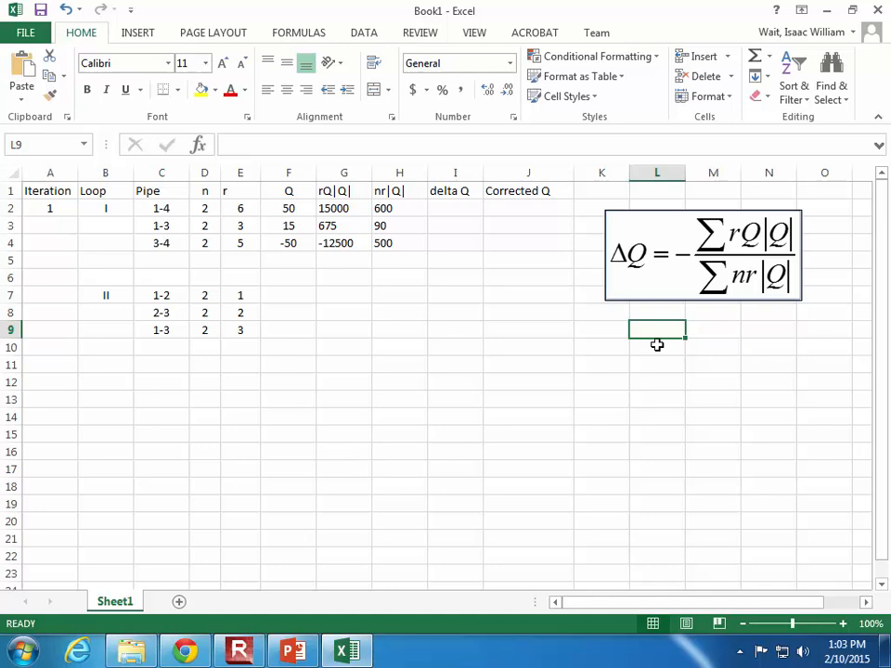
double_click(667, 275)
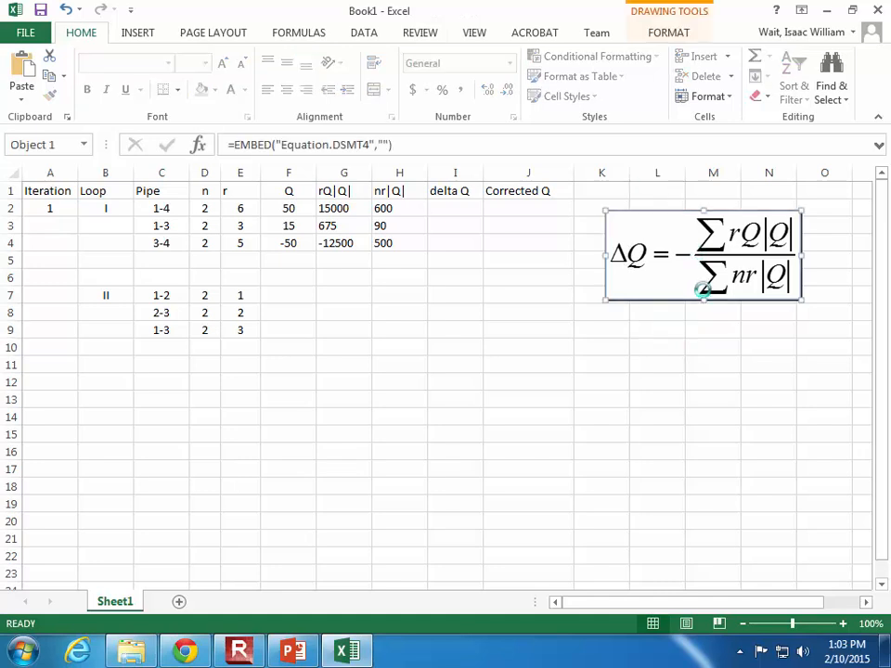
click(716, 115)
click(626, 386)
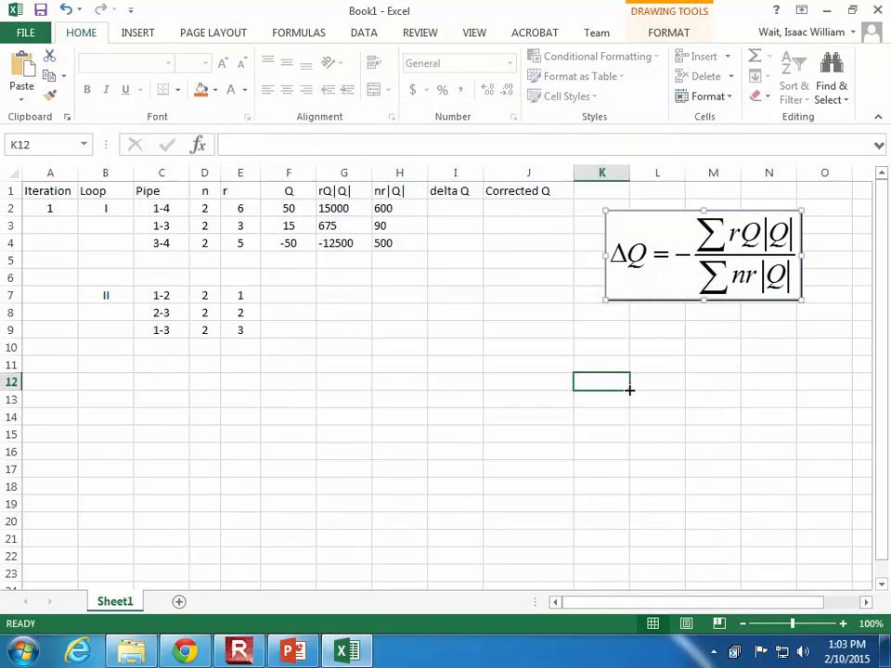
- Sum the loop I rQ|Q| values in cell G5 with =SUM(G2:G4)
click(340, 259)
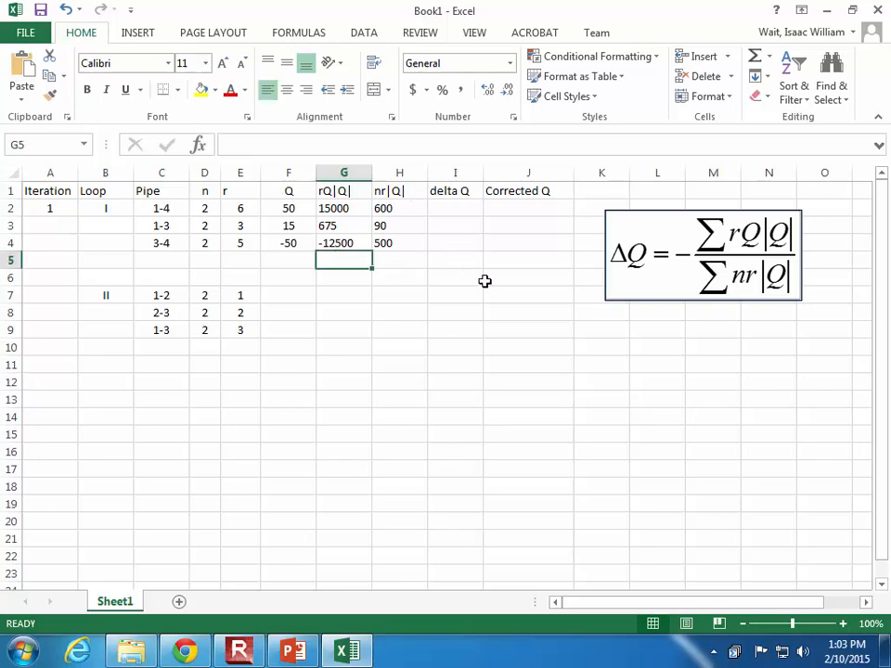
text(=SUM()
drag(344, 211, 345, 241)
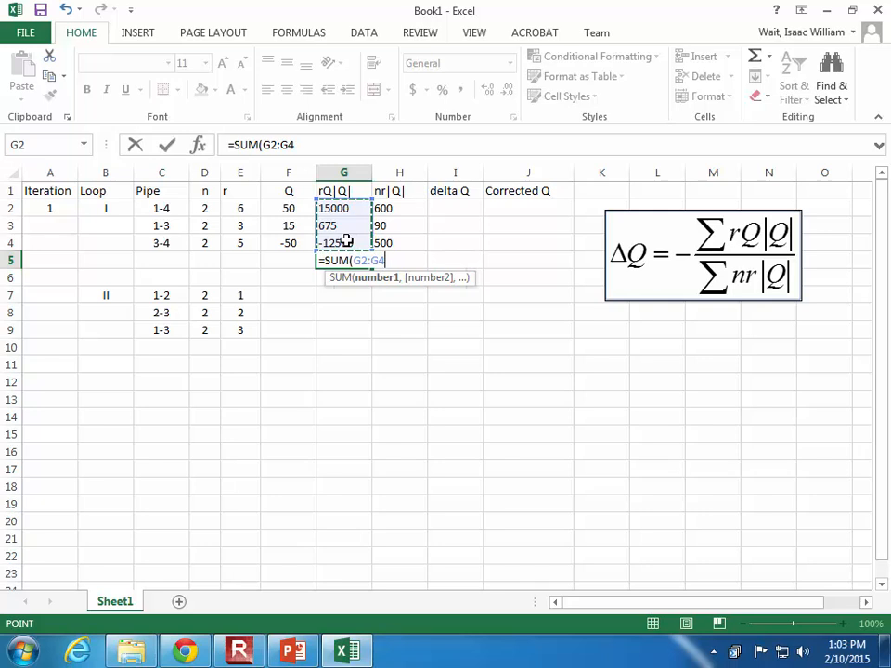
key(Return)
- Sum the loop I nr|Q| values in cell H5 with =SUM(H2:H4)
click(398, 257)
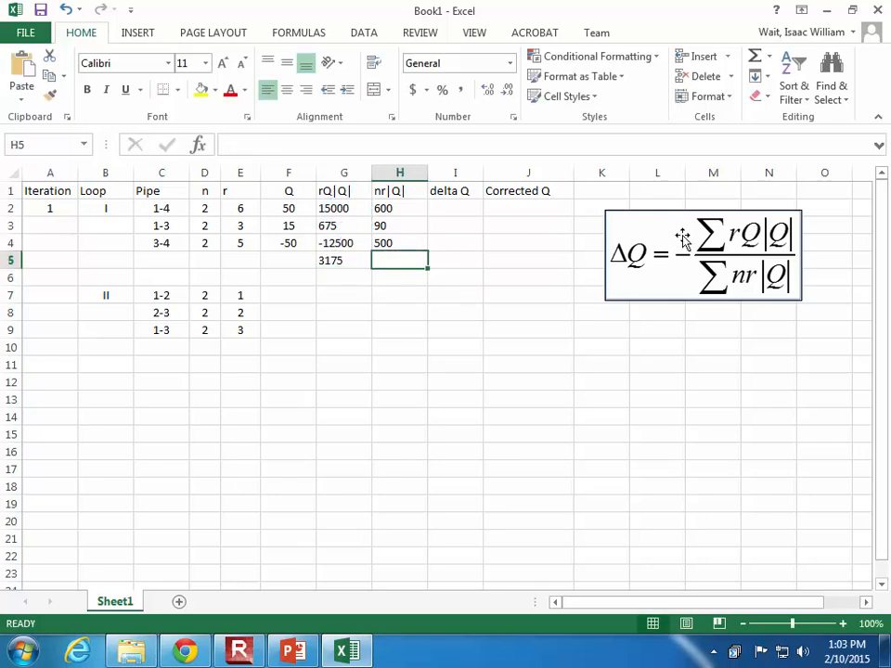
click(394, 279)
click(403, 256)
text(=SUM()
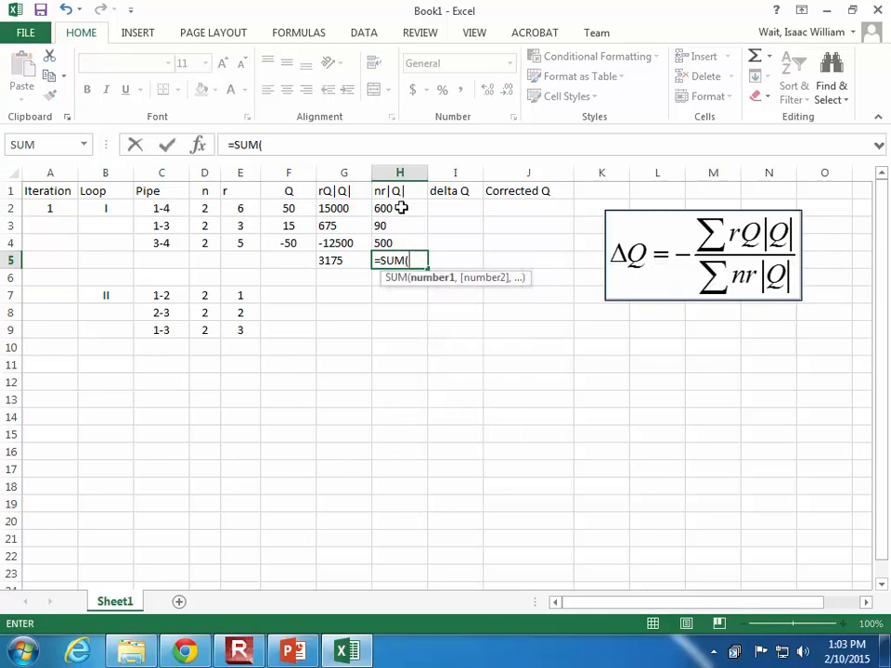
drag(400, 207, 405, 237)
key(Return)
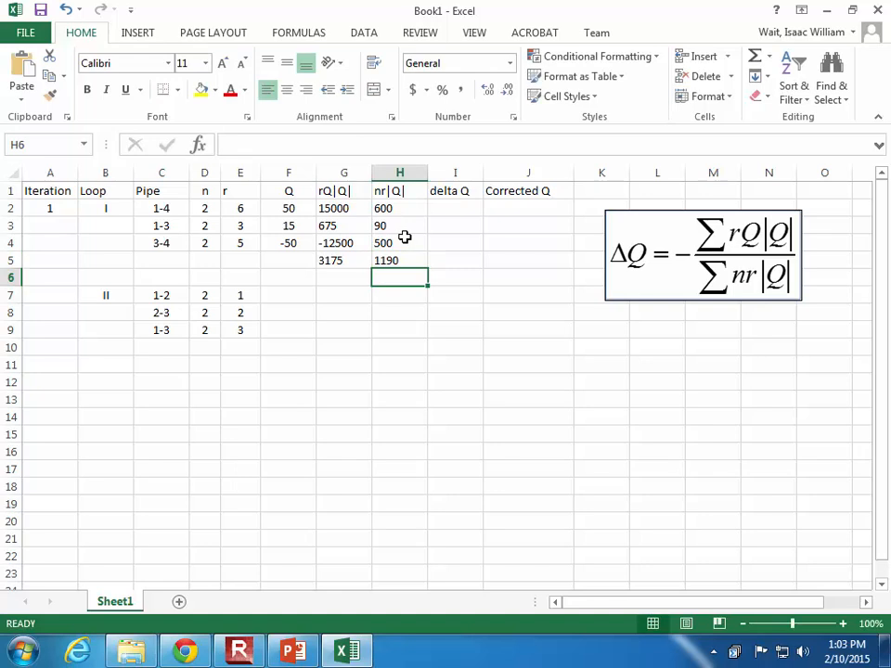
- Italicize the two column sums in cells G5 and H5
double_click(357, 261)
click(413, 324)
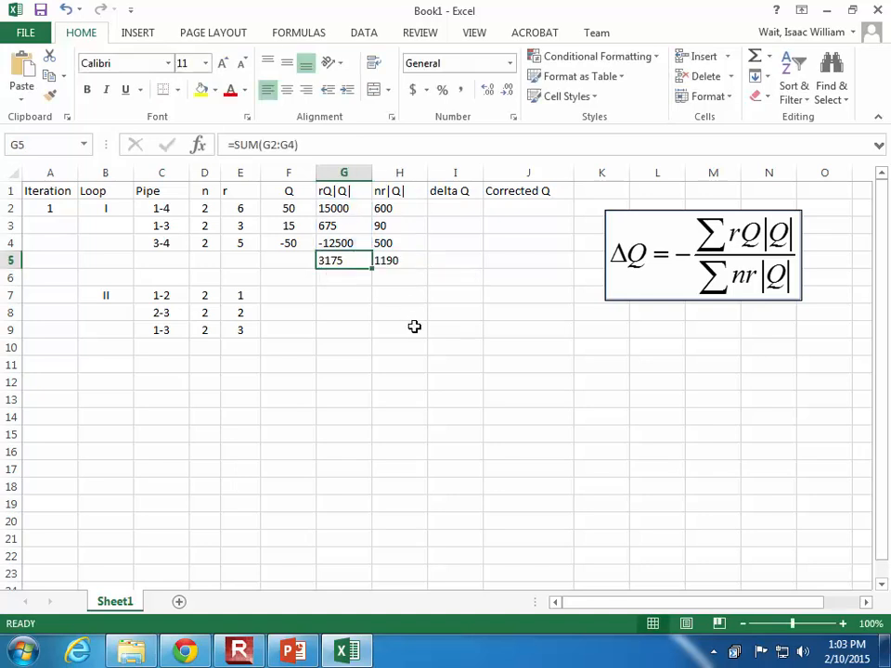
click(359, 261)
drag(359, 261, 391, 260)
click(108, 90)
click(386, 351)
- Review the sum formulas in G5 and H5 and the delta Q cells I2 to I4 against the ΔQ equation
click(341, 261)
click(402, 261)
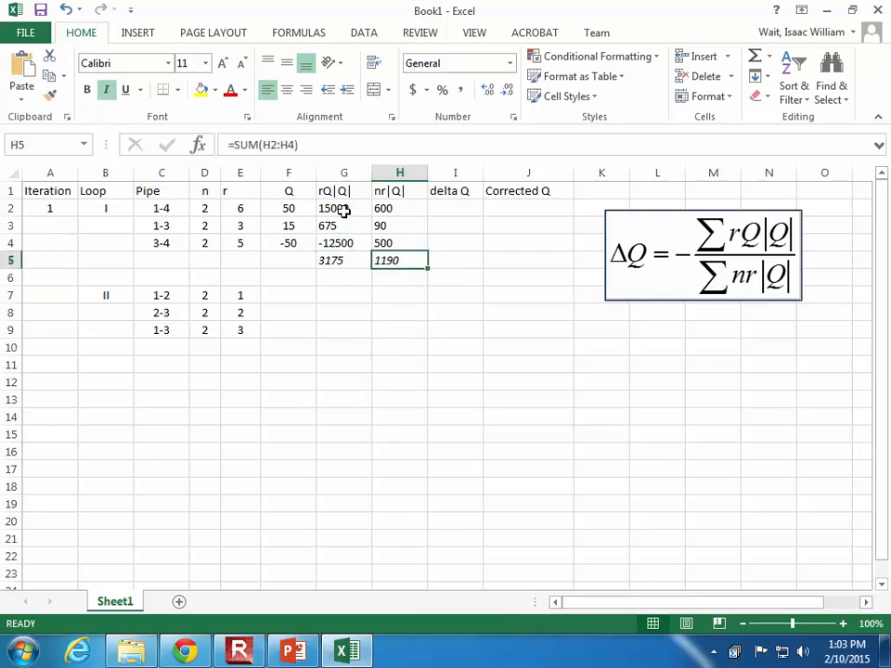
click(334, 261)
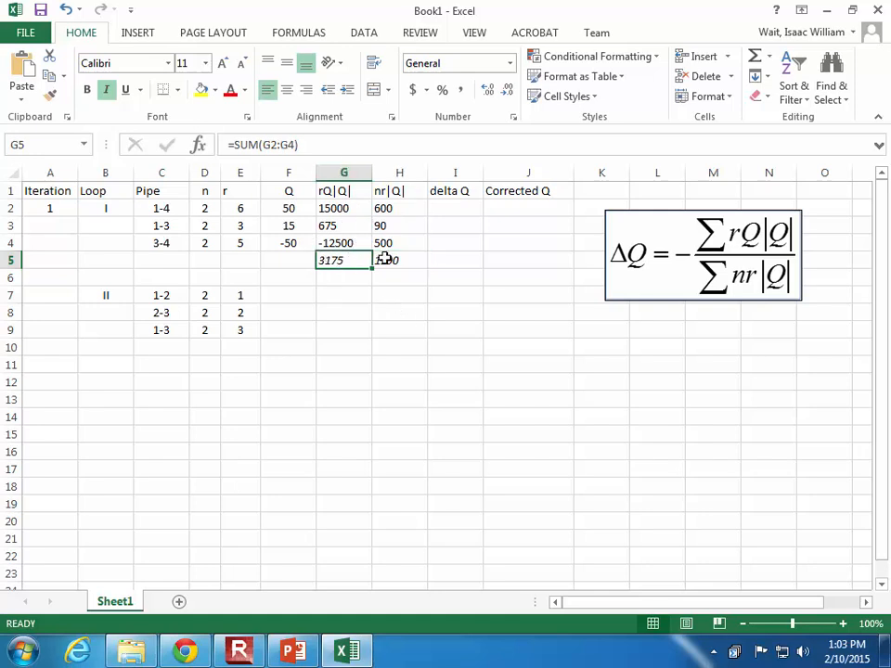
click(423, 277)
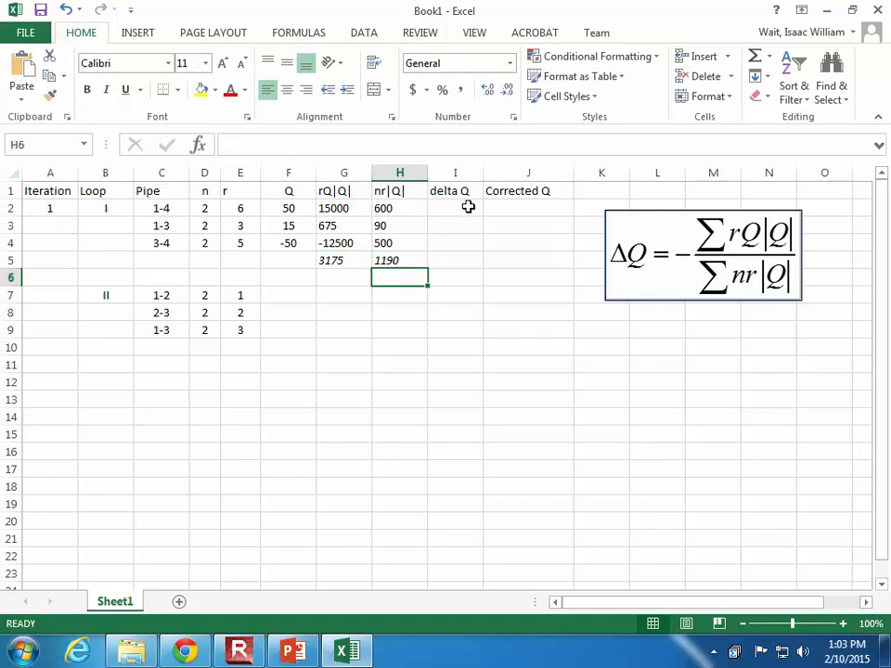
click(467, 207)
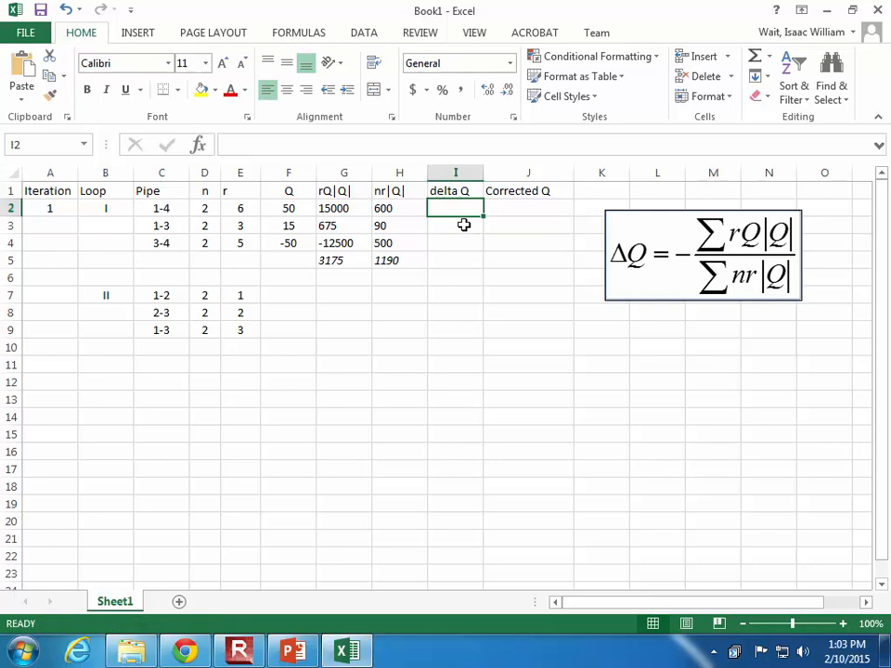
click(464, 224)
click(463, 242)
click(452, 202)
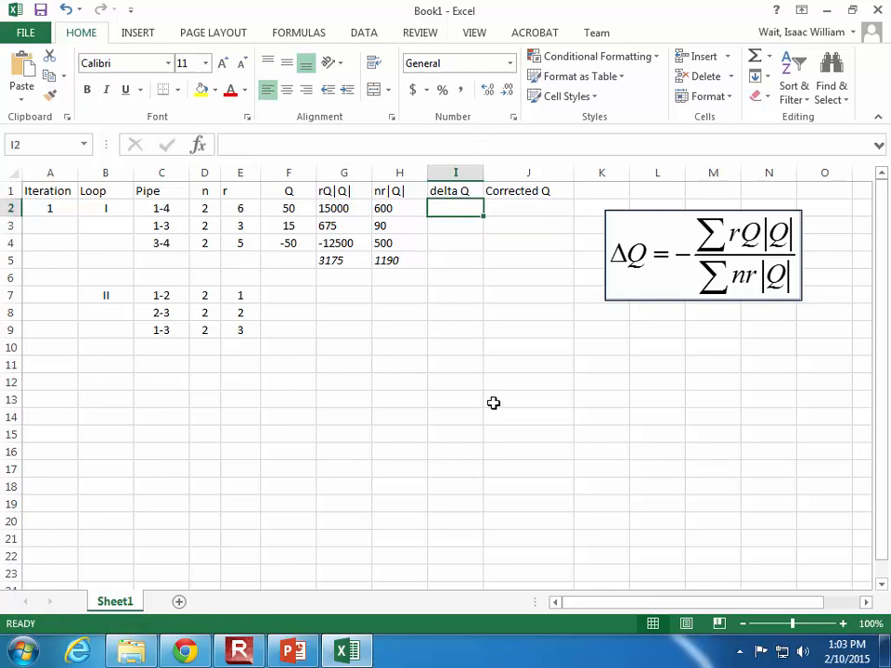
click(456, 240)
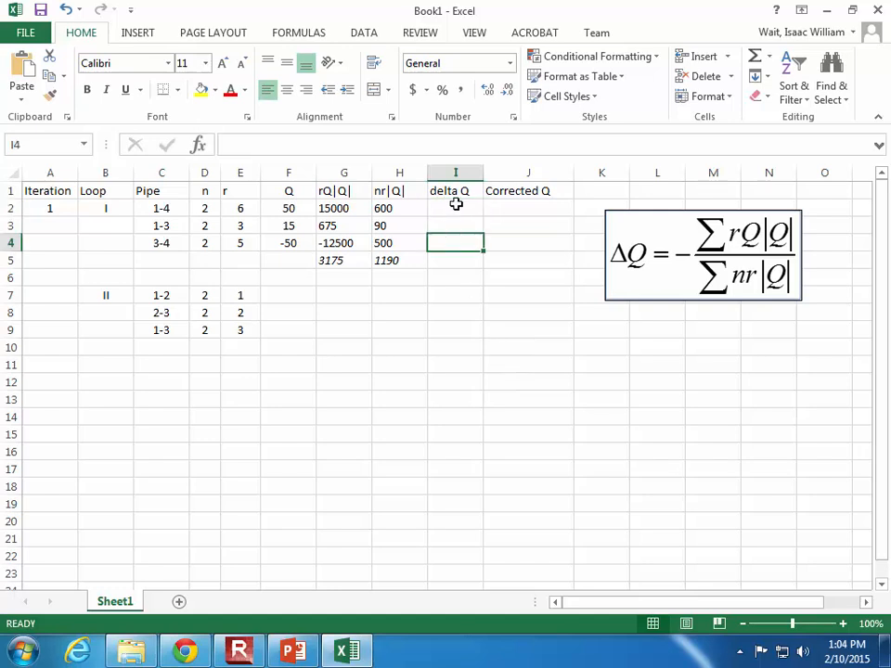
- Enter the delta Q formula =-G5/H5 in cell I2 for pipe 1-4
click(455, 206)
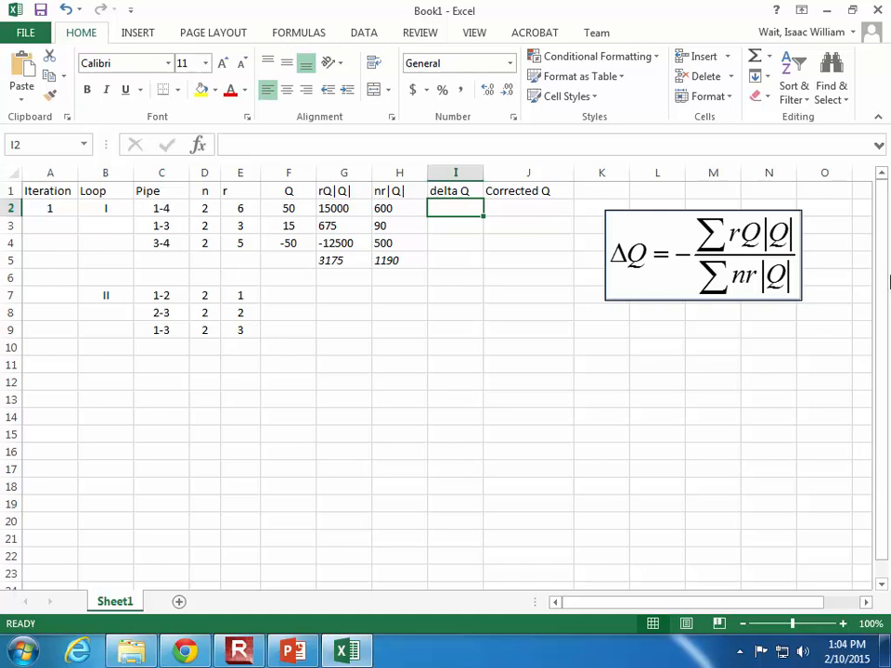
text(=)
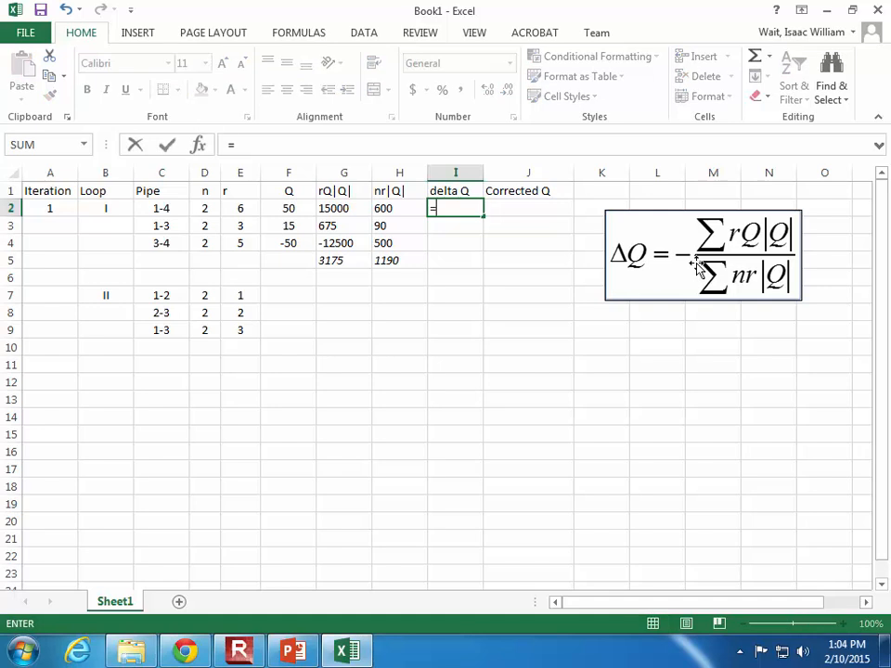
text(-)
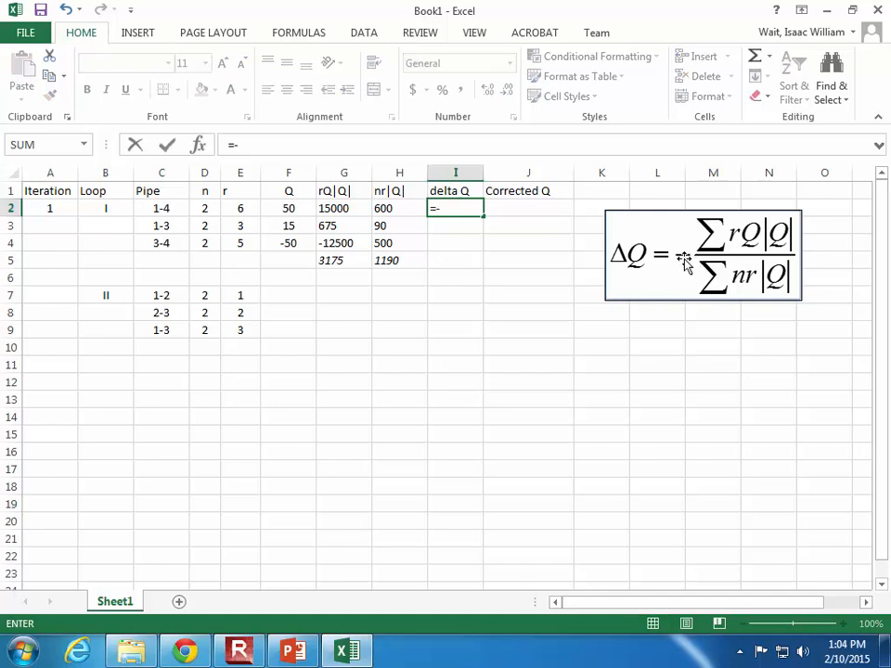
click(330, 263)
text(/)
click(391, 261)
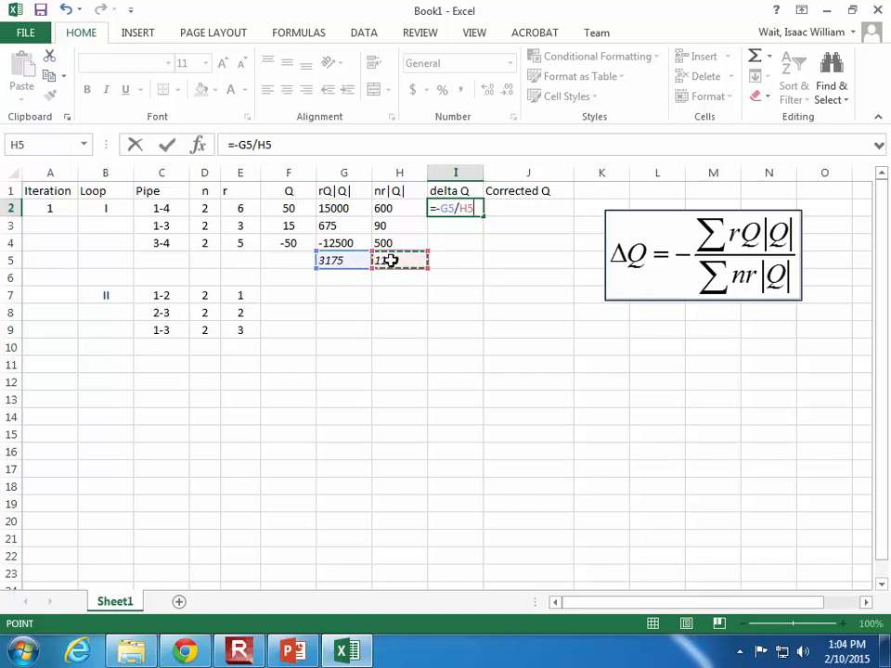
key(Return)
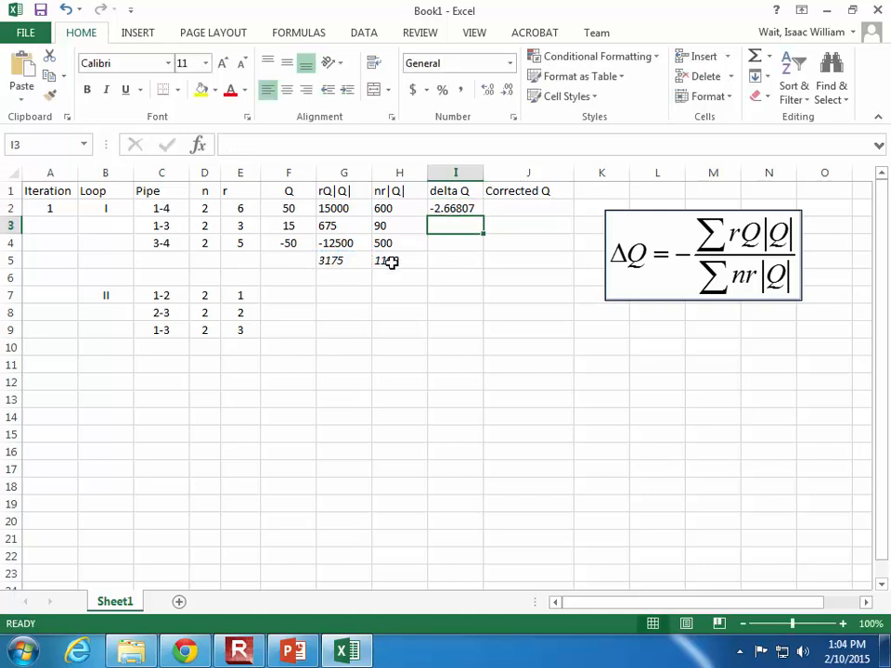
- Enter the same delta Q formula =-G5/H5 in cells I3 and I4 for pipes 1-3 and 3-4
text(=-)
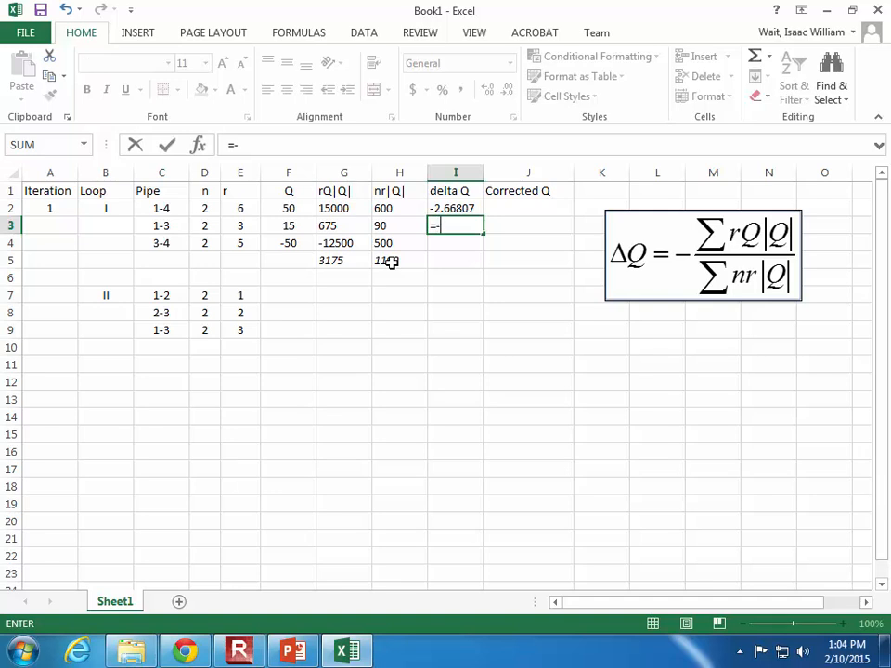
click(345, 261)
text(/)
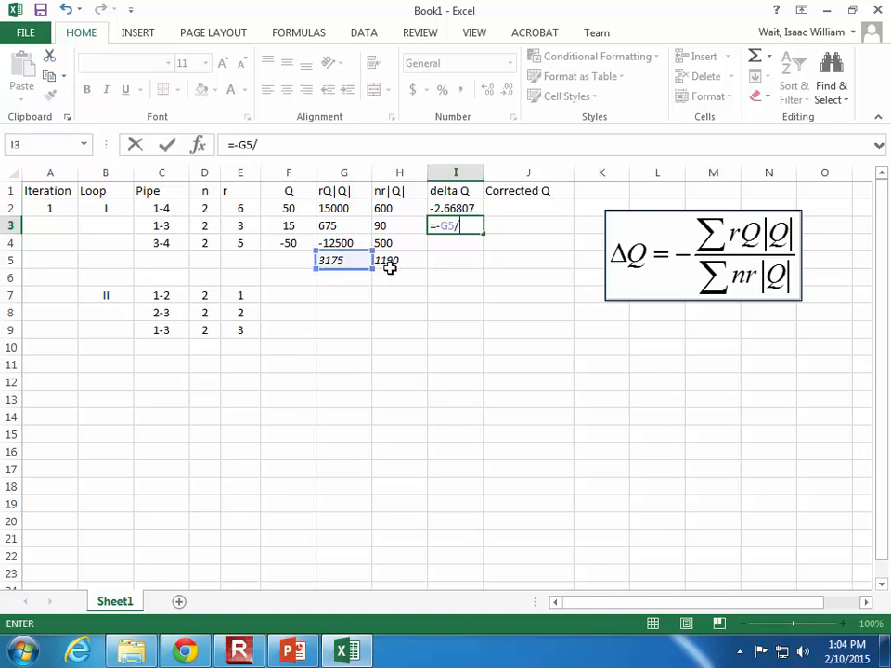
click(403, 261)
key(Return)
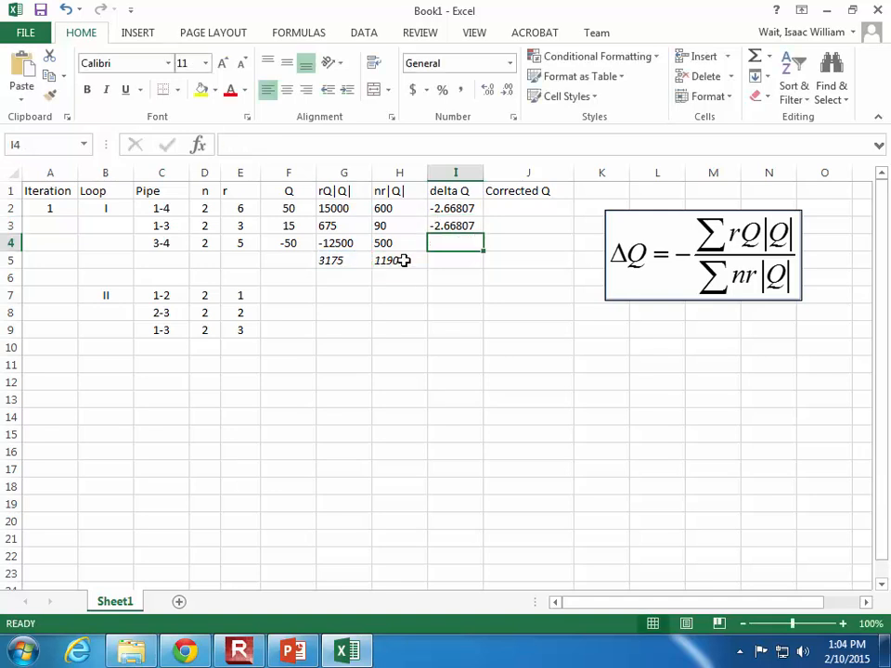
text(=-)
click(340, 261)
text(/)
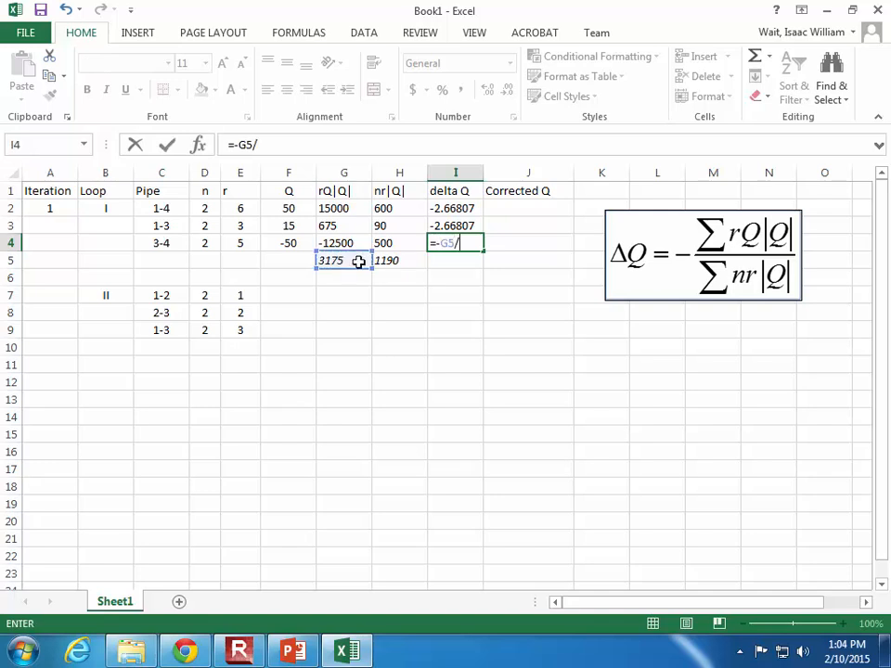
click(394, 261)
key(Return)
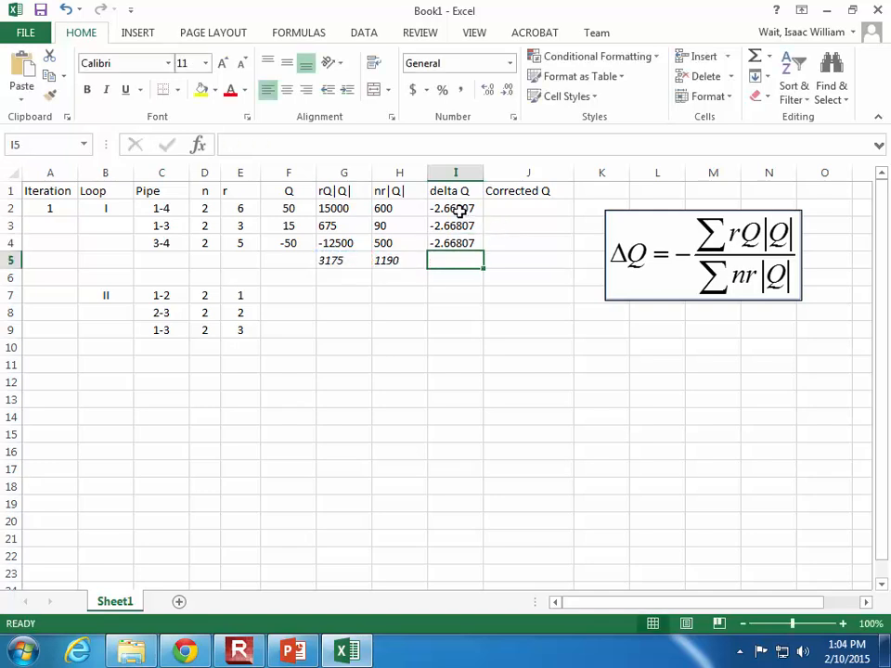
- Reduce the delta Q values in I2 to I4 to three decimal places and check the sums in G5 and H5
drag(459, 207, 459, 243)
click(507, 90)
click(507, 90)
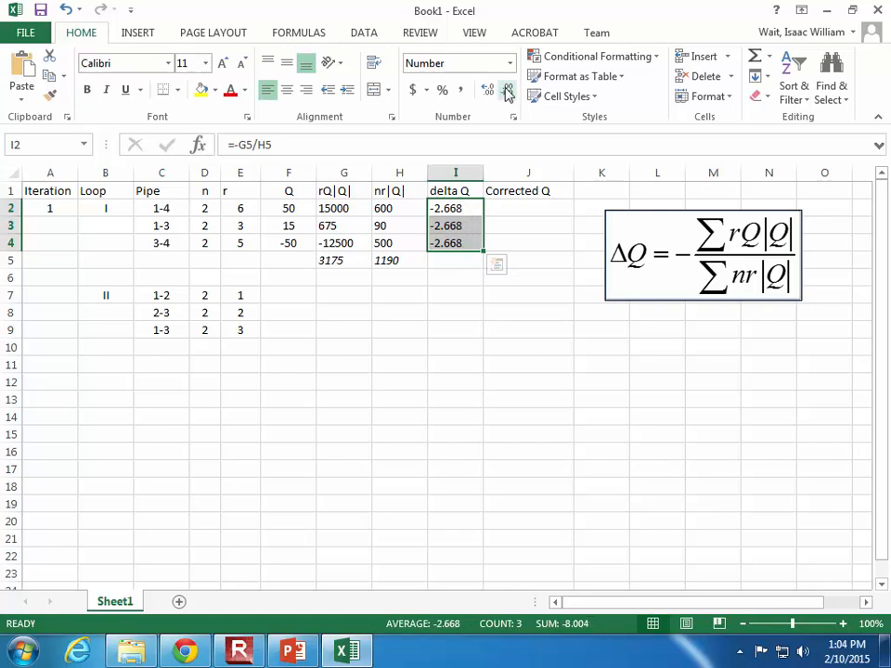
click(337, 260)
click(380, 260)
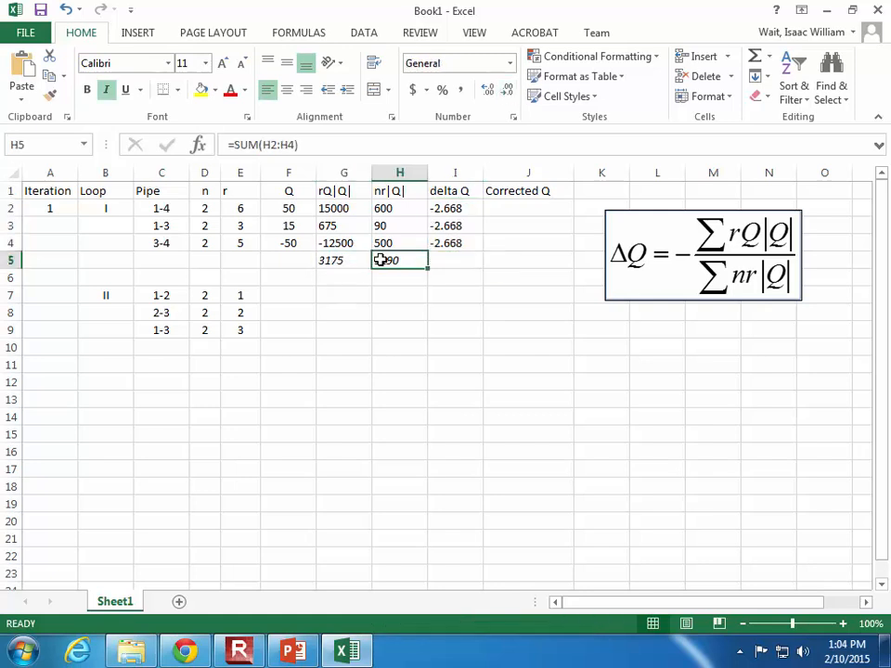
- Enter the corrected Q formula =F2+I2 in cell J2 and fill it down to J4
click(519, 208)
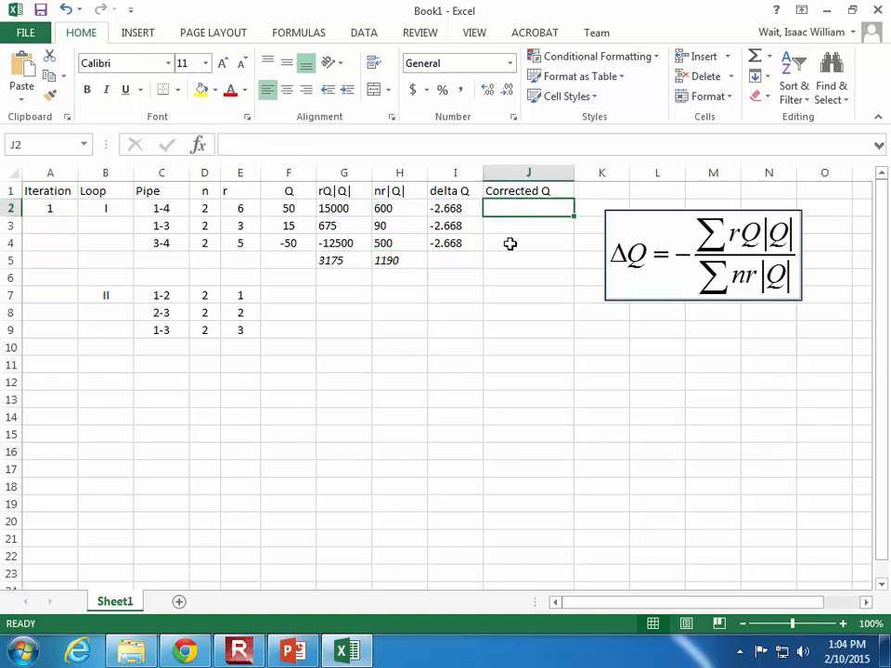
text(=)
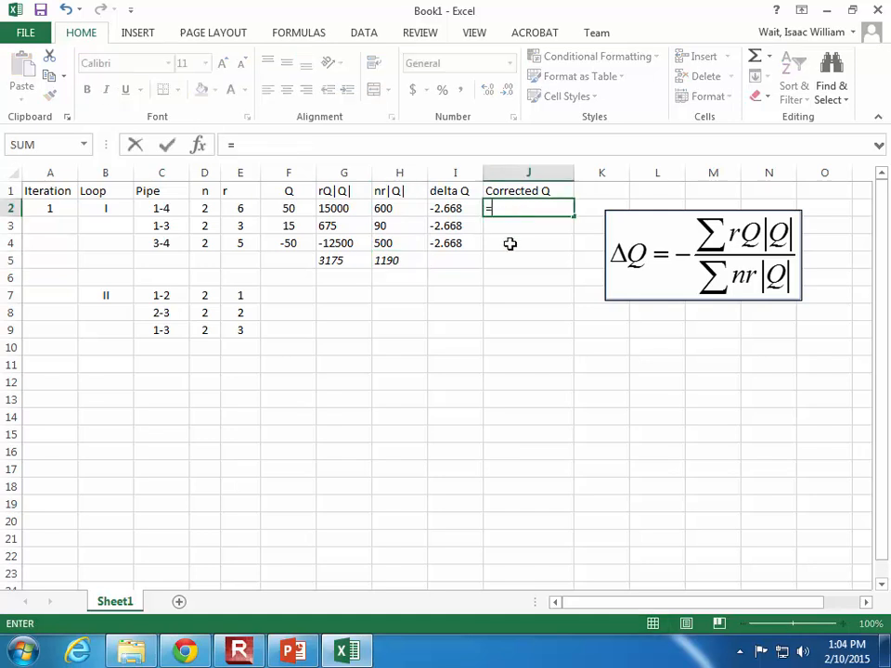
click(290, 210)
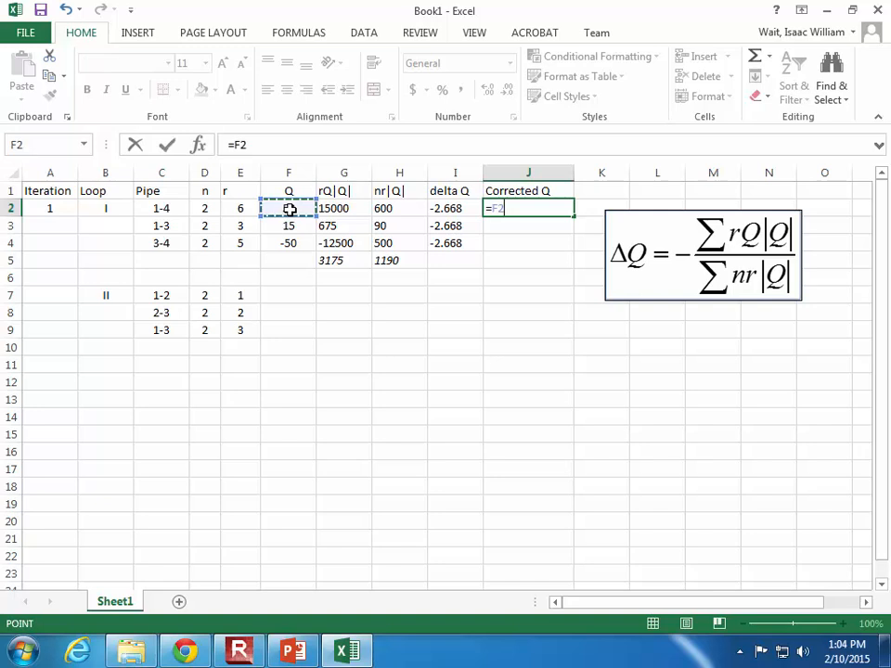
text(+)
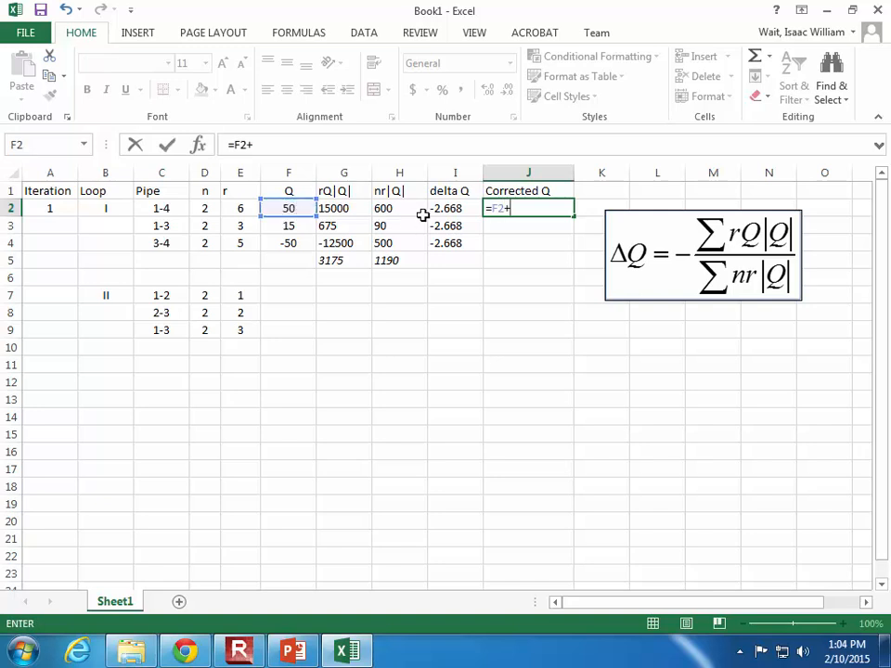
click(459, 210)
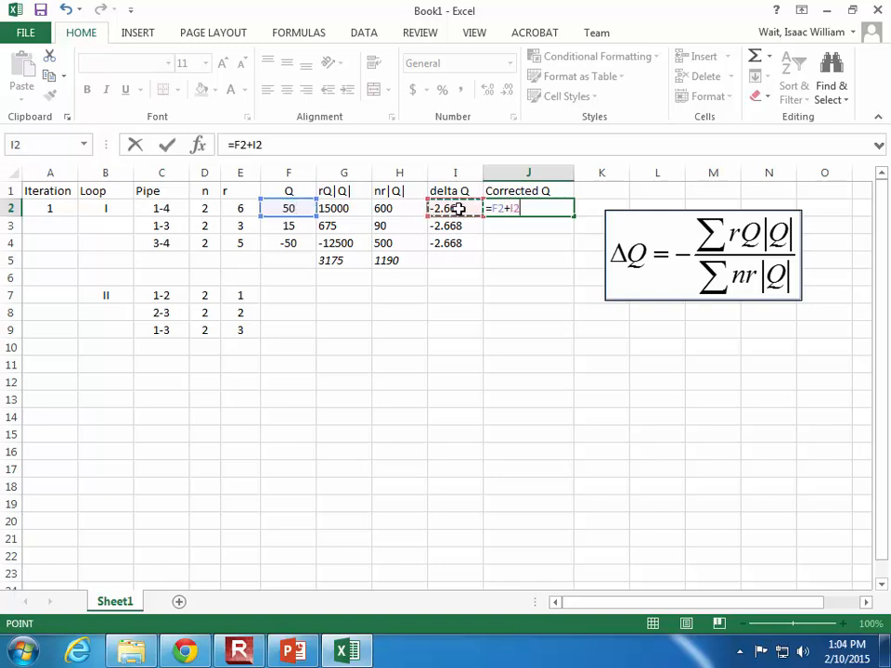
key(Return)
click(546, 207)
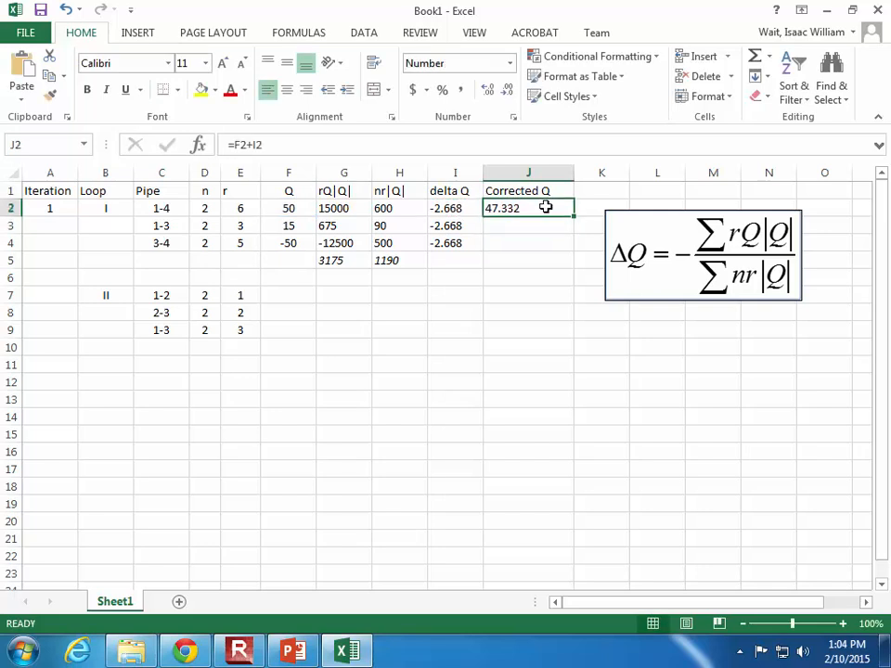
drag(574, 216, 579, 247)
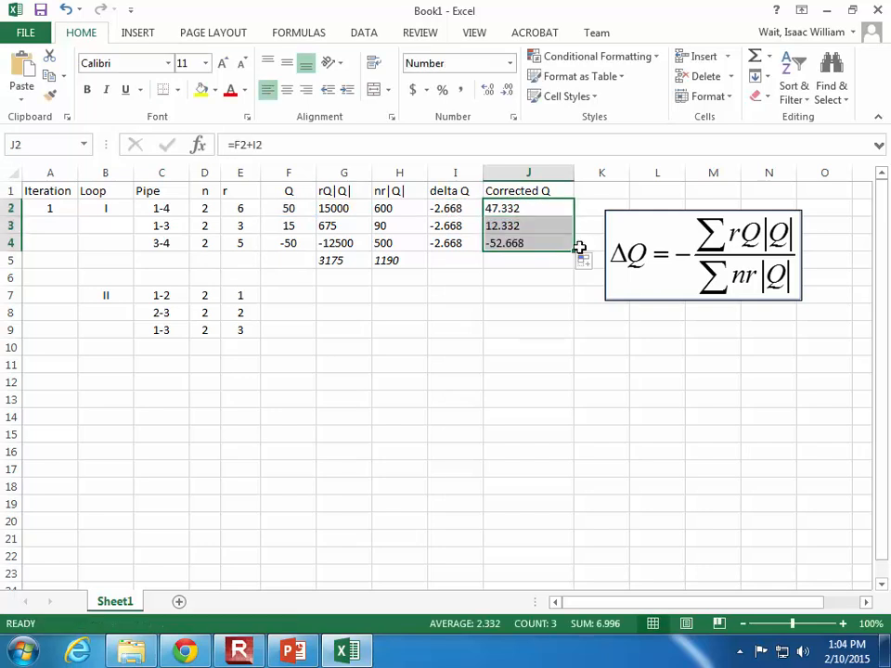
- Enter the loop II flows Q of 15 for pipe 1-2 in F7 and -35 for pipe 2-3 in F8
click(487, 294)
click(281, 295)
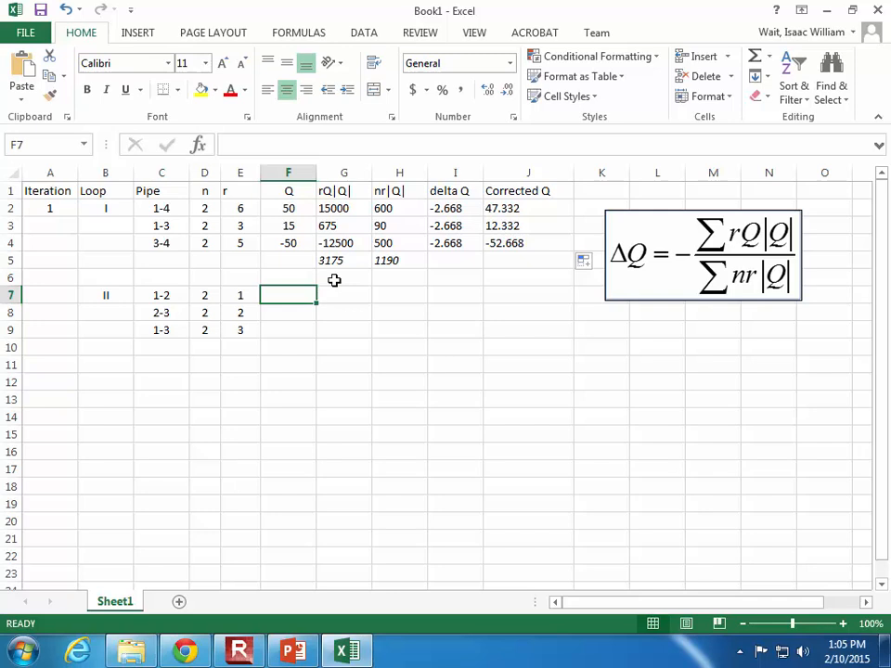
text(15)
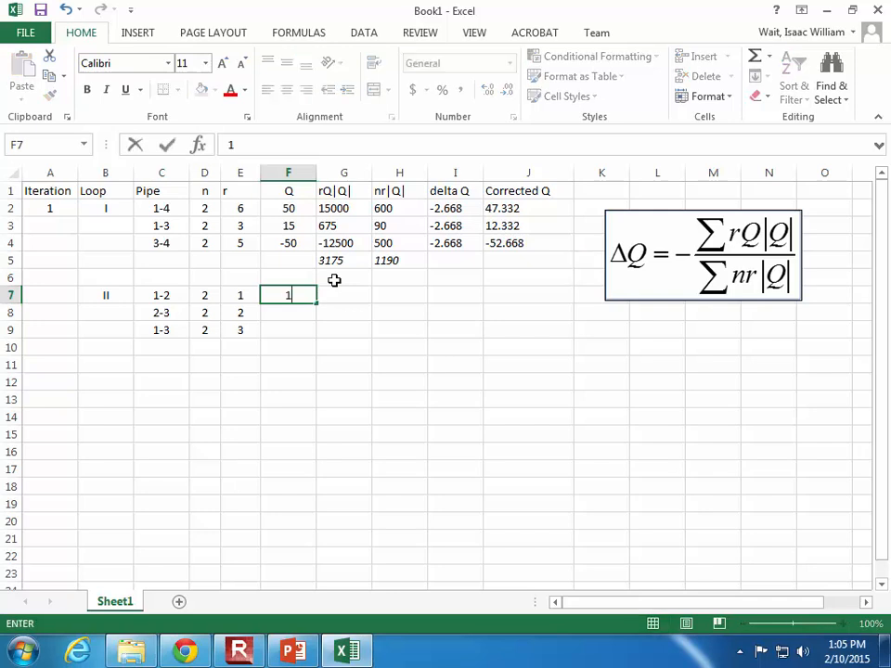
key(Return)
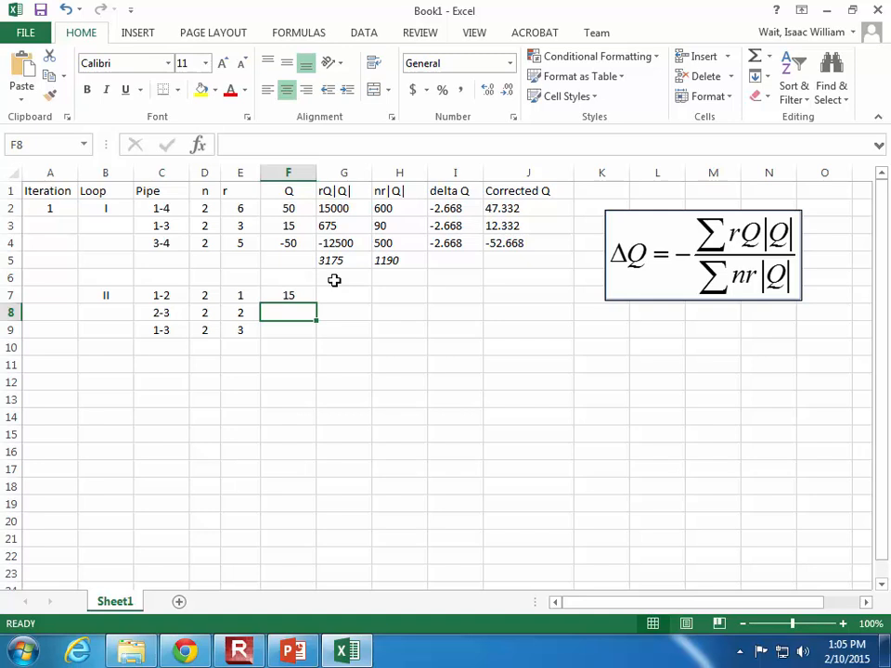
text(-35)
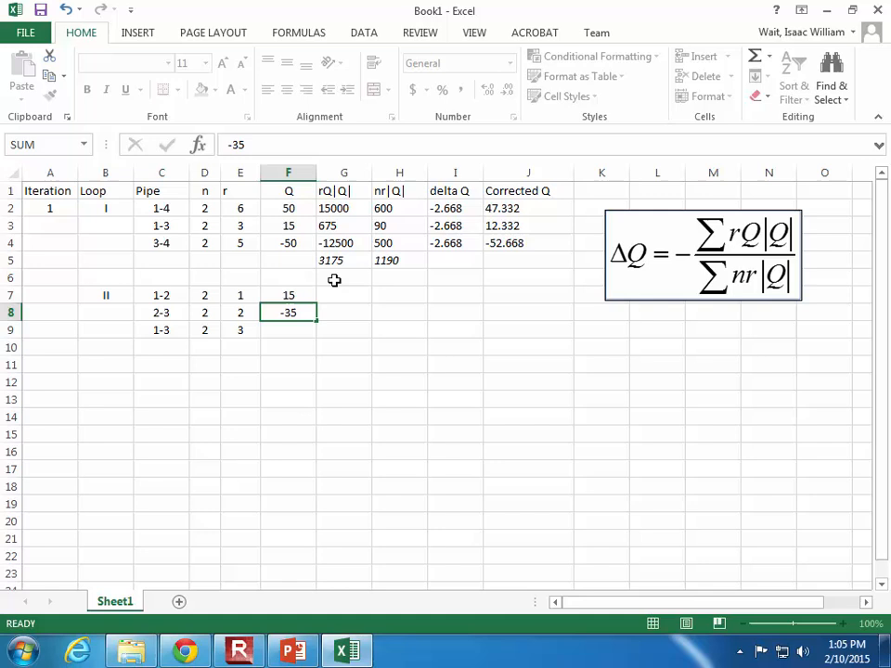
key(Return)
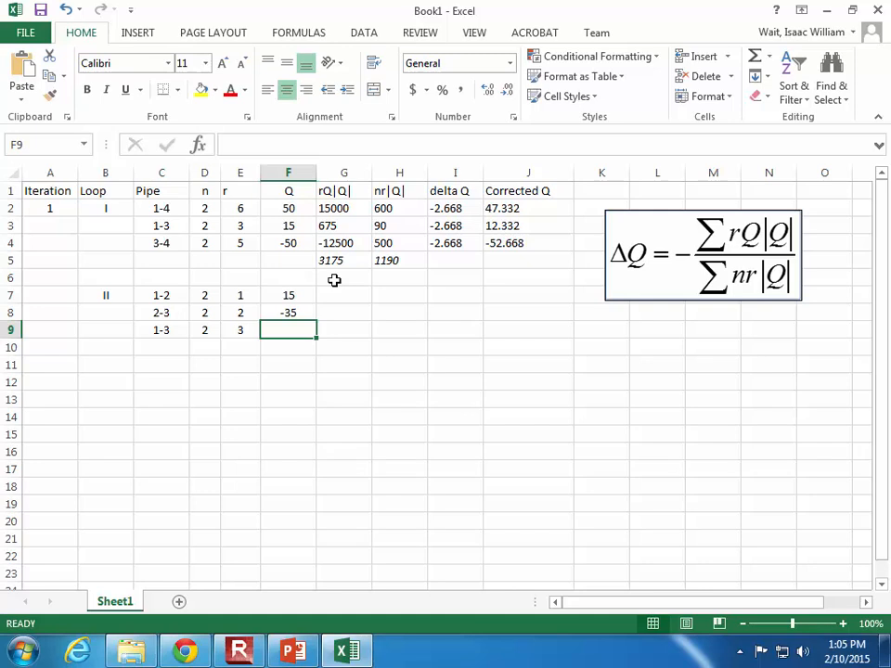
- Enter the formula =-J3 in F9 so pipe 1-3 in loop II uses the negated corrected flow from loop I
text(=)
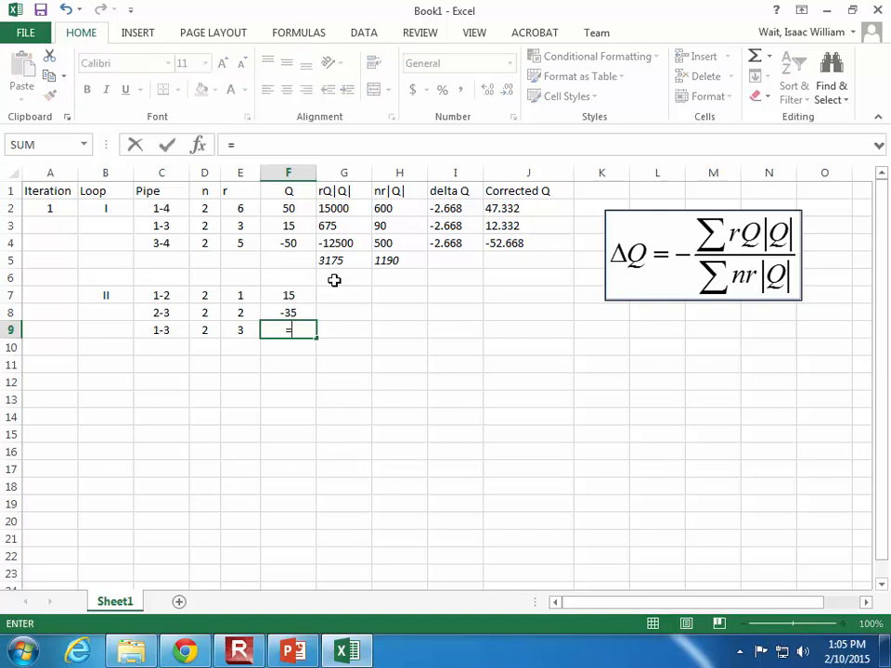
text(-)
click(524, 225)
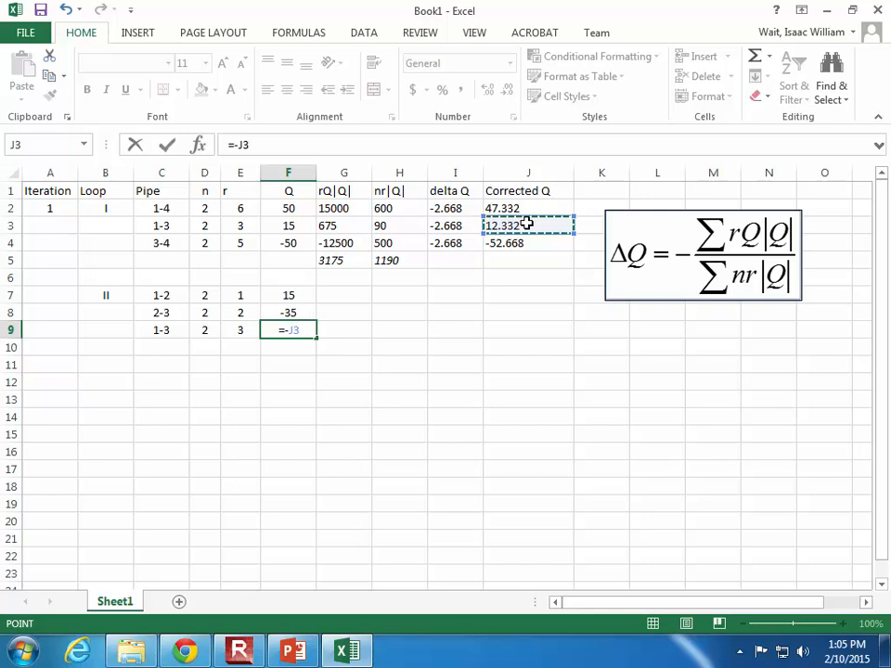
key(Return)
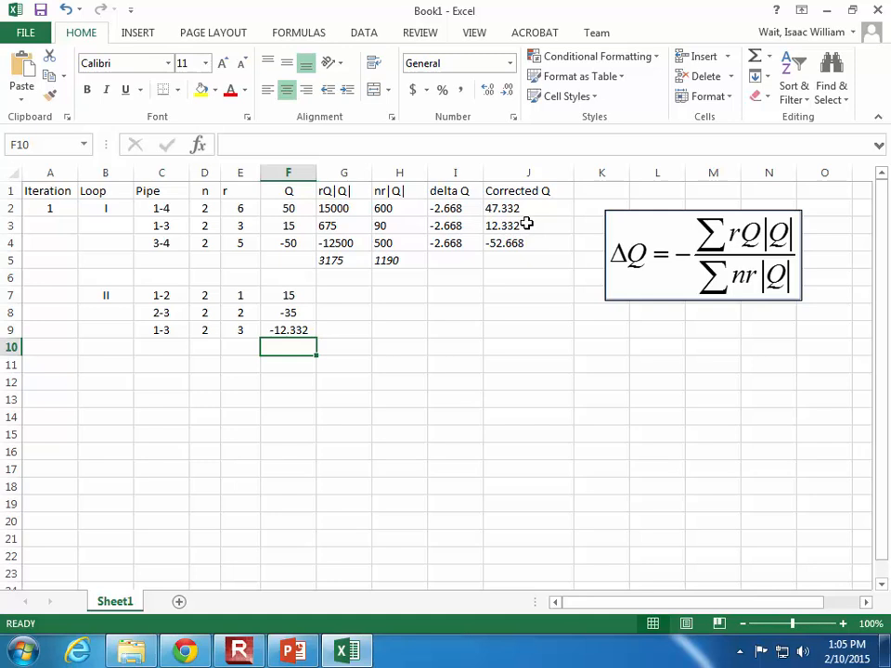
- Copy the rQ|Q| formulas from G2:G4 to G7:G9 and check the cell references in G7
click(343, 294)
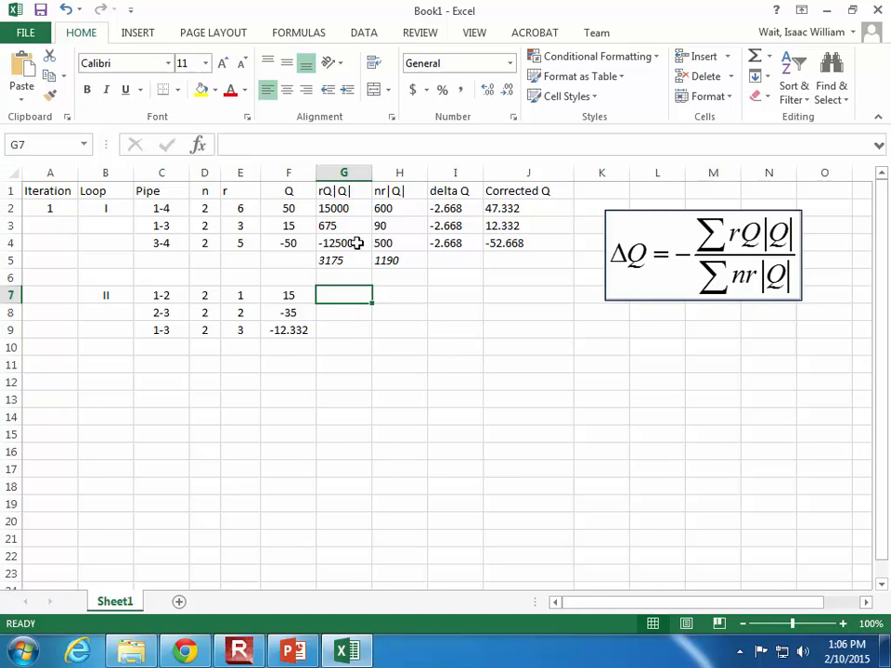
drag(355, 206, 352, 238)
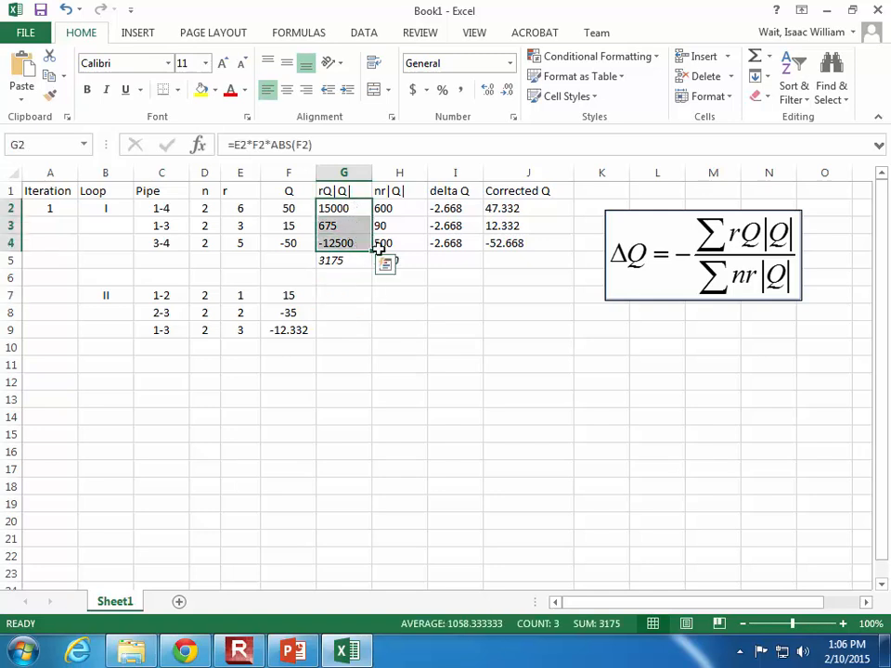
click(50, 76)
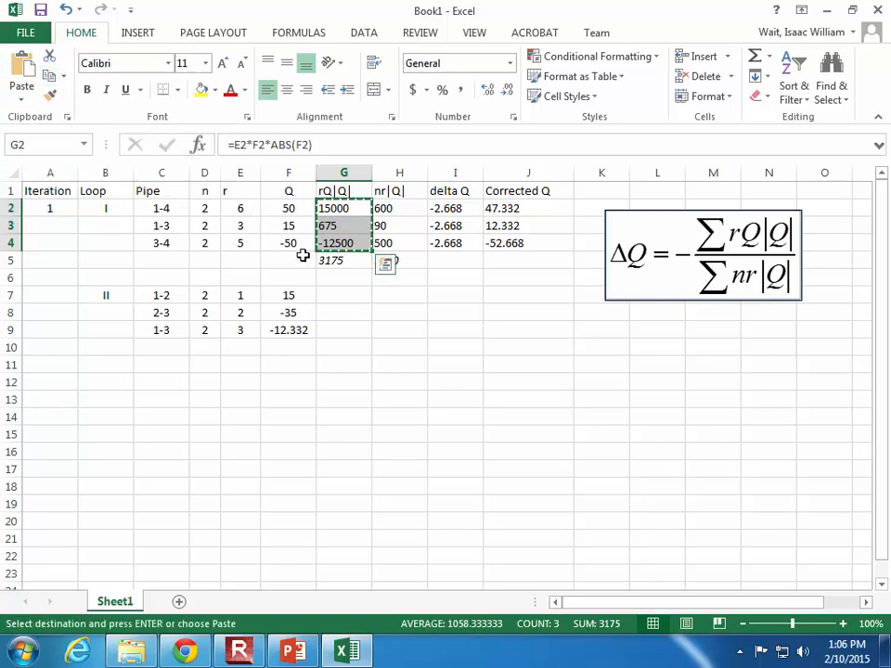
click(340, 294)
click(23, 69)
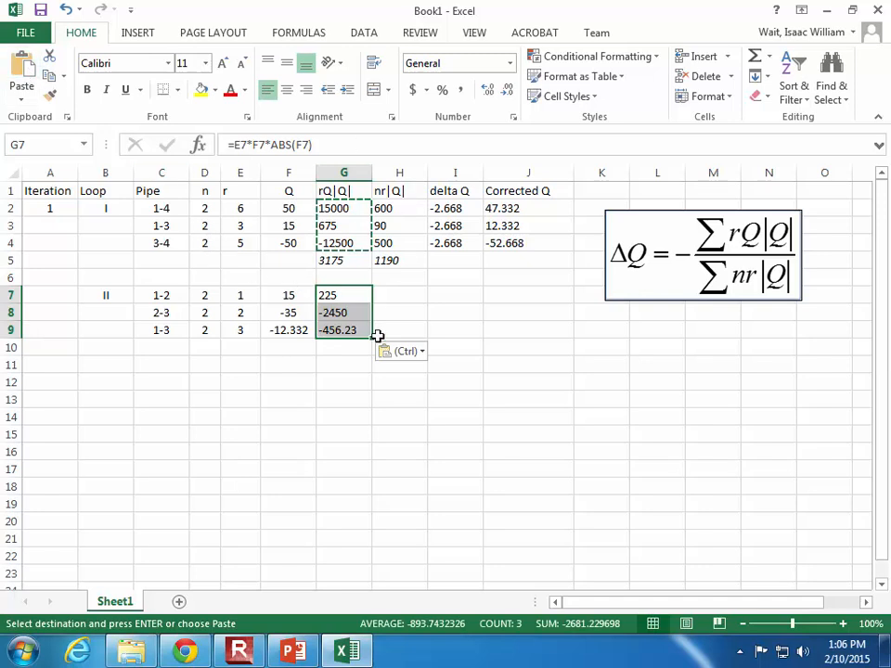
key(Right)
key(Right)
key(Left)
key(Left)
click(331, 144)
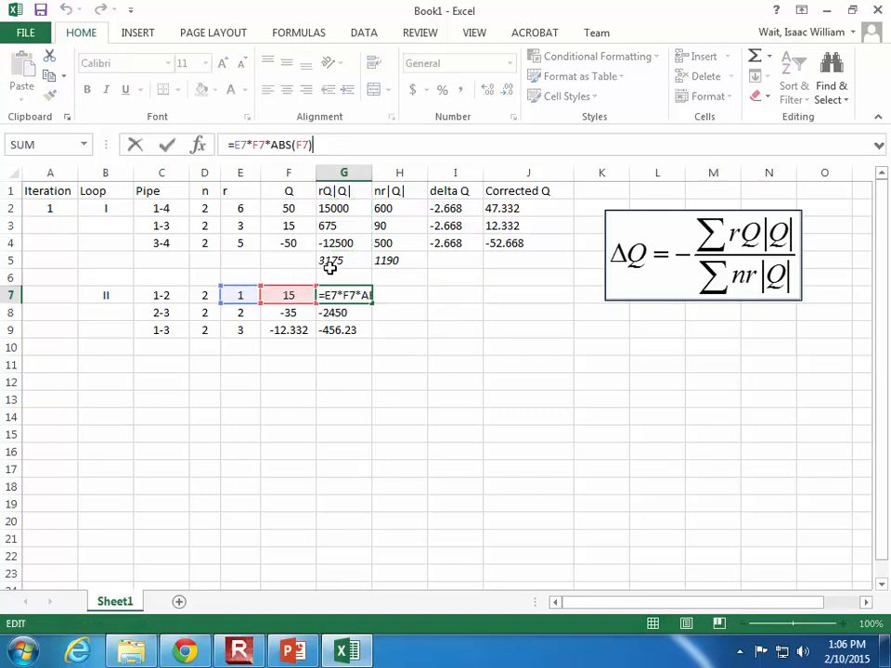
key(ctrl+Return)
- Copy the nr|Q| formulas from H2:H4 to H7:H9 and check the cell references in H7
key(Right)
key(Right)
drag(397, 207, 397, 237)
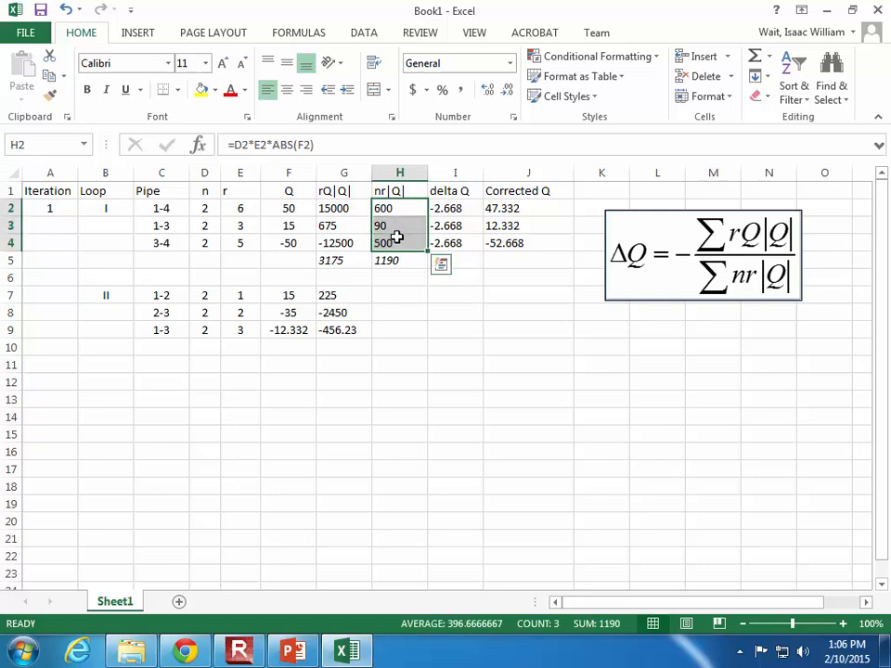
click(50, 74)
click(405, 294)
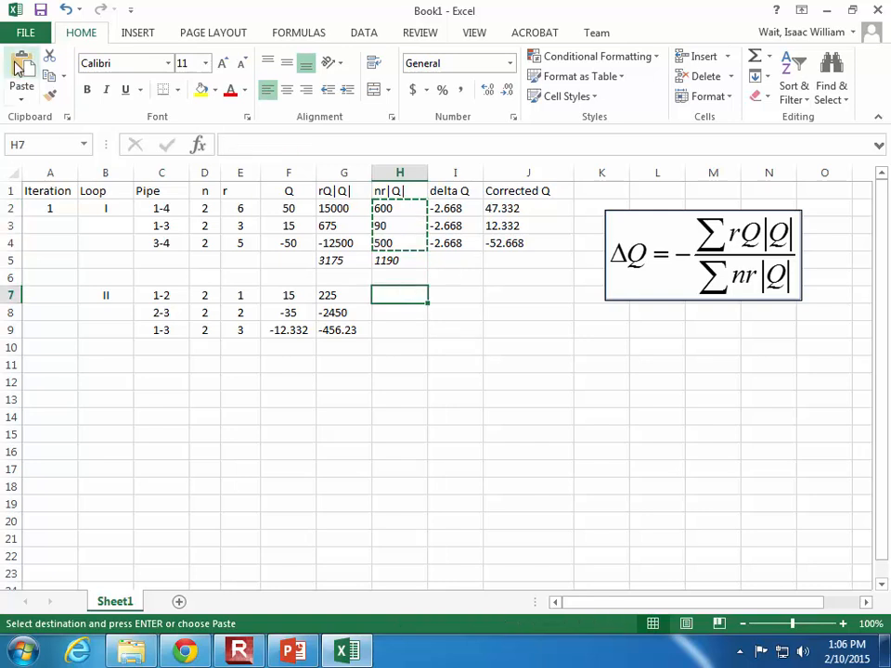
click(21, 74)
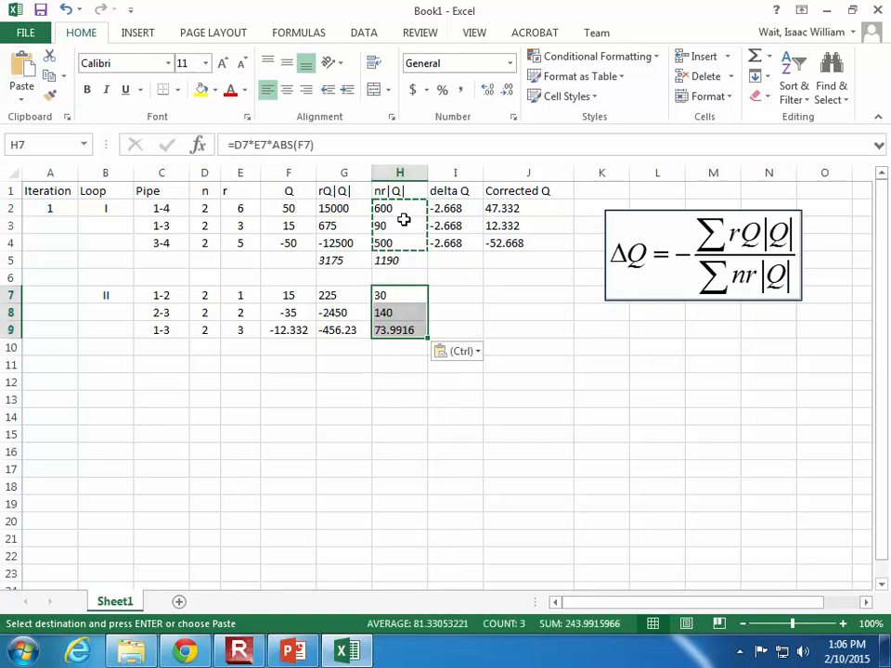
click(456, 310)
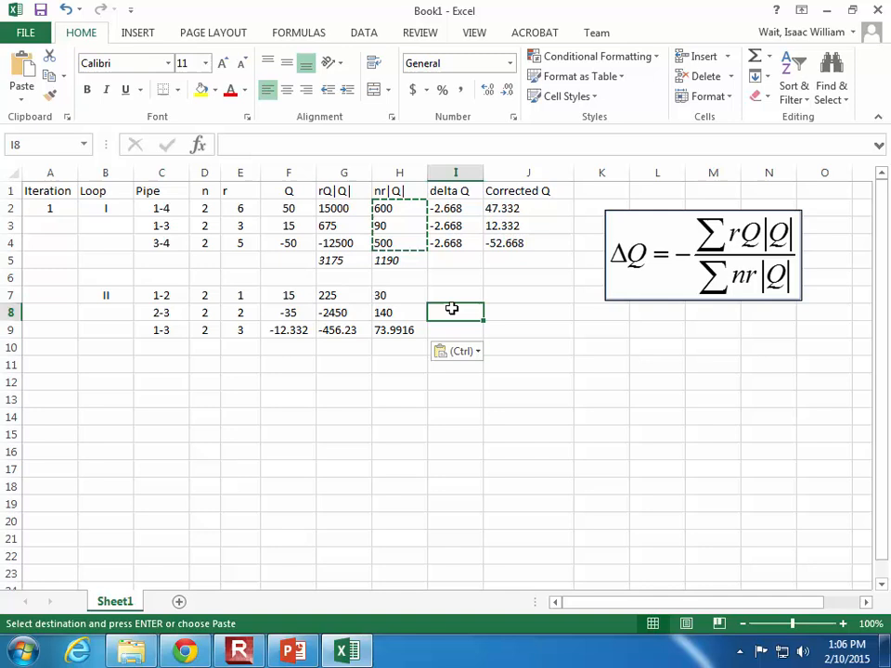
click(406, 296)
click(358, 142)
key(Escape)
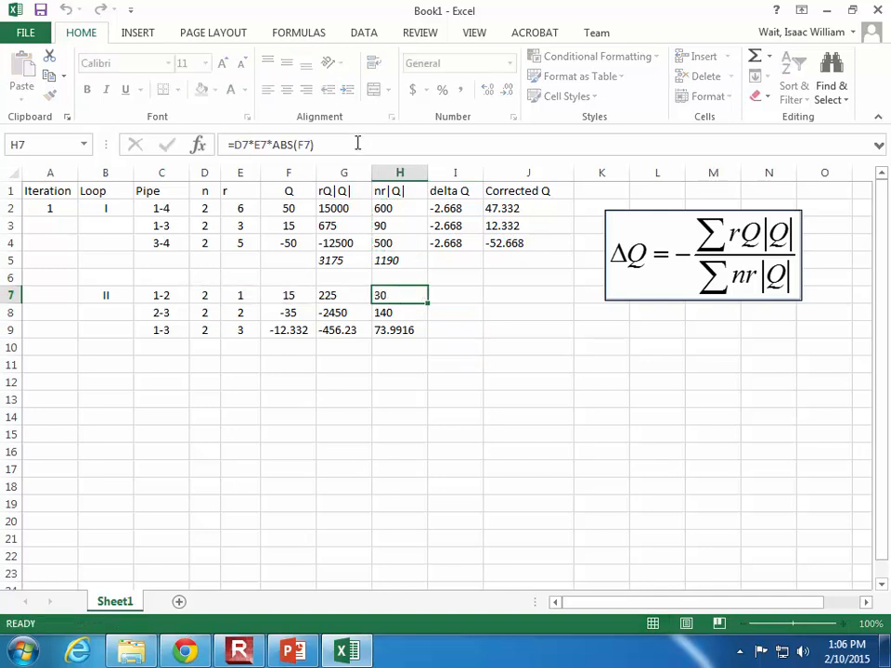
- Copy the italic column sums from G5:H5 to G10:H10 and check that they add up the loop II rows
click(354, 351)
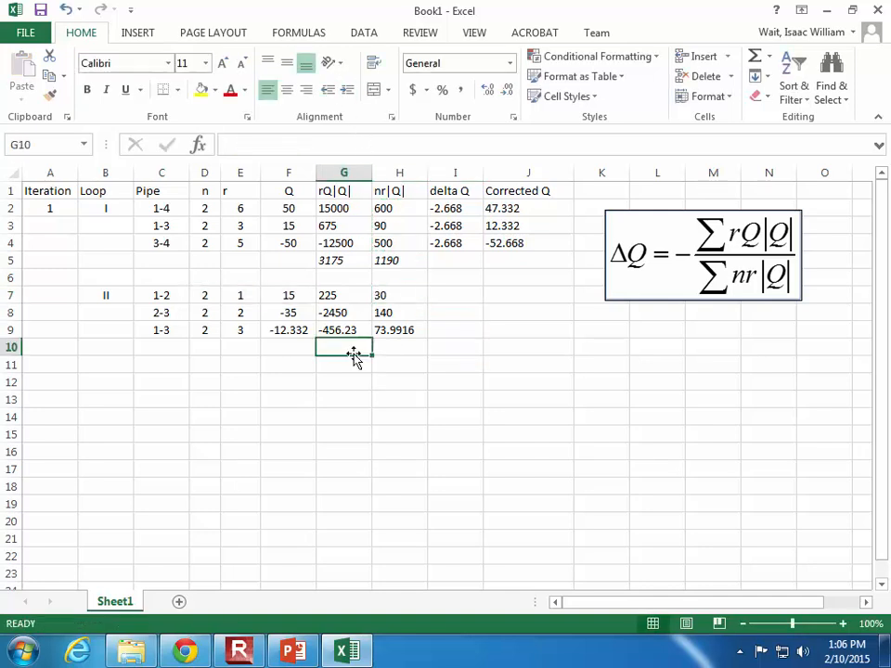
click(358, 261)
drag(358, 261, 382, 261)
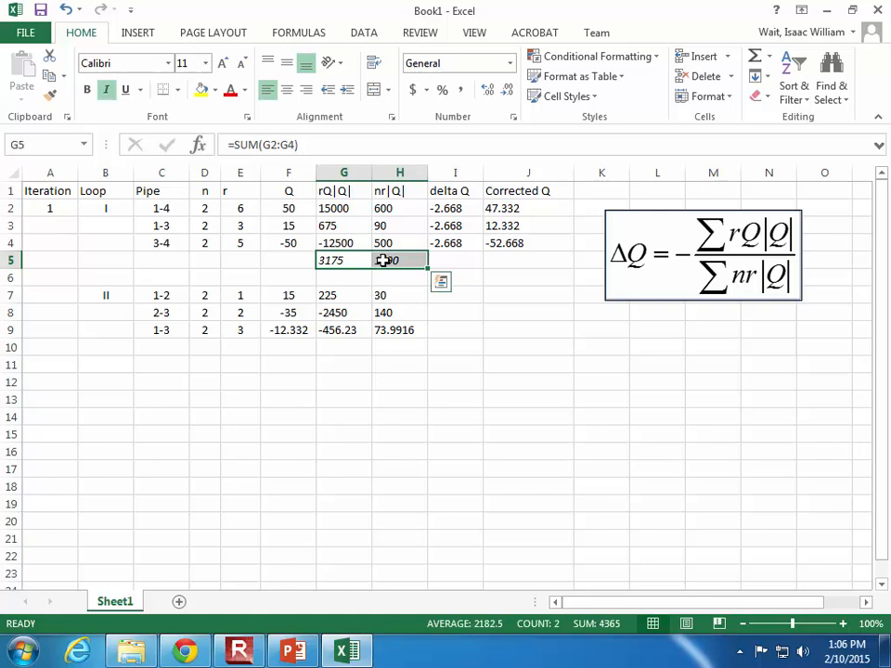
key(ctrl+c)
click(356, 344)
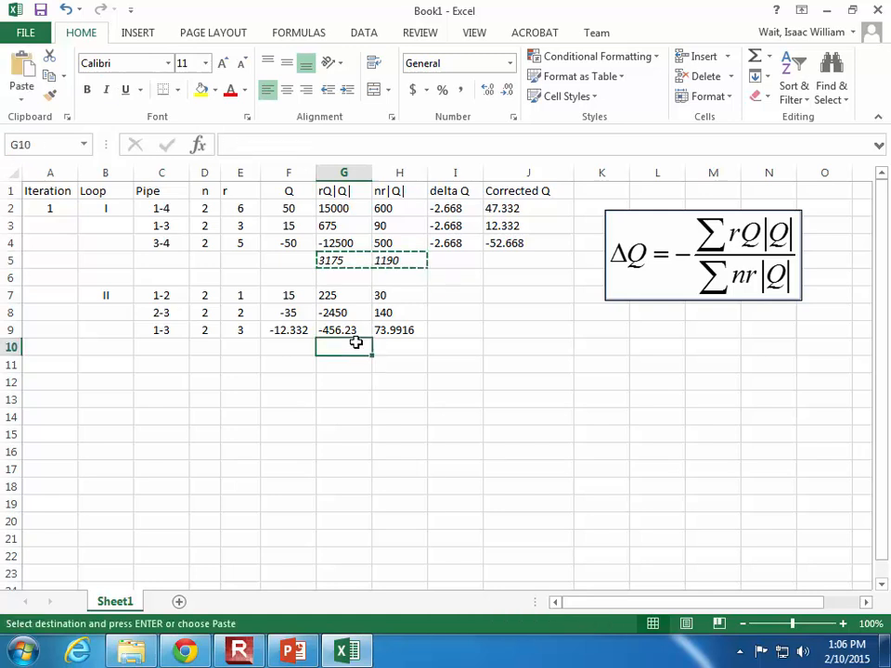
key(ctrl+v)
click(406, 400)
click(362, 347)
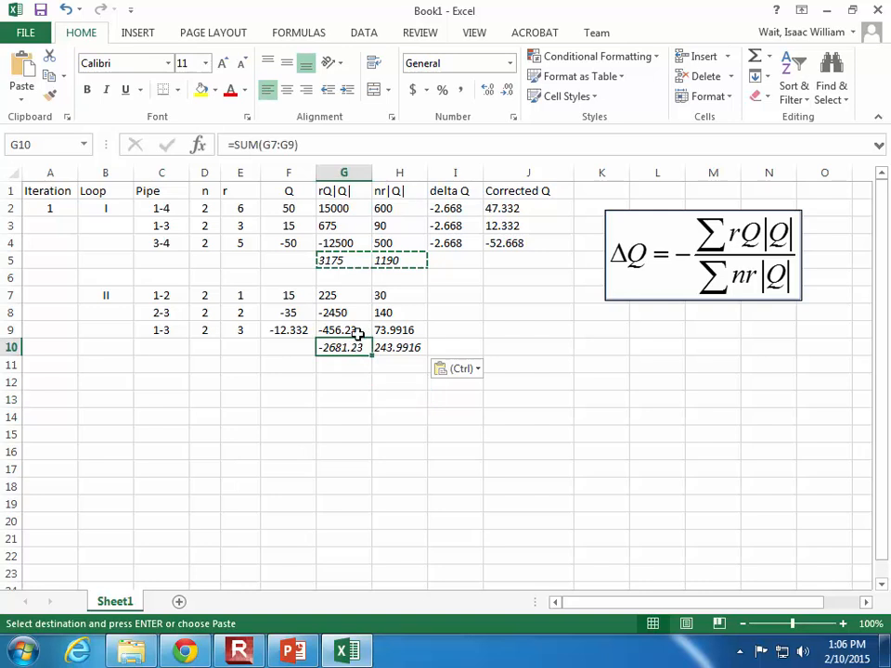
click(358, 145)
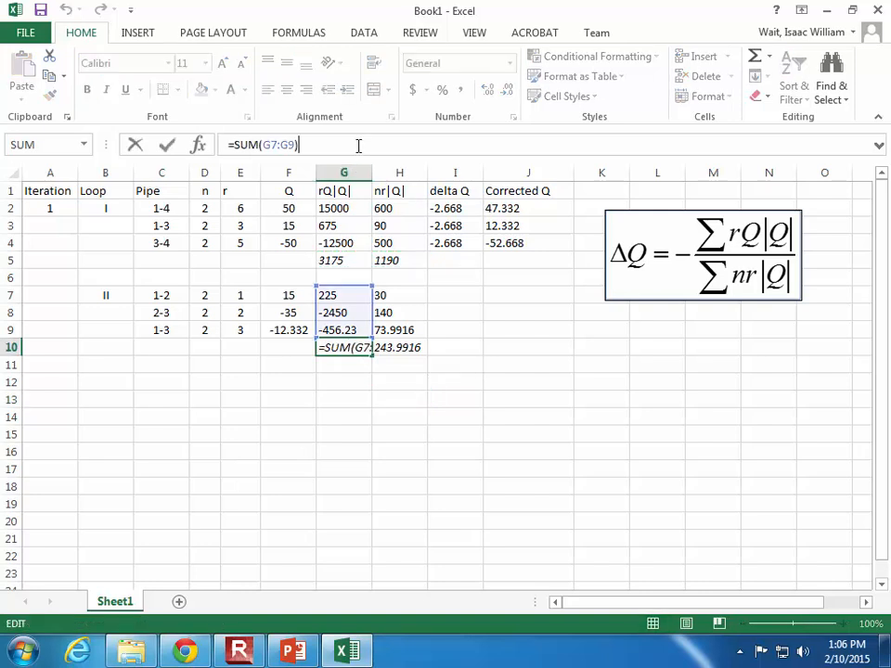
key(Escape)
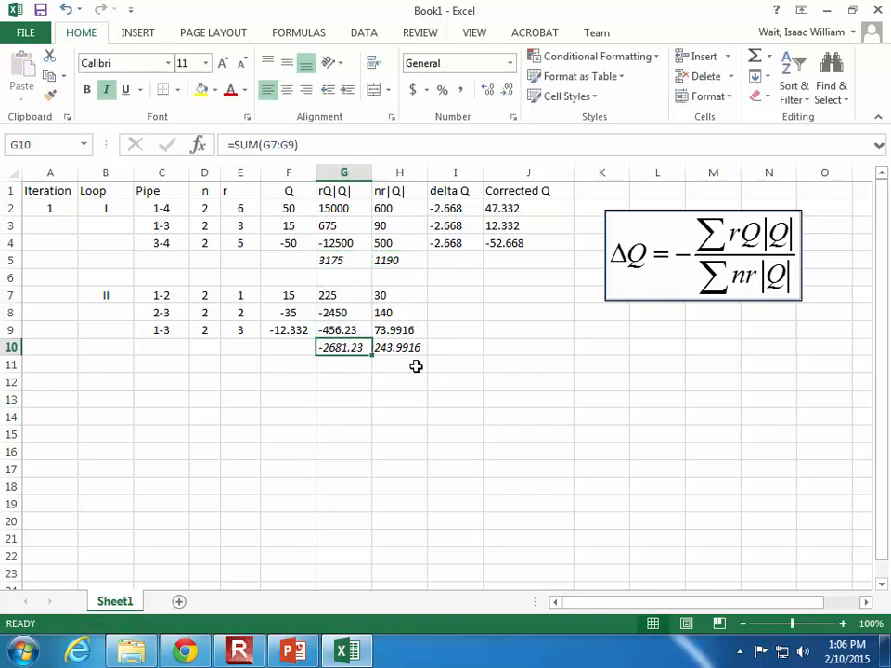
click(416, 366)
click(408, 347)
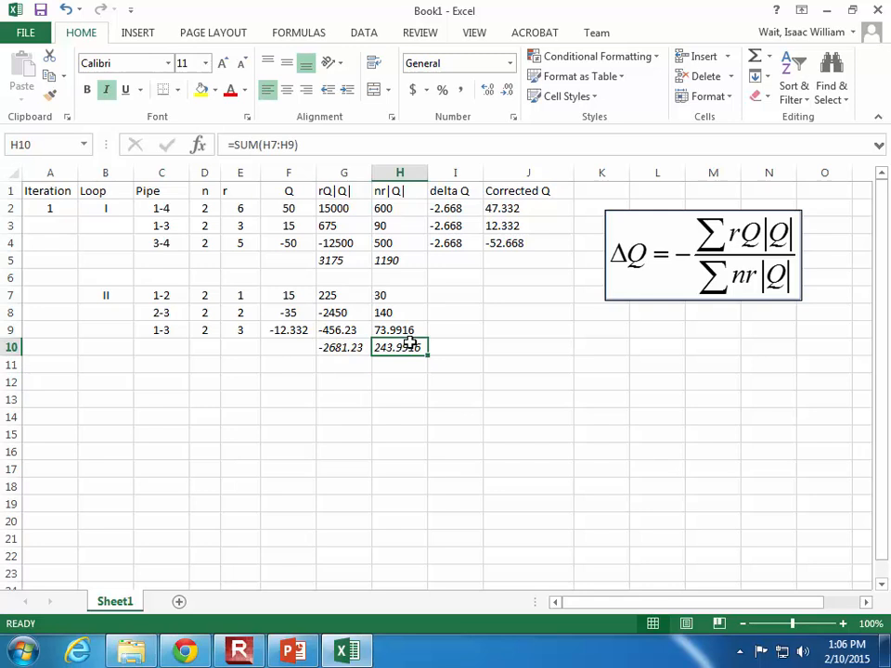
- Enter the delta Q formula =-G10/H10 in cell I7 for pipe 1-2
click(452, 295)
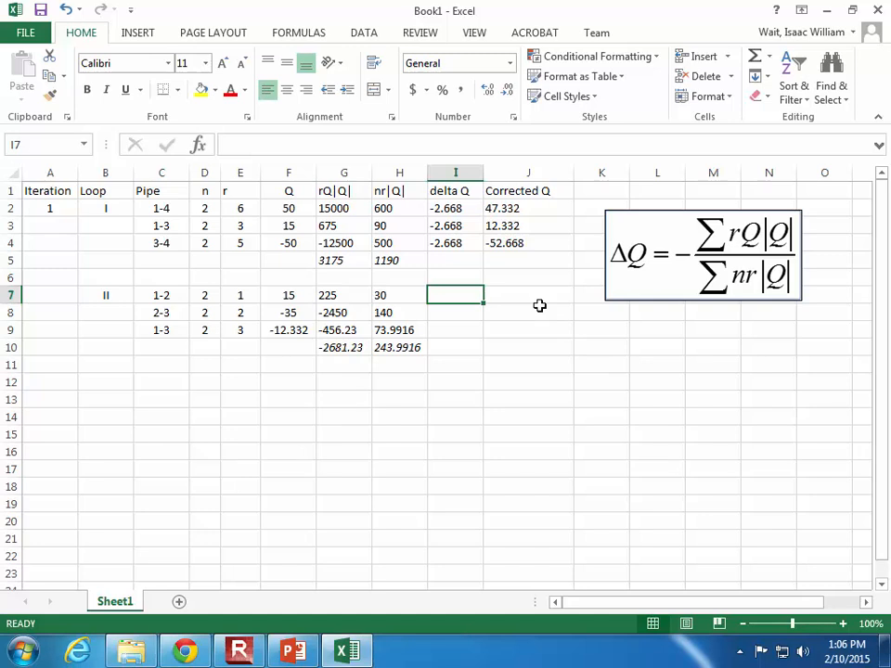
text(=-)
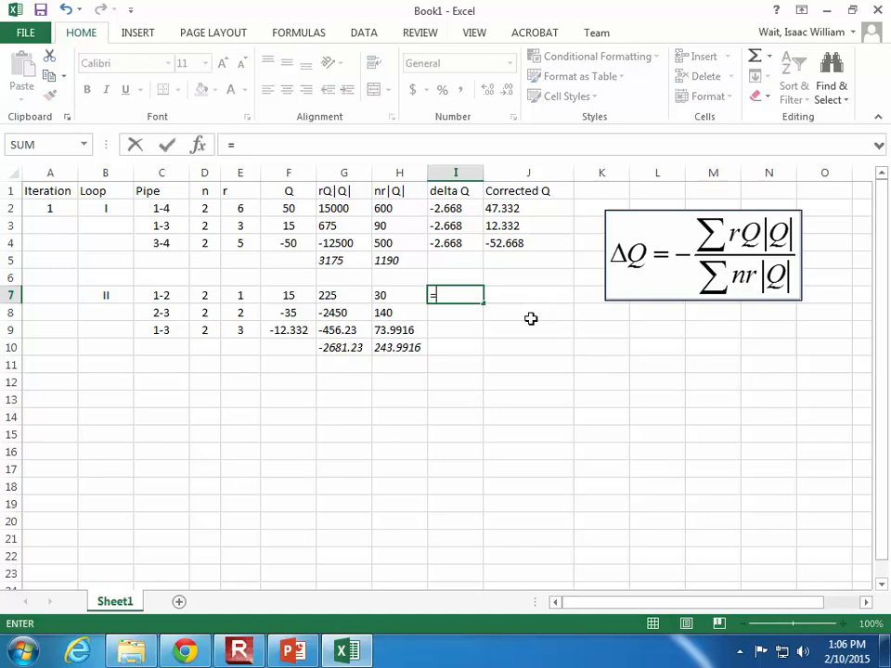
click(354, 346)
text(/)
click(411, 349)
key(Return)
- Enter the same delta Q formula =-G10/H10 in cells I8 and I9 for pipes 2-3 and 1-3
text(=-)
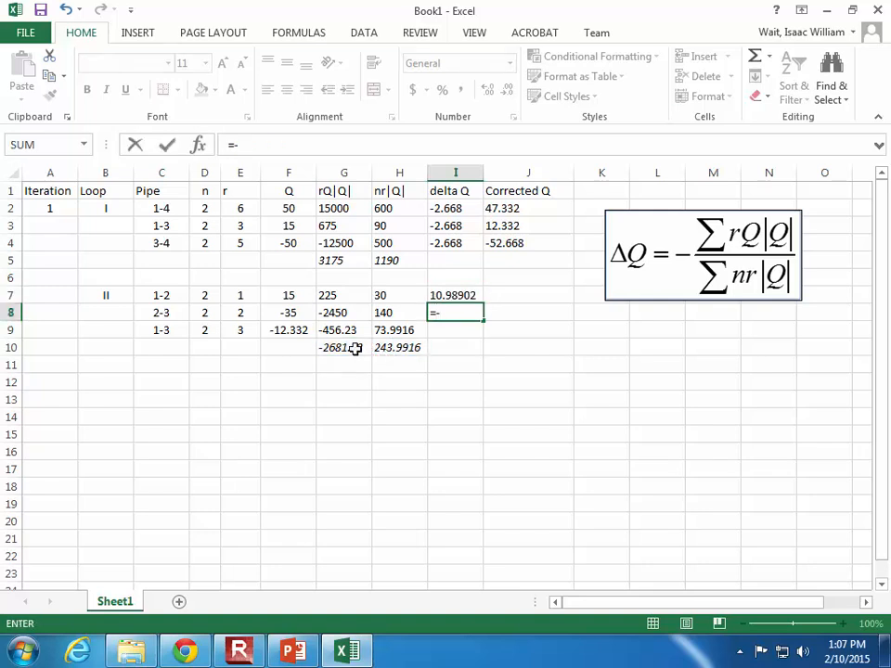
click(354, 347)
text(/)
click(408, 347)
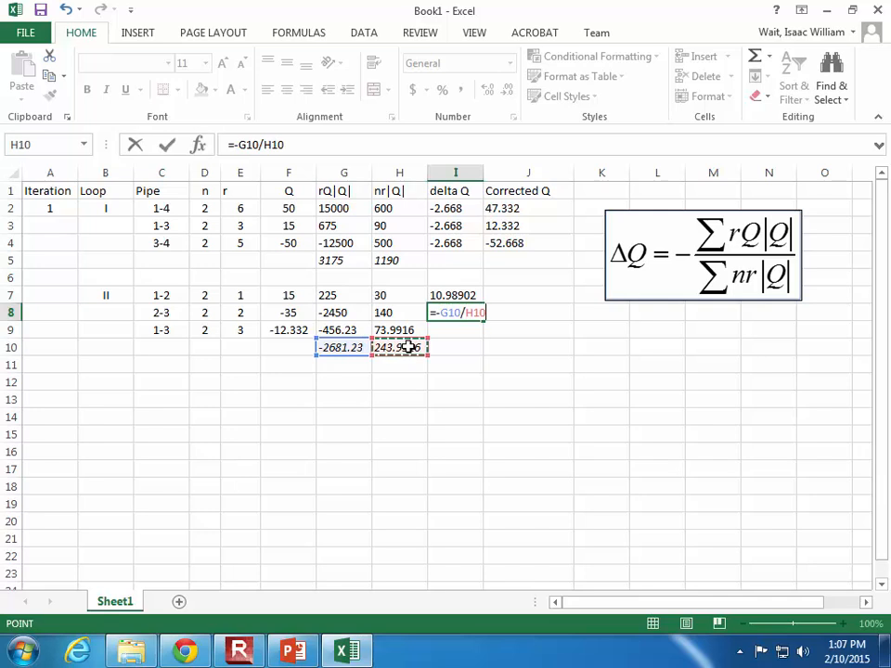
key(Return)
text(=-)
click(354, 347)
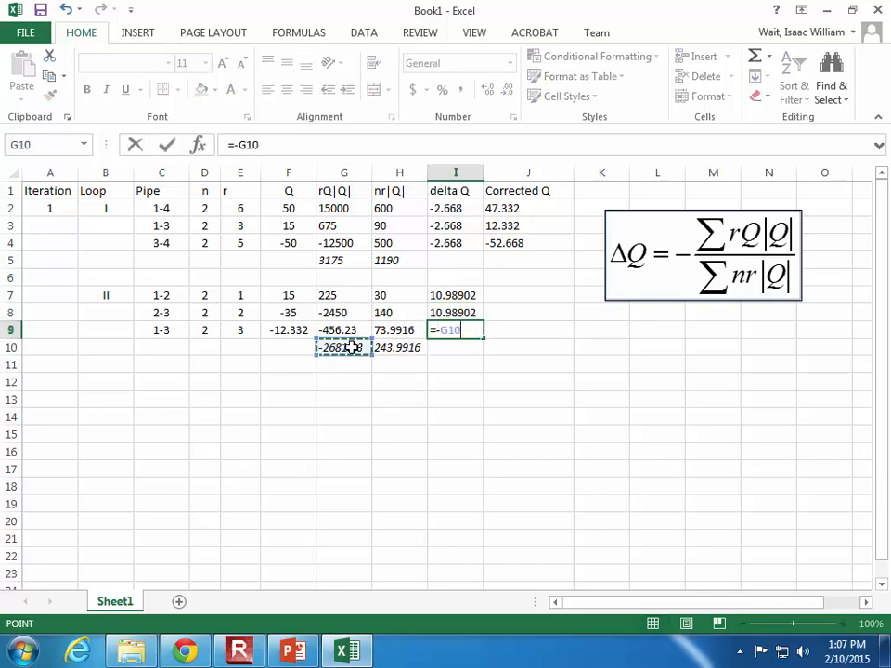
text(/)
click(396, 347)
key(Return)
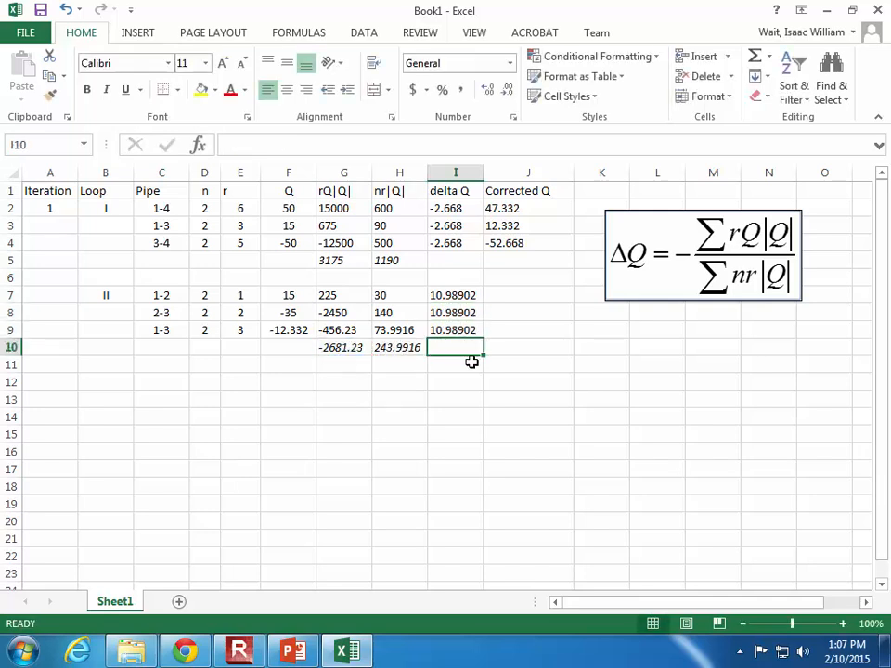
- Reduce the delta Q values in I7 to I9 to three decimal places
drag(456, 294, 458, 327)
click(508, 90)
click(508, 90)
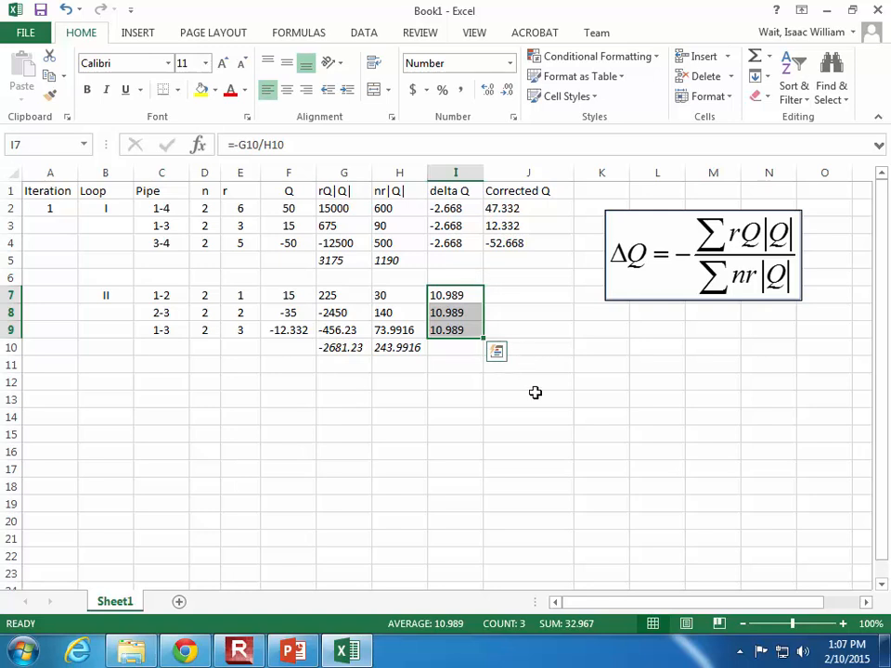
- Enter the corrected Q formula =F7+I7 in J7 and fill it through J9 for the loop II pipes
click(534, 385)
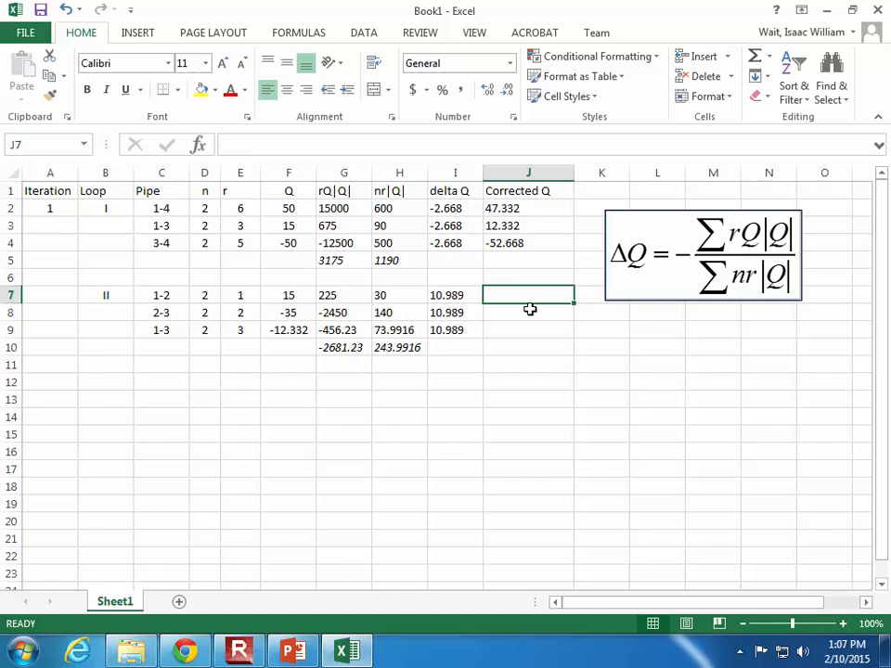
text(=)
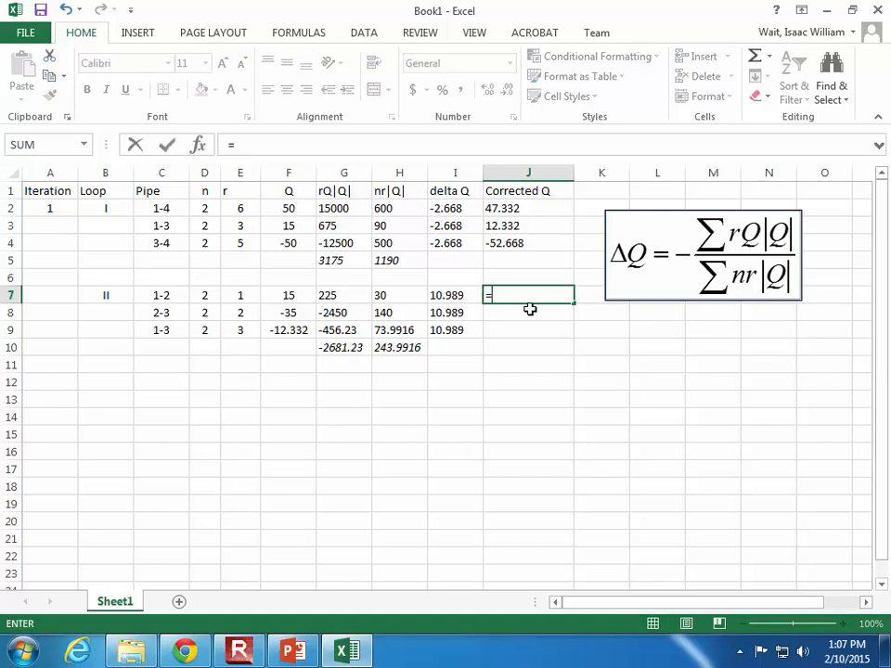
click(285, 295)
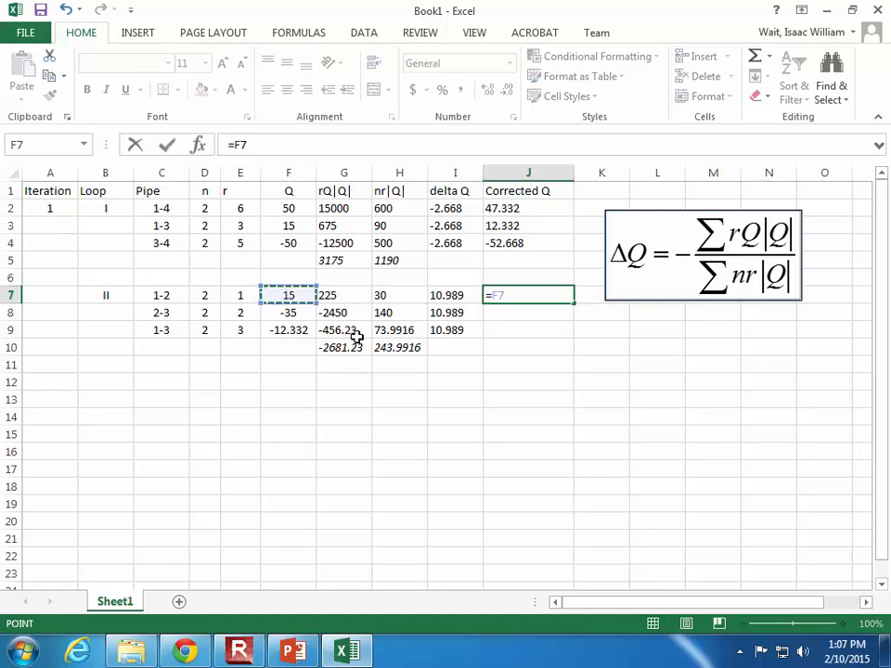
text(+)
click(452, 295)
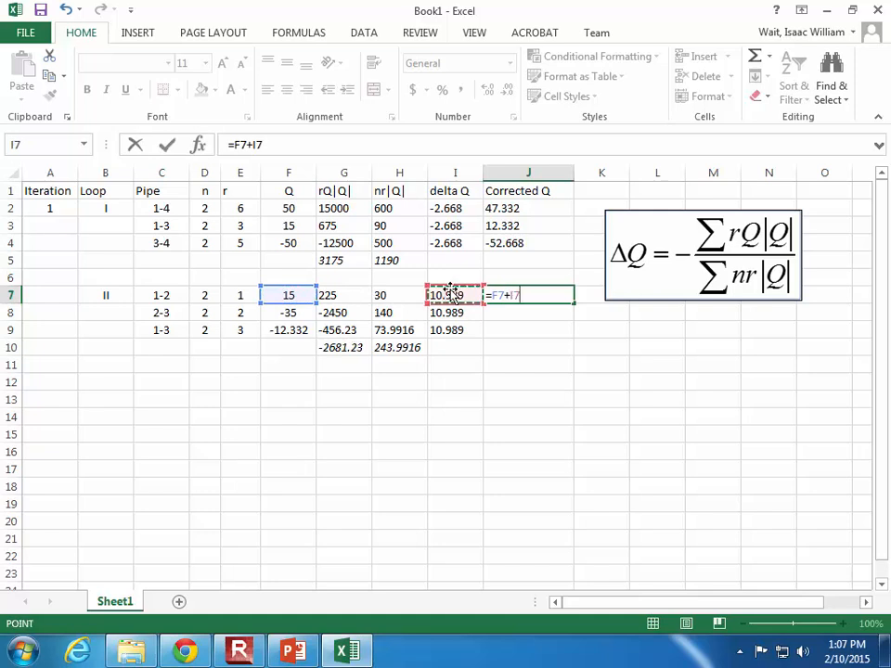
key(Return)
click(557, 297)
drag(574, 301, 573, 336)
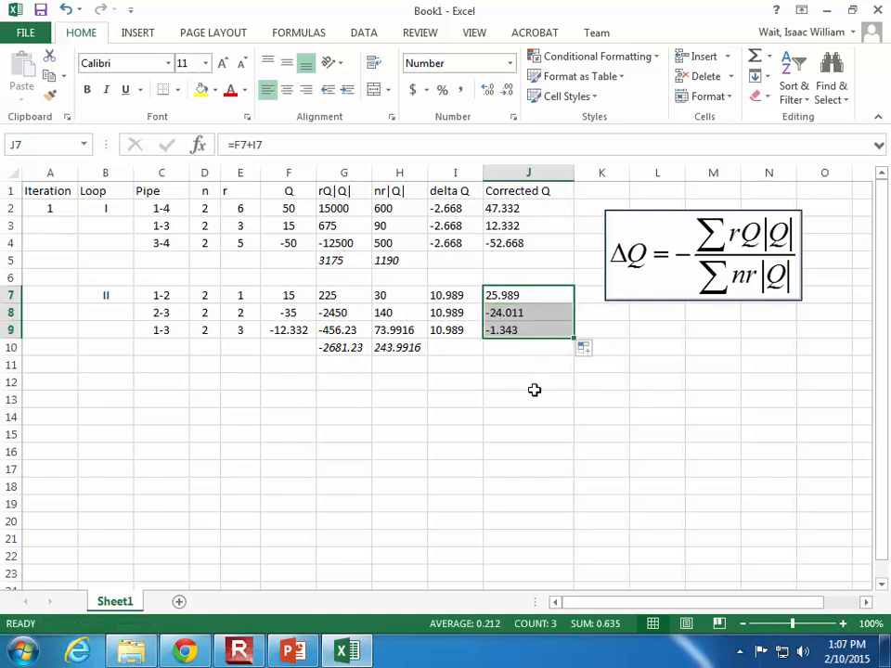
click(535, 390)
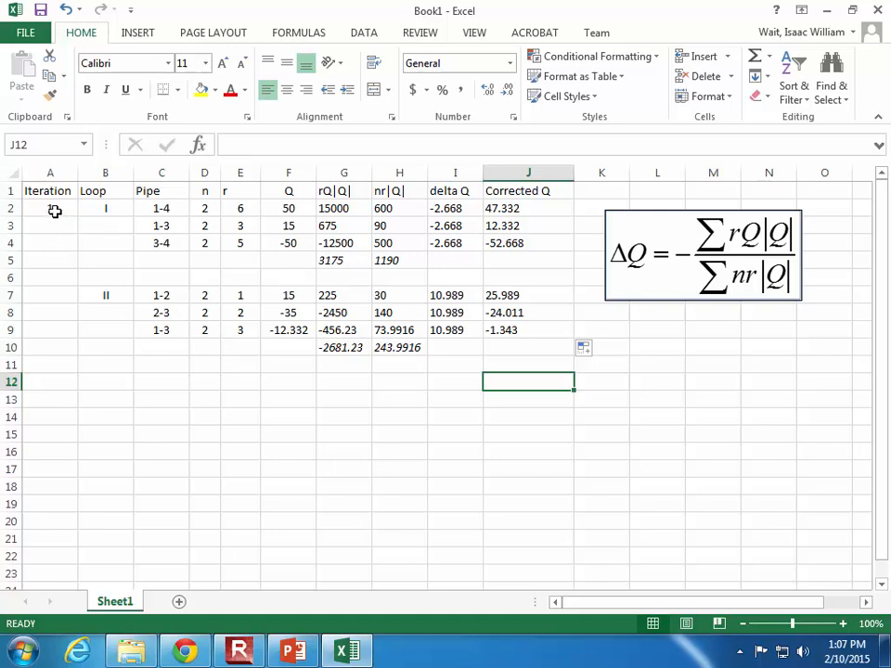
- Copy the whole first iteration block A2:J10 and paste it starting at cell A12
drag(55, 212, 527, 342)
click(288, 413)
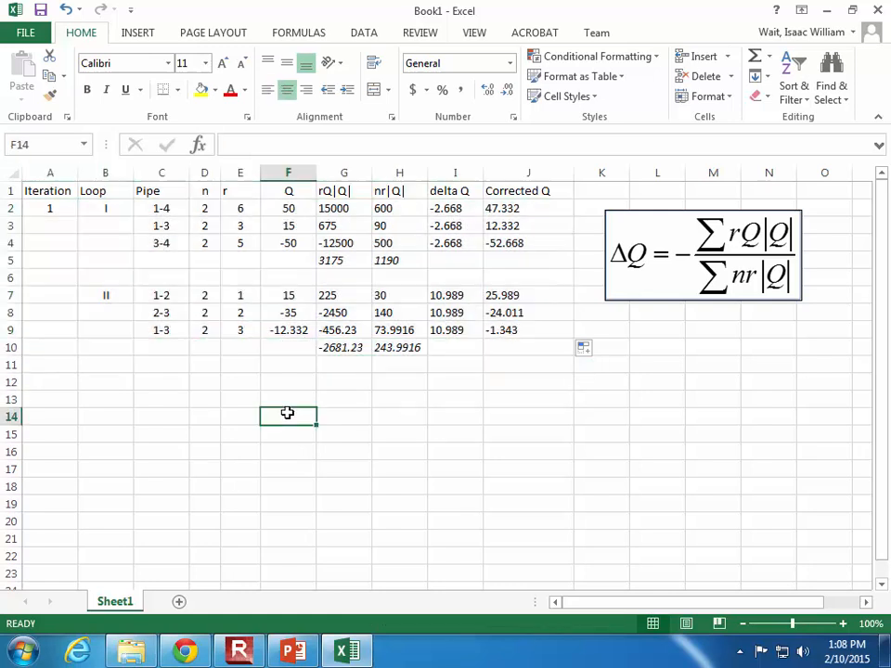
drag(52, 208, 289, 326)
click(205, 383)
drag(44, 208, 511, 346)
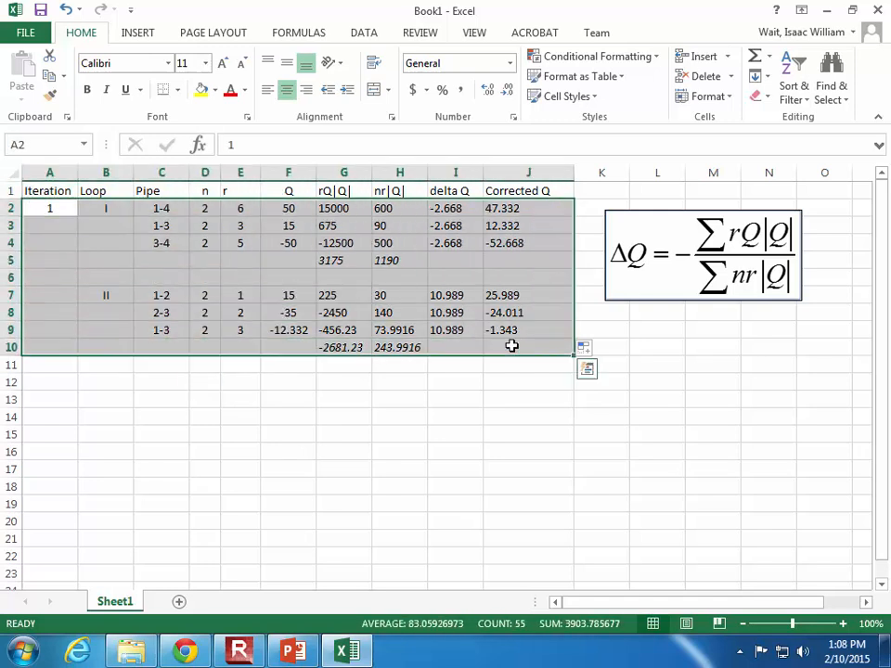
key(ctrl+c)
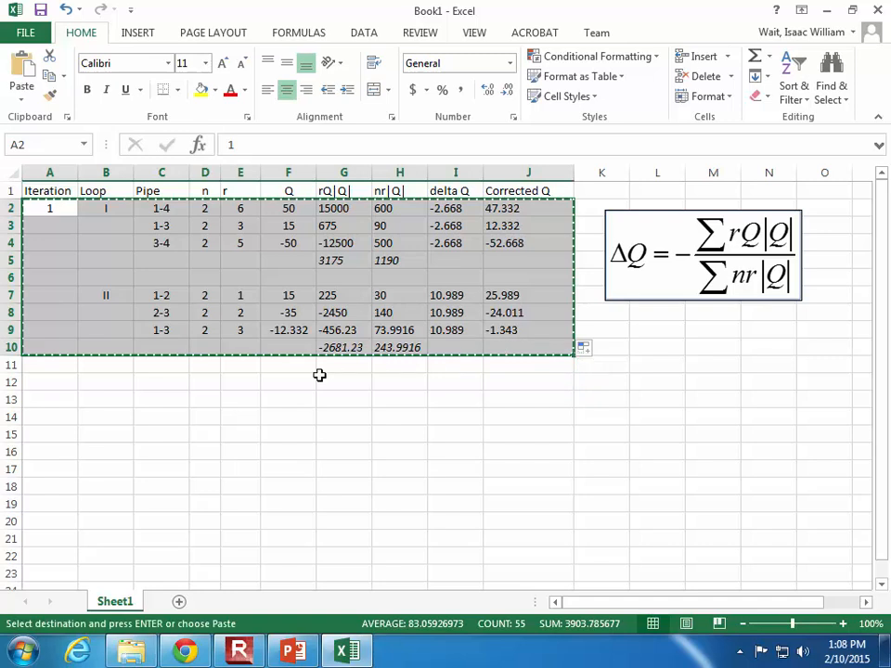
click(37, 378)
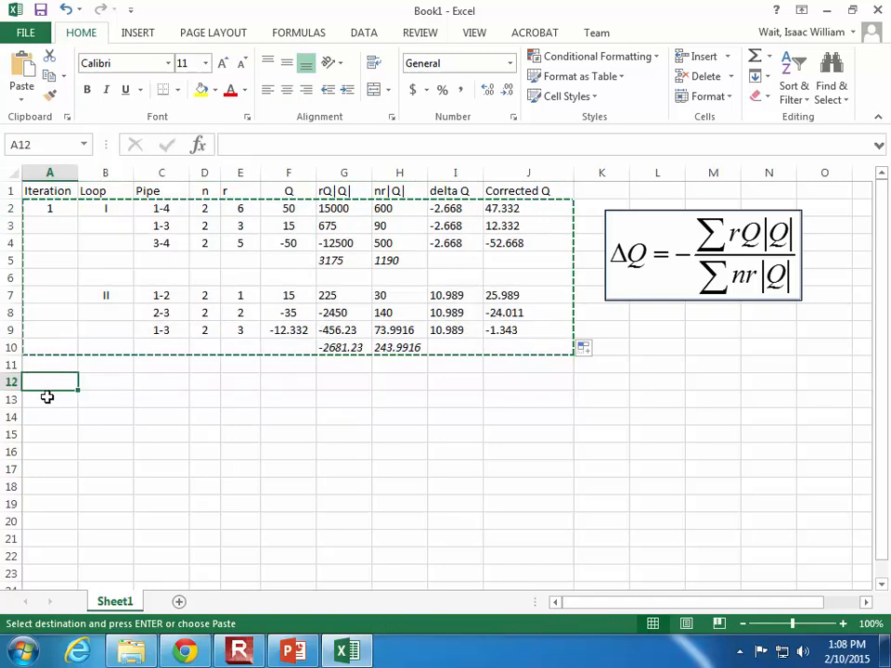
key(ctrl+v)
click(656, 372)
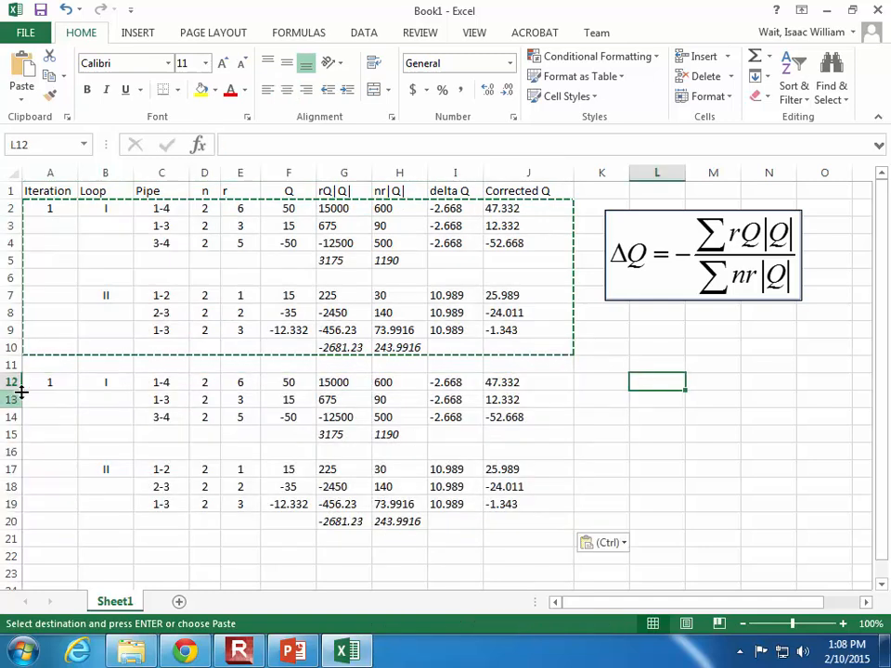
- Set the iteration number of the pasted block in A12 to 2
click(47, 377)
text(2)
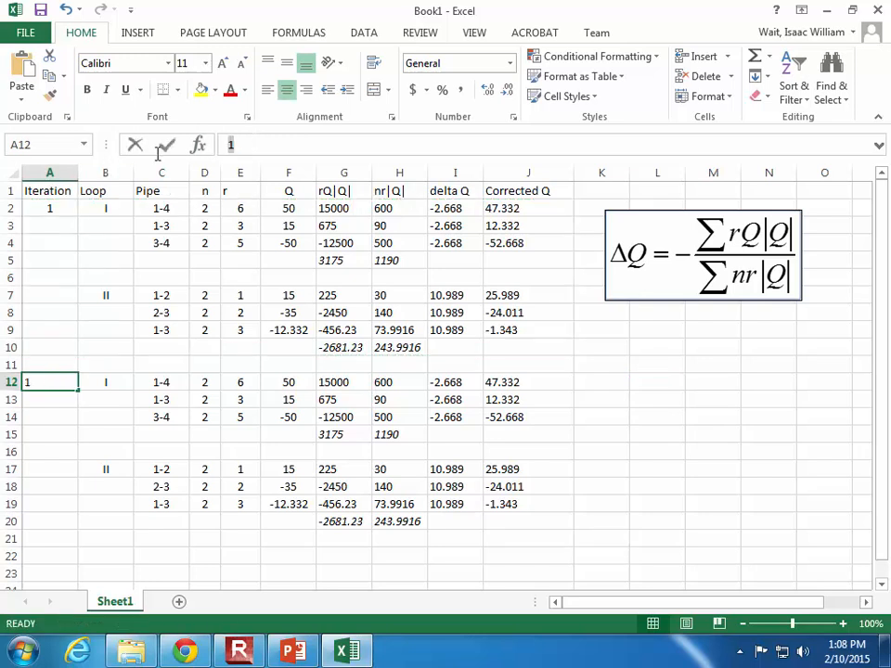
key(Return)
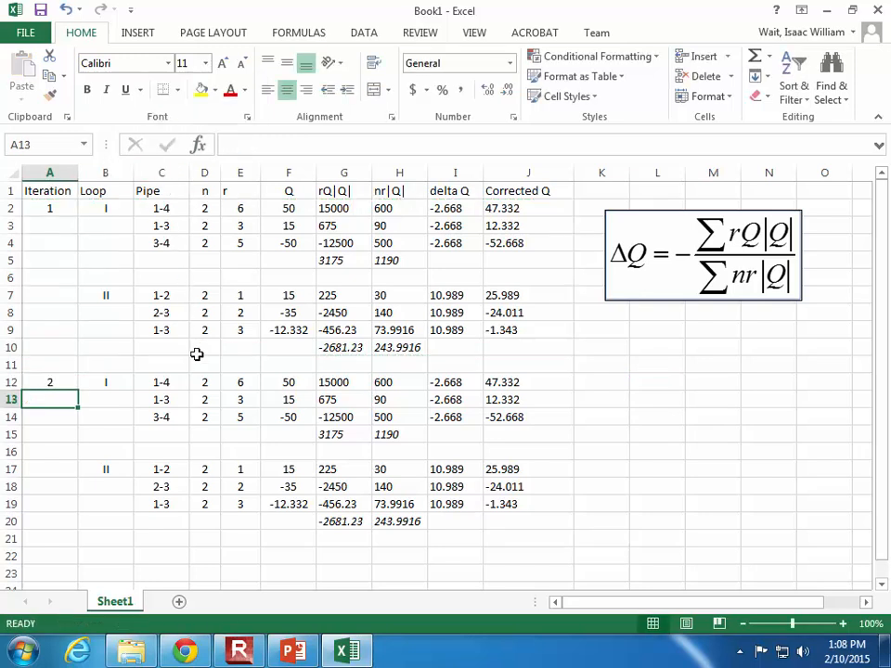
- Review the loop, pipe, n and r entries of the second iteration block in columns B to E
click(109, 390)
click(109, 469)
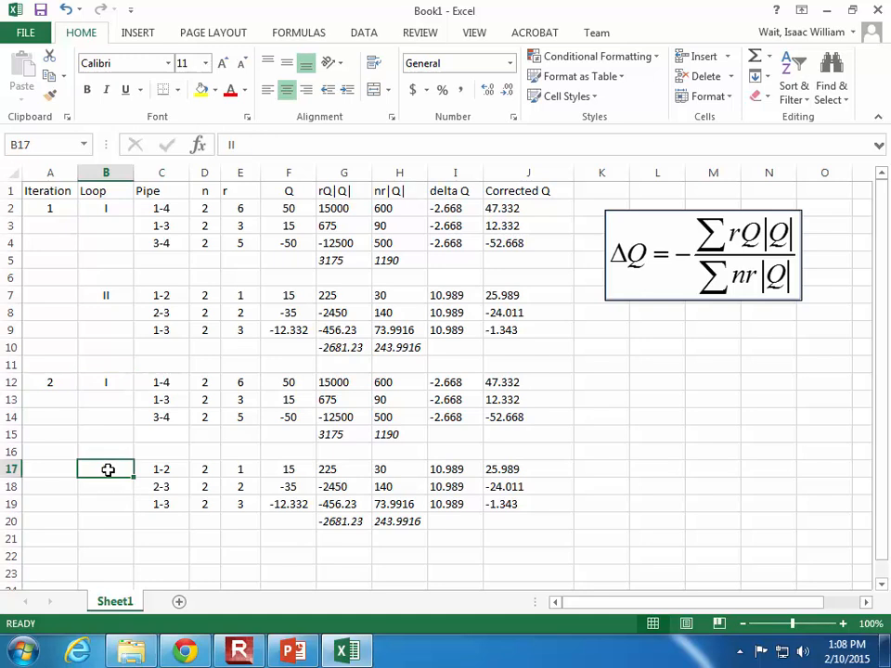
click(165, 381)
click(167, 399)
click(167, 417)
click(168, 504)
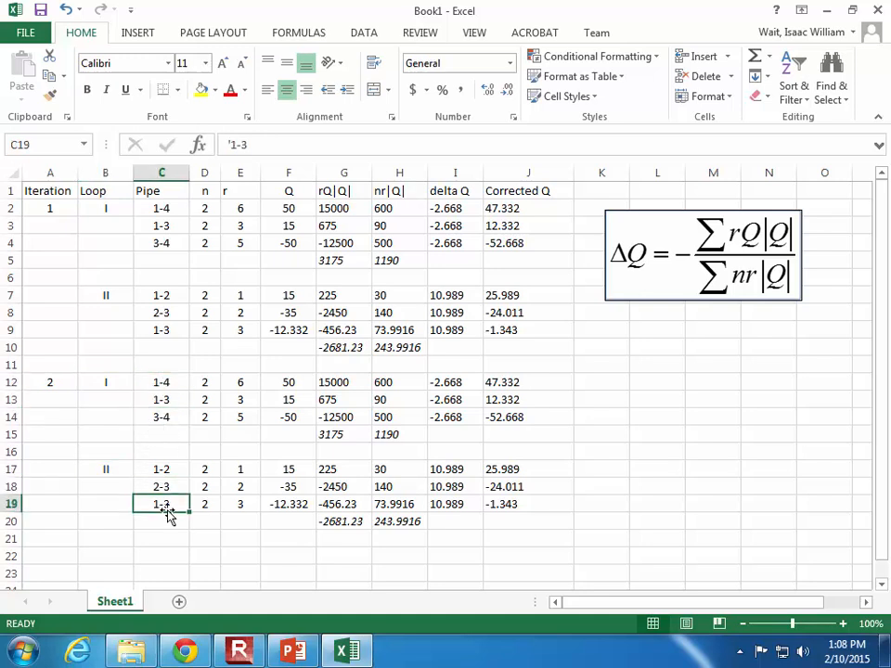
click(200, 399)
click(213, 502)
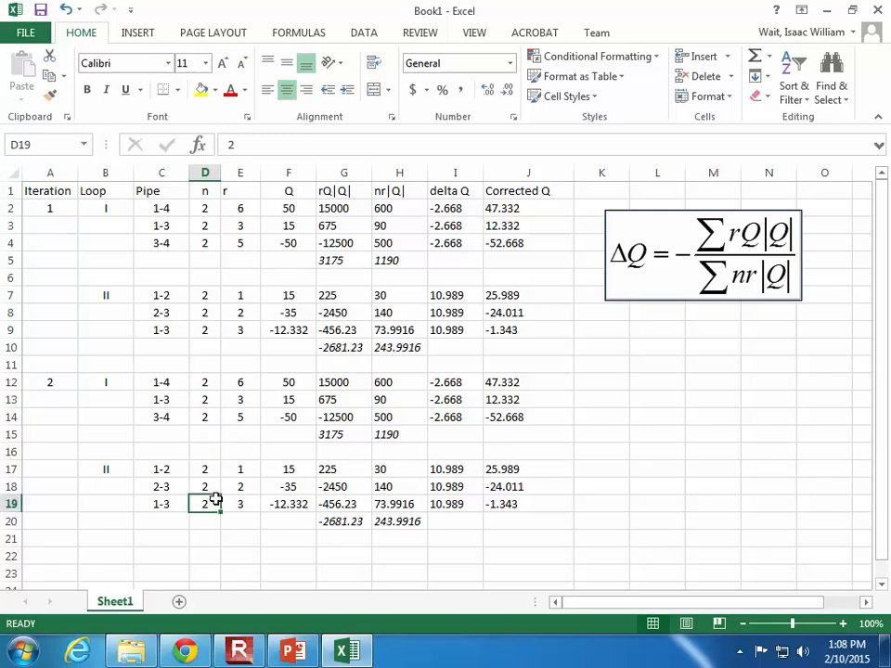
click(239, 384)
click(239, 400)
click(241, 452)
click(242, 486)
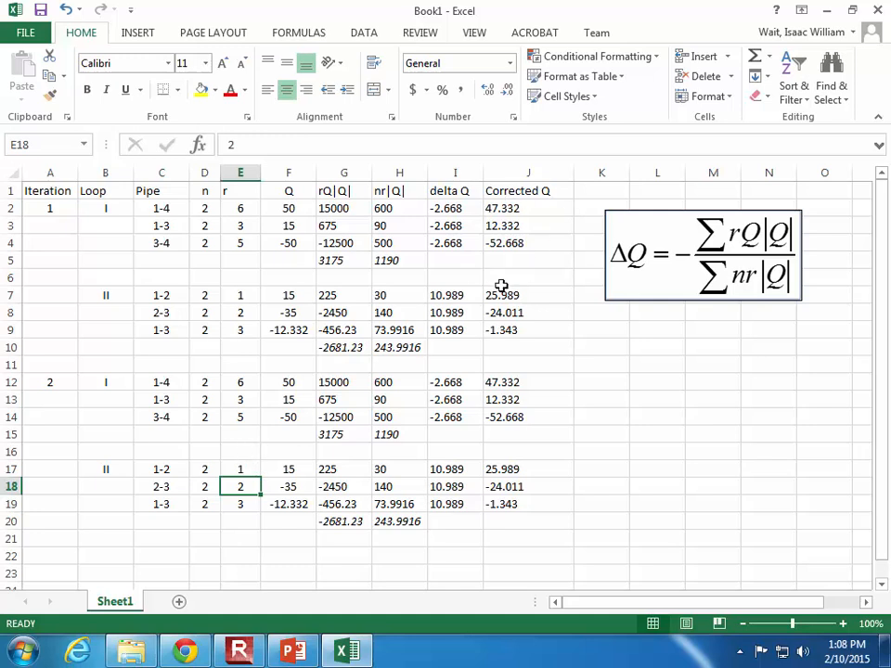
- Enter =J2 in F12 as the second iteration's Q for pipe 1-4
click(289, 385)
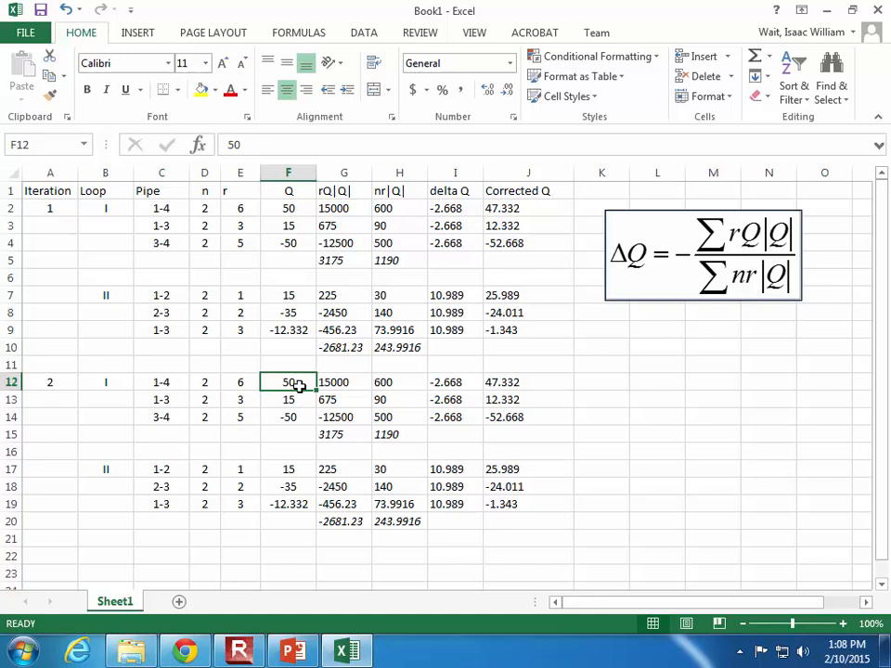
text(=)
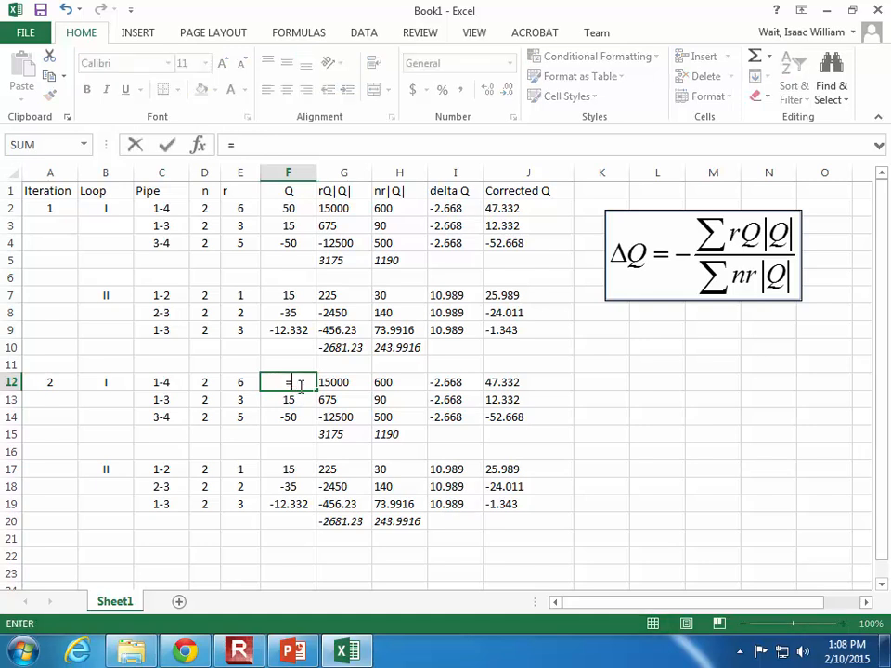
click(517, 208)
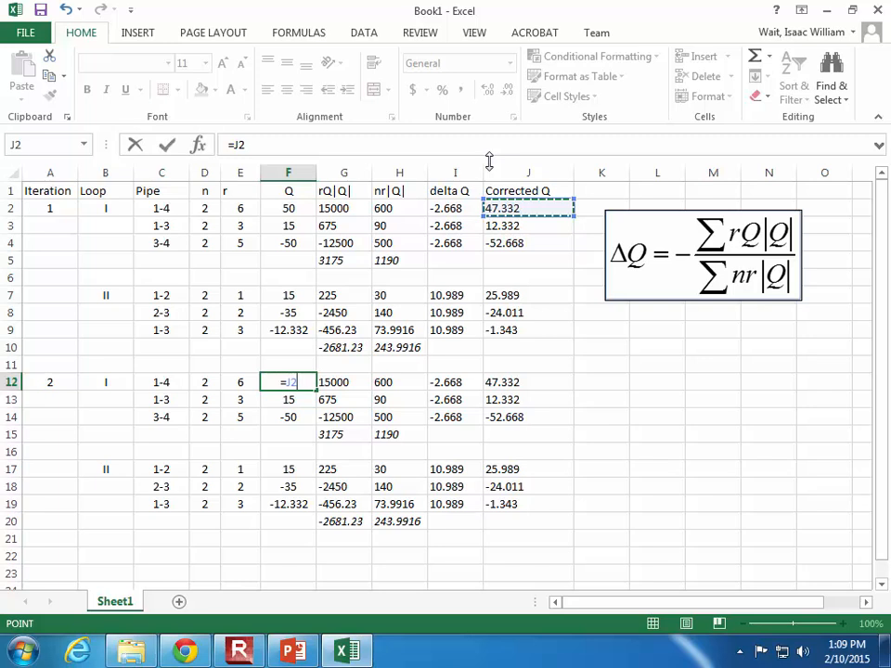
key(Return)
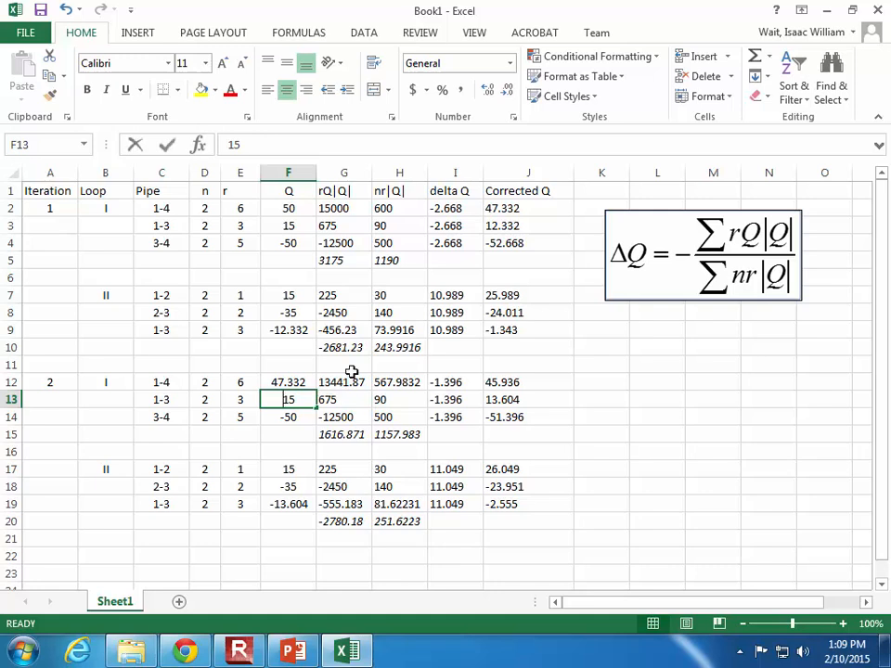
- Enter =-J9 in F13 so pipe 1-3 takes the sign-reversed corrected Q from loop II
text(=)
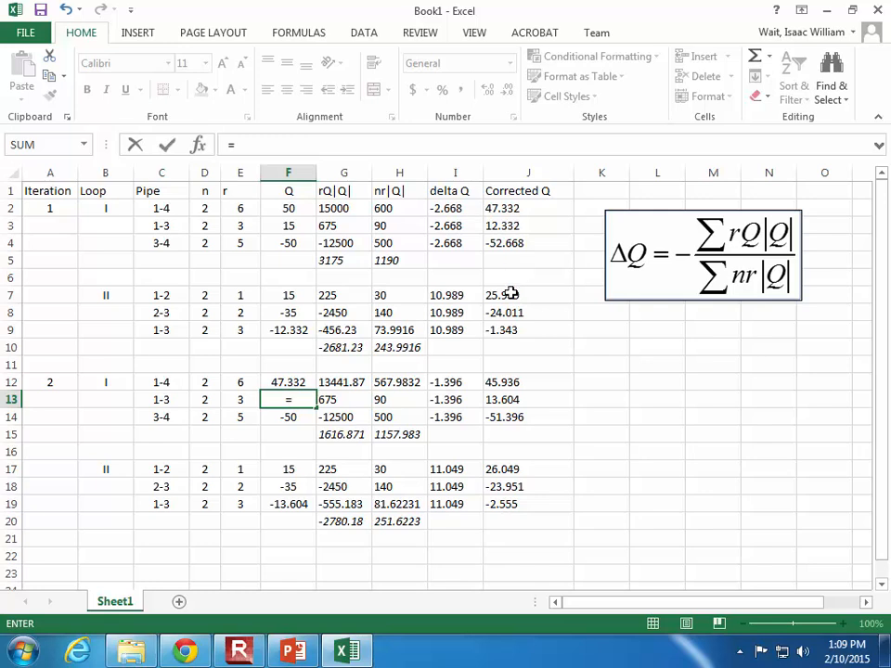
text(-)
click(511, 331)
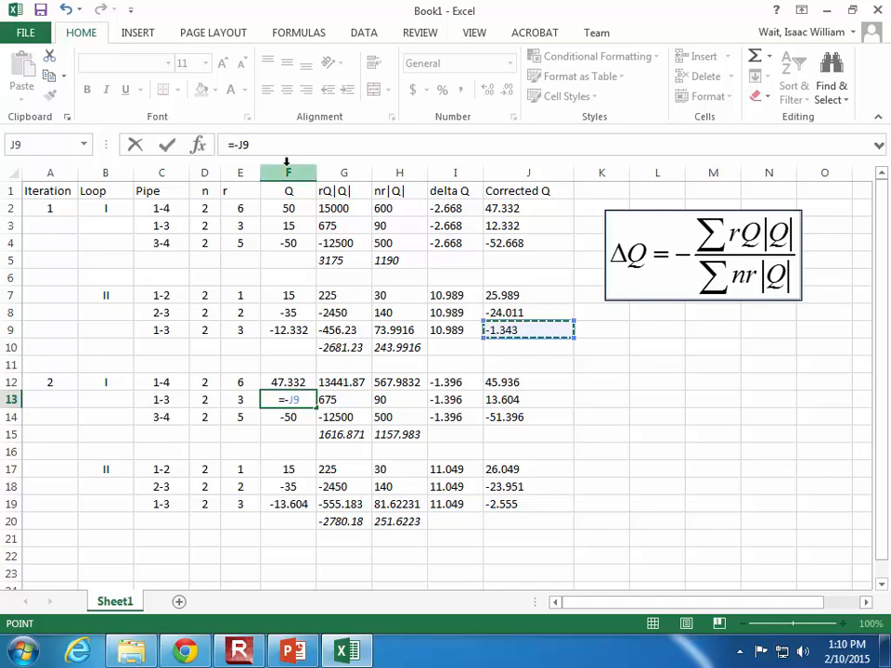
key(Return)
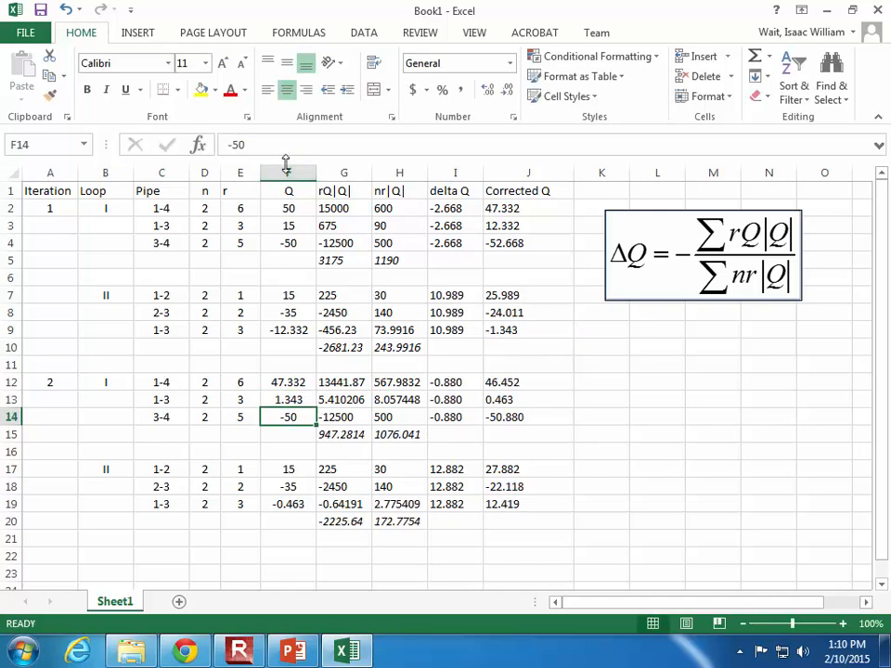
- Enter =J4 in F14 as the Q for pipe 3-4 and check loop I's delta Q in the second iteration
text(=)
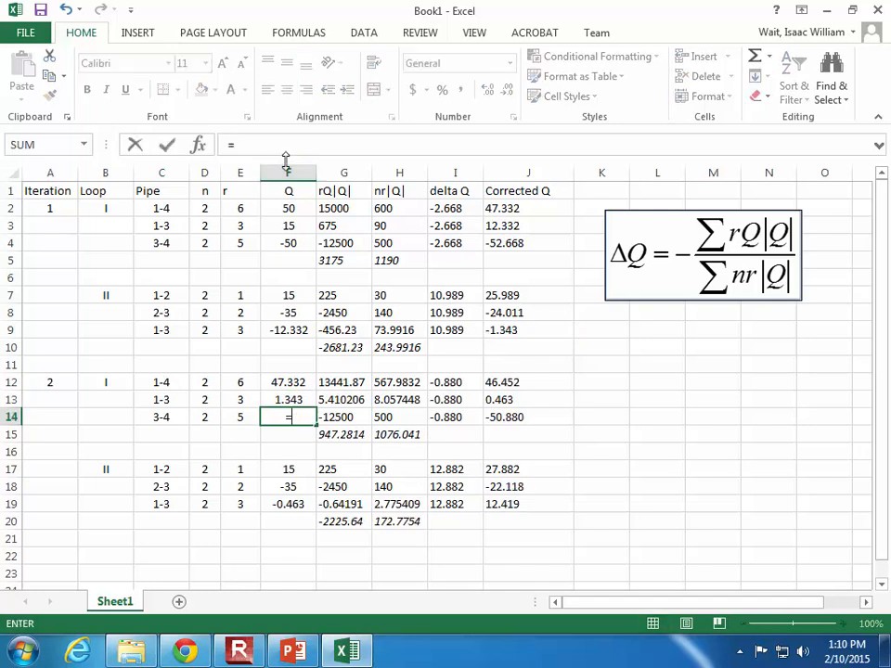
click(523, 242)
key(Return)
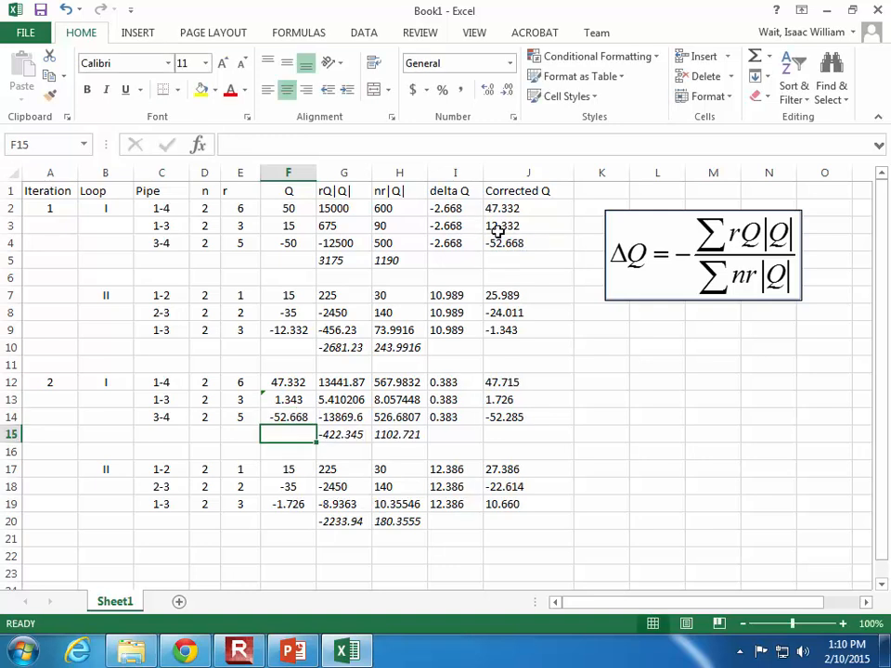
click(458, 384)
click(460, 400)
click(457, 366)
click(459, 382)
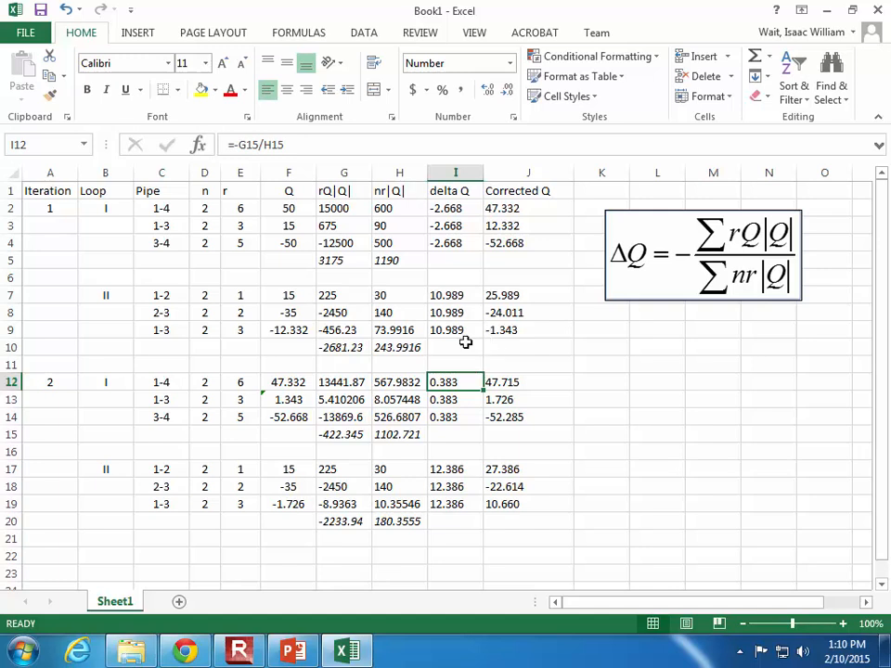
- Enter =J7 in F17 and =J8 in F18 as the second iteration's Q for pipes 1-2 and 2-3
click(290, 471)
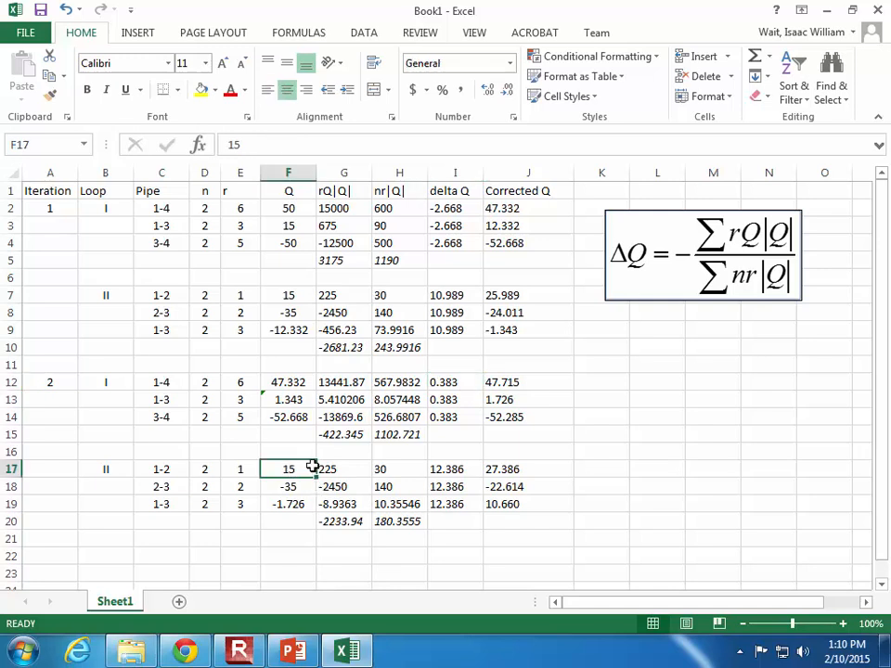
text(=)
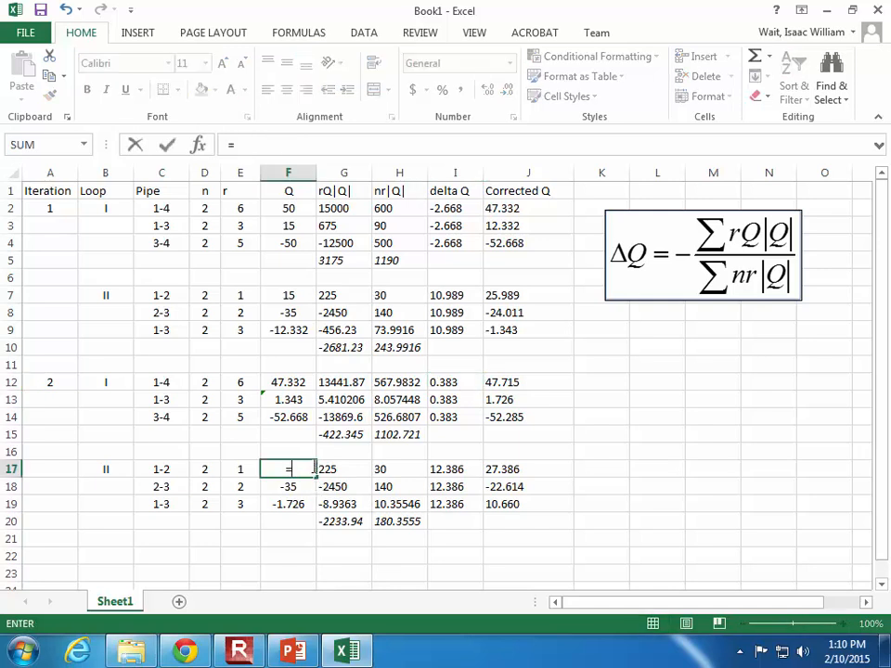
click(533, 293)
key(Return)
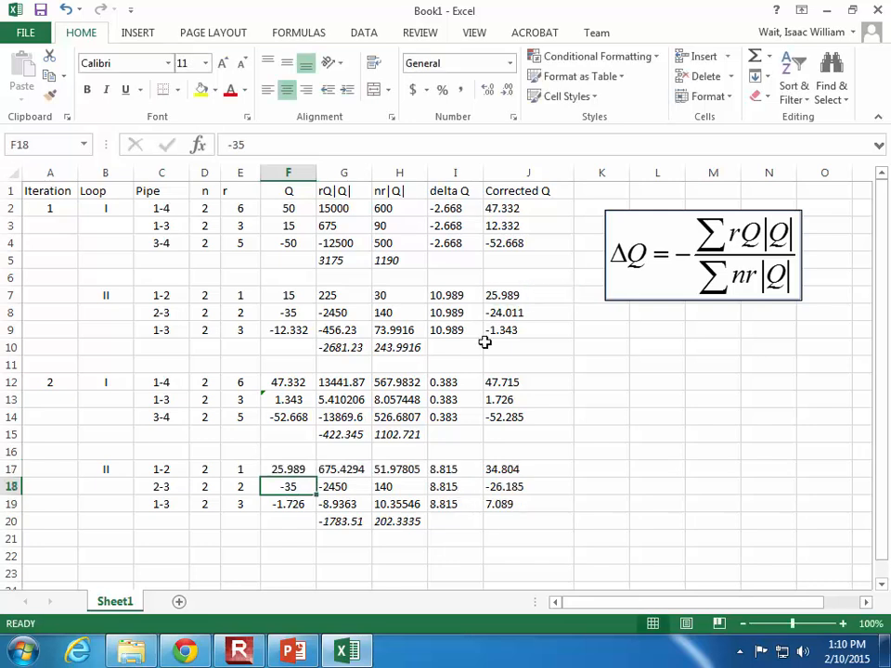
text(=)
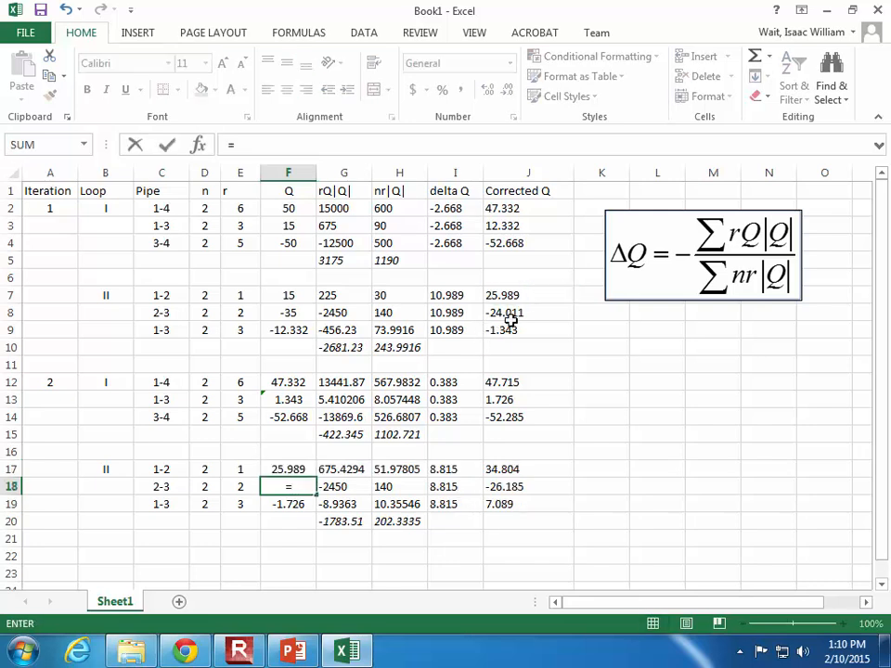
click(523, 314)
key(Return)
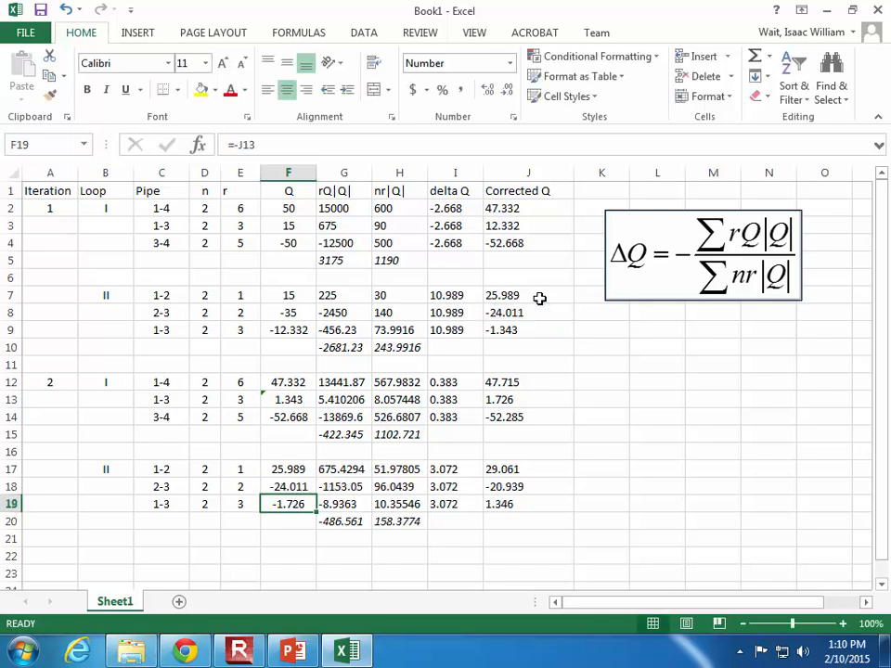
- Check the cell reference in F19 for pipe 1-3 and the loop II delta Q formula in I17
click(348, 145)
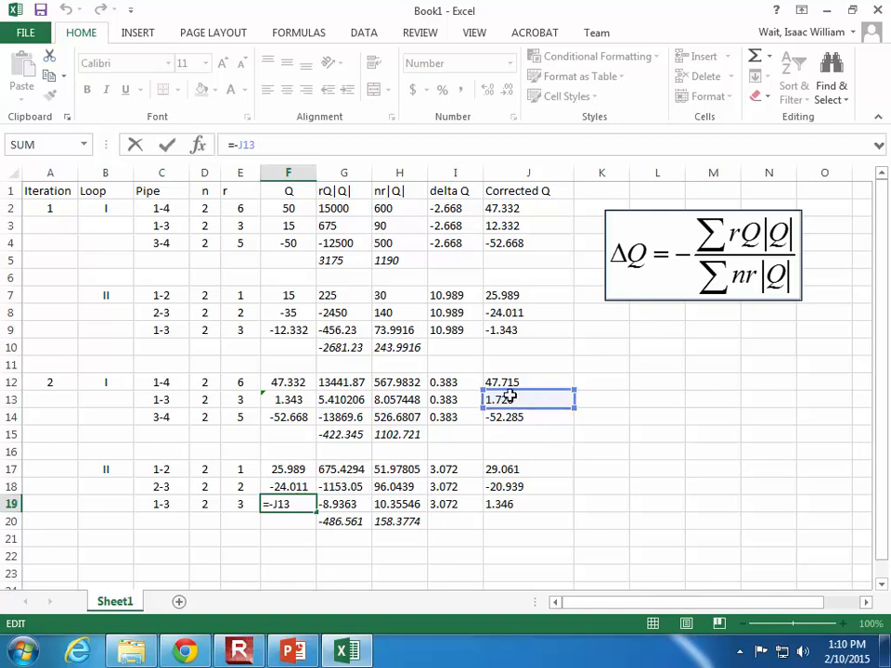
key(ctrl+Return)
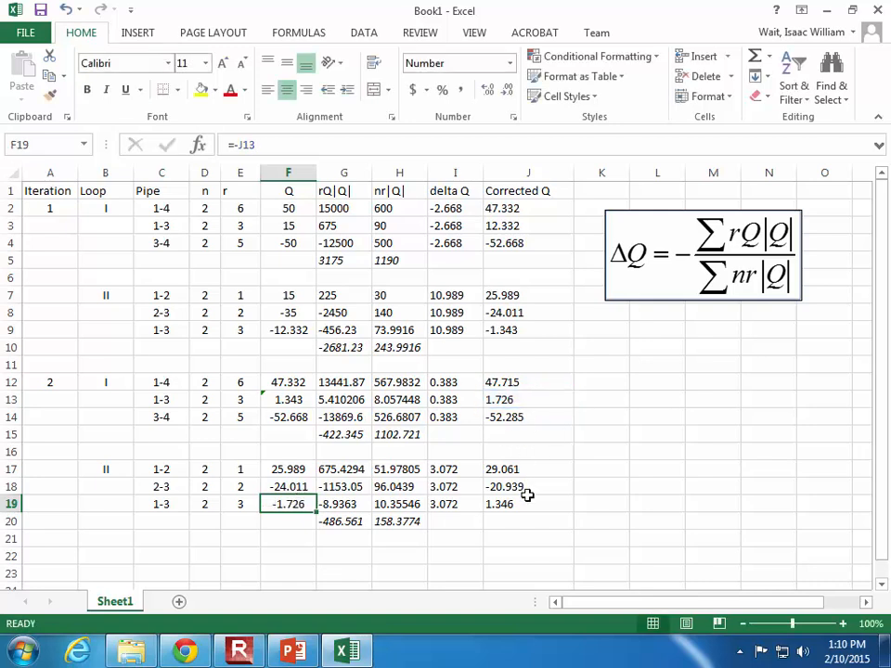
click(459, 470)
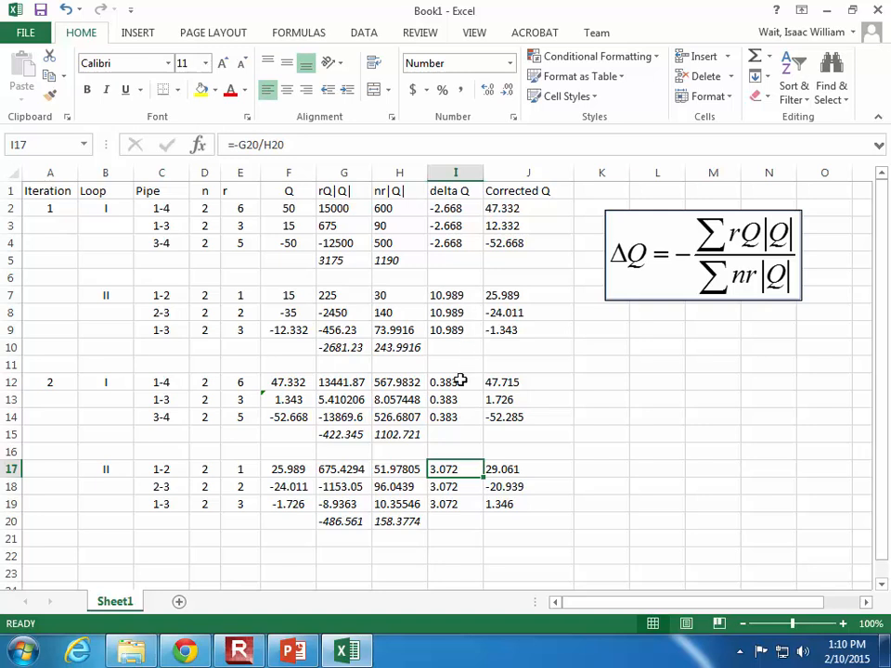
- Copy the iteration 2 block A12:J20 and paste it at A22 as the next iteration
click(458, 485)
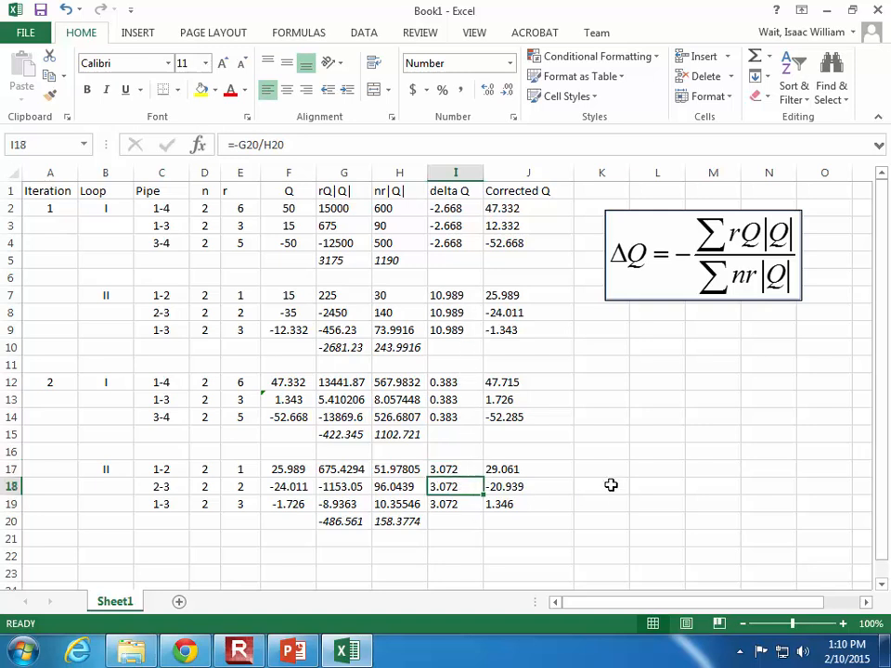
drag(46, 381, 543, 526)
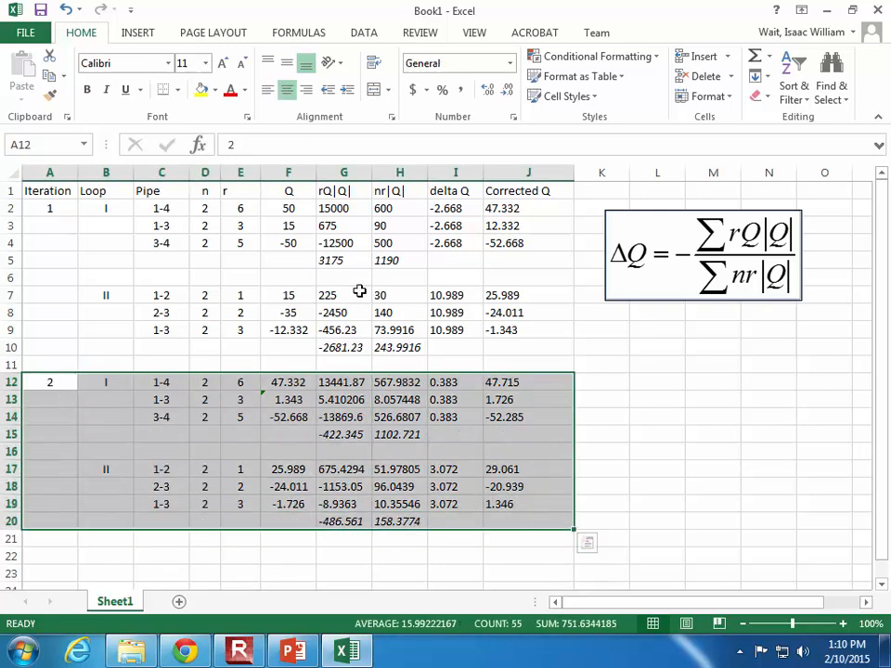
click(51, 81)
click(45, 556)
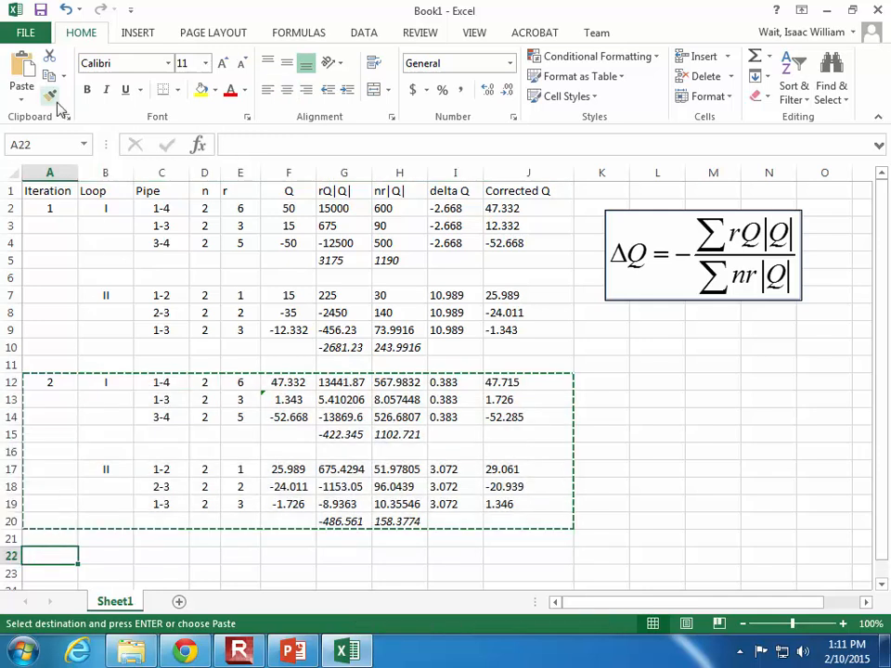
click(24, 69)
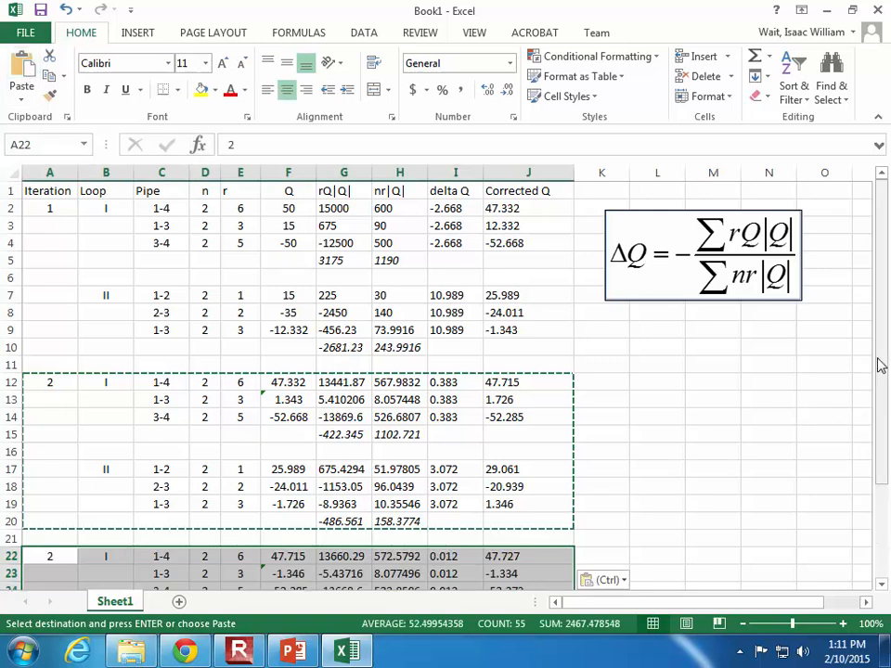
- Set the iteration number in A22 to 3
drag(881, 365, 881, 390)
click(64, 485)
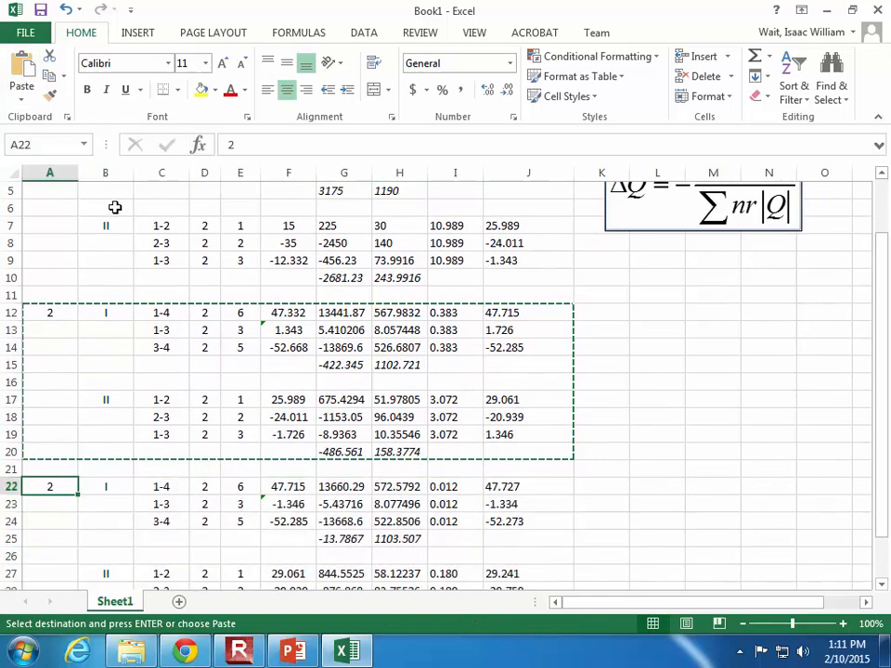
key(F2)
key(BackSpace)
text(3)
key(Return)
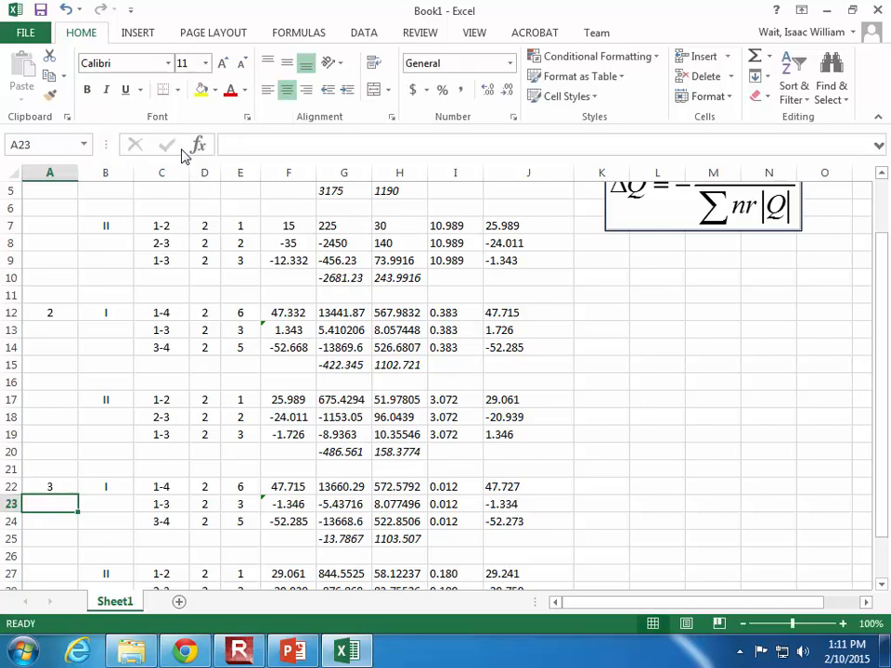
- Check the cell references in F22 and F27 that feed corrected Q values into the third iteration
click(286, 486)
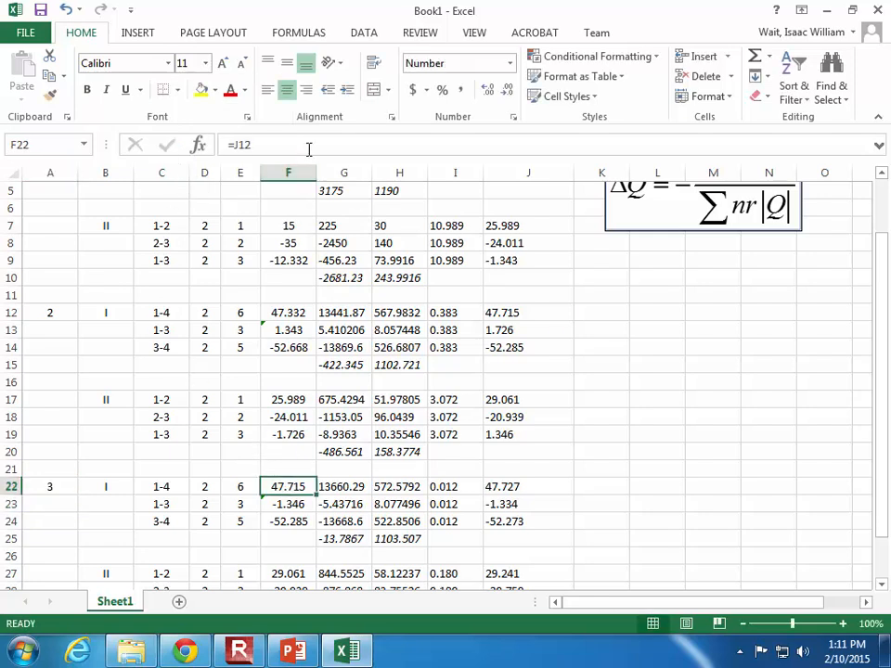
click(310, 146)
key(Escape)
click(302, 574)
click(350, 146)
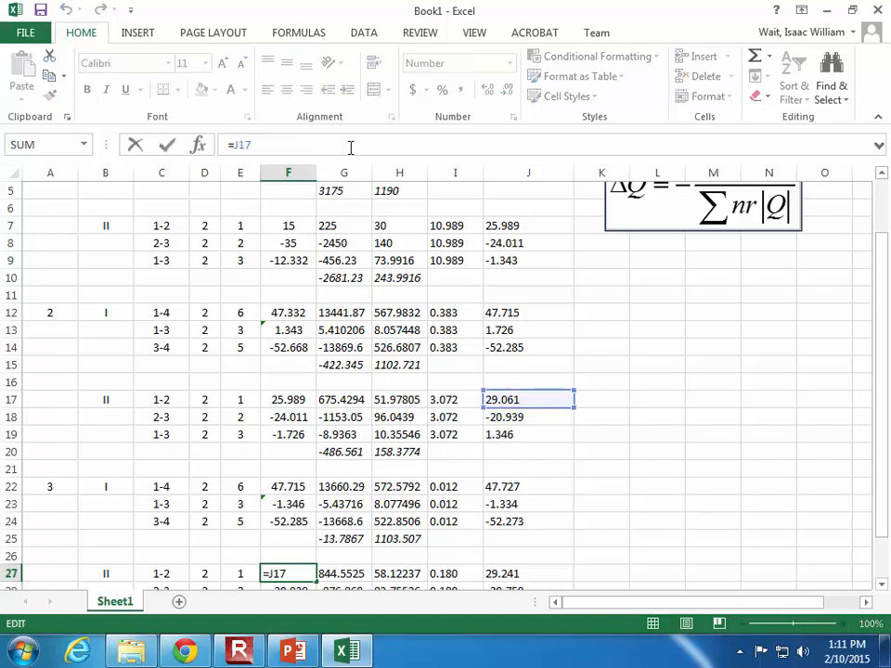
key(Escape)
scroll(753, 483, down, 1)
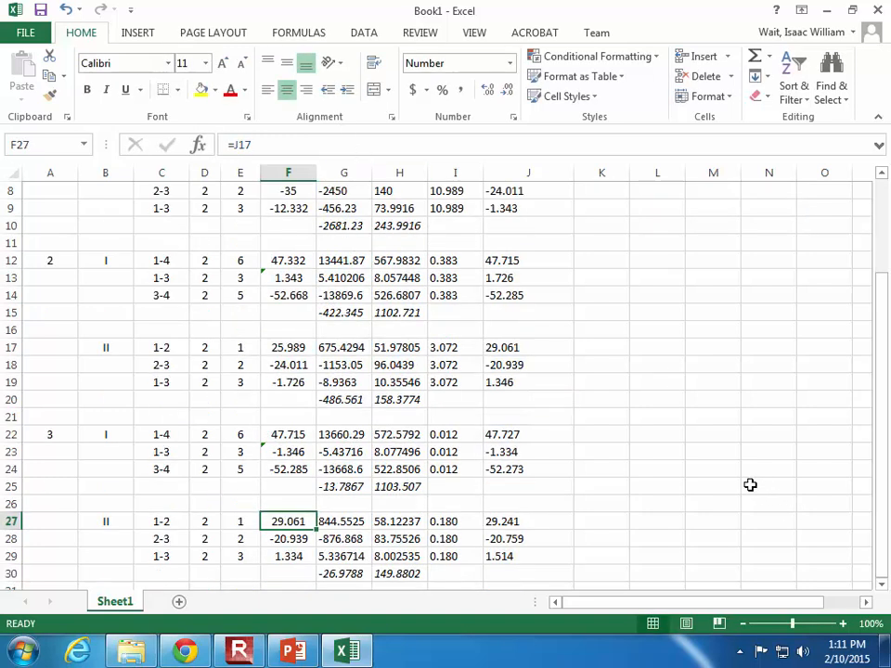
scroll(514, 417, up, 3)
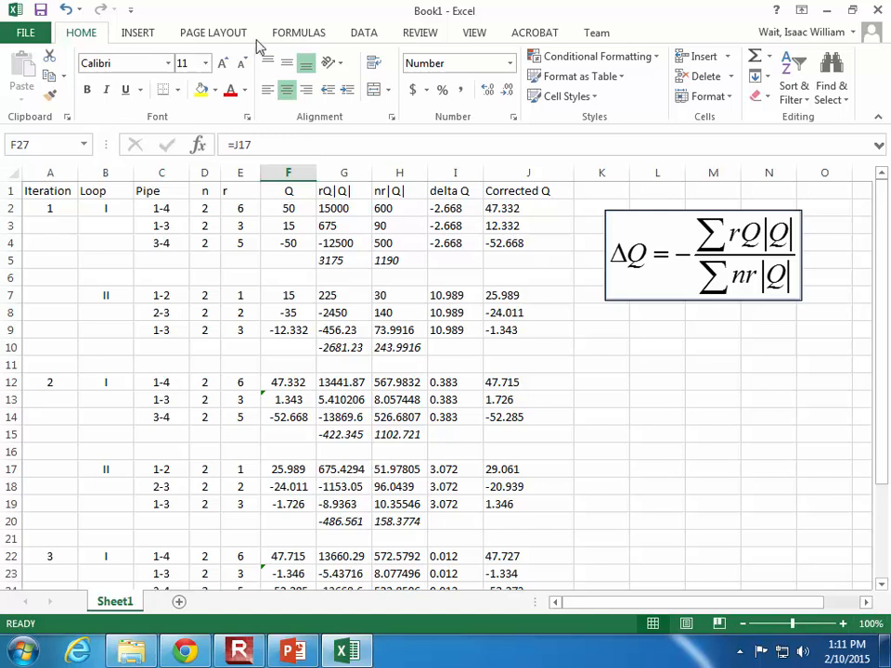
- Split the worksheet into upper and lower panes, removing the vertical divider
click(476, 34)
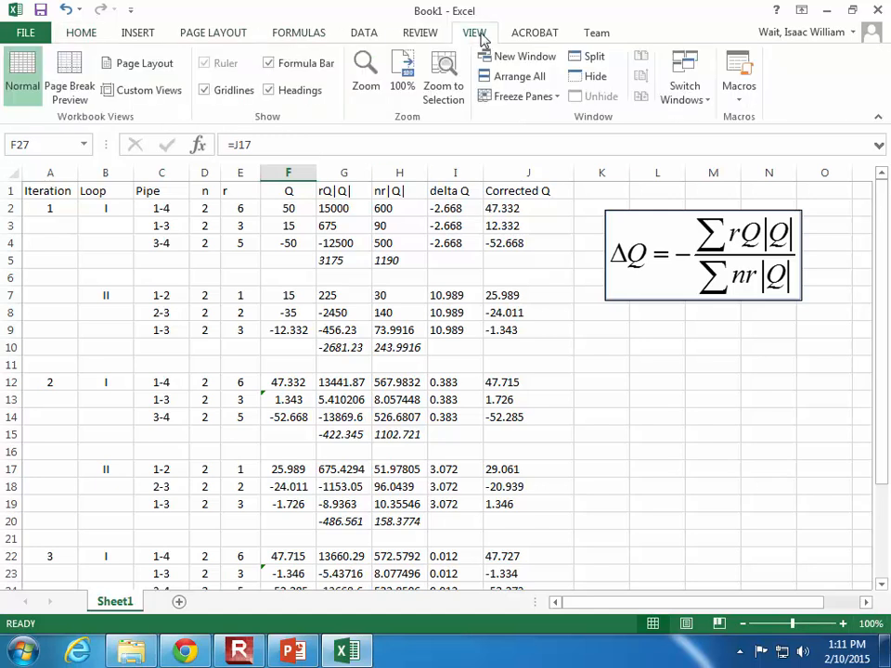
click(591, 57)
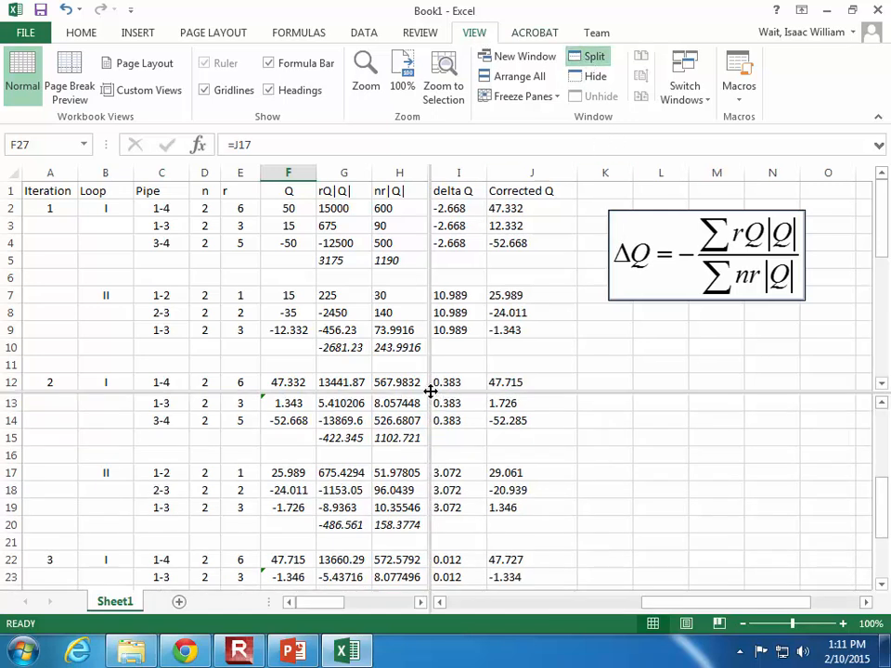
drag(430, 388, 877, 390)
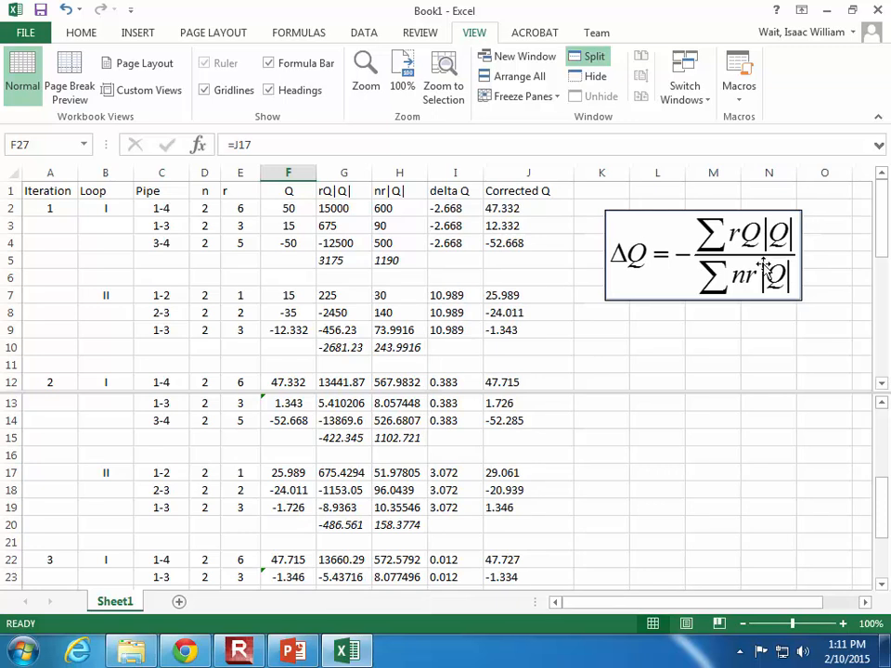
- Delete the delta Q equation picture and raise the horizontal split to just below row 2
click(739, 250)
key(Delete)
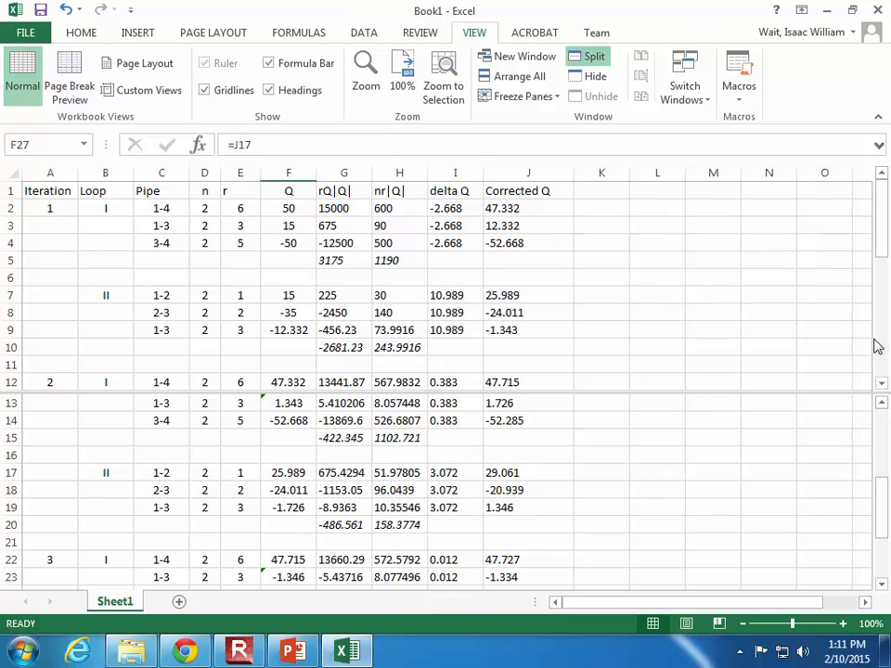
drag(882, 227, 882, 227)
drag(817, 391, 807, 219)
drag(884, 352, 877, 420)
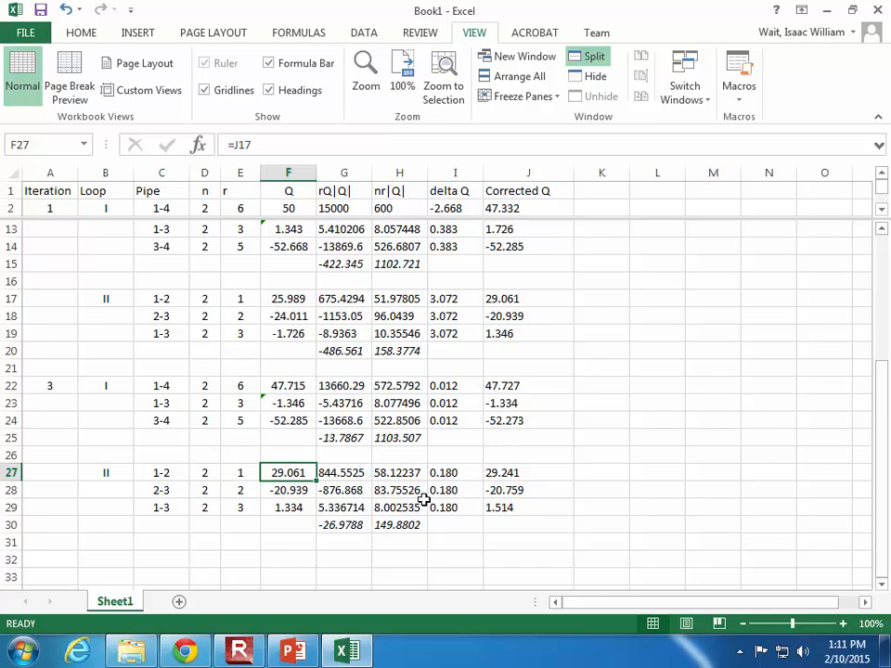
- Compare loop I's delta Q across the three iterations in I2, I12 and I22
click(454, 383)
scroll(459, 390, up, 4)
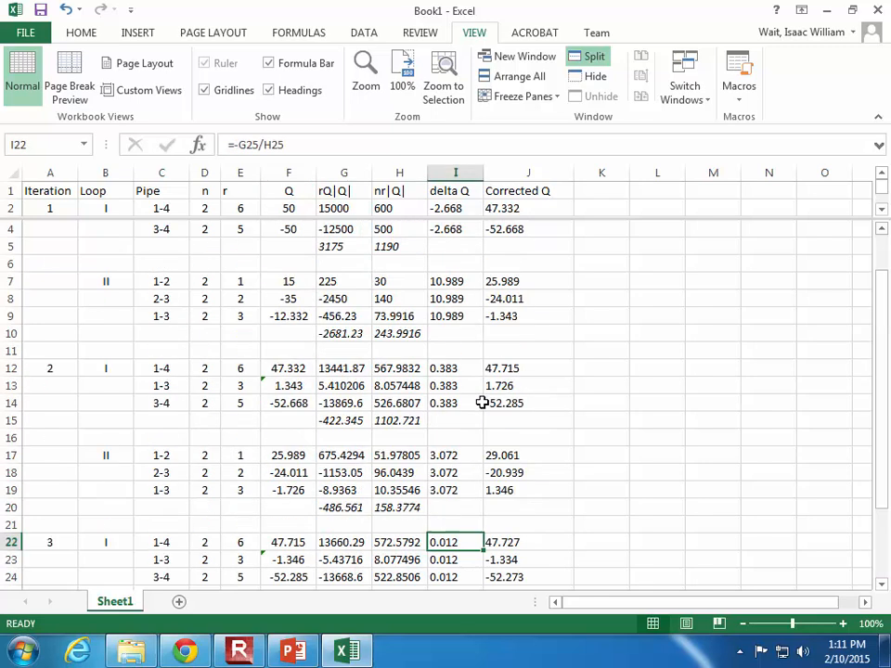
click(454, 246)
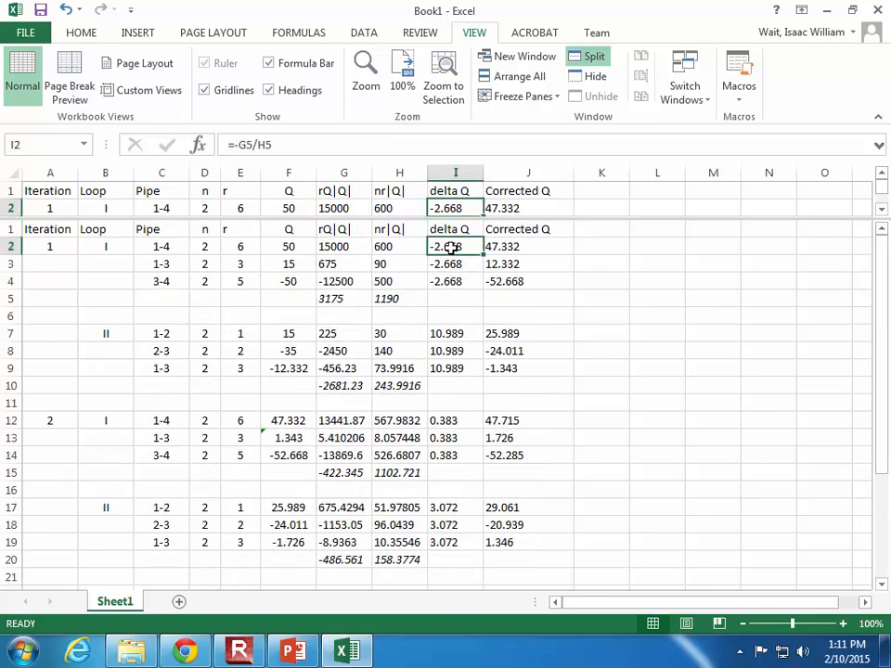
scroll(458, 357, down, 1)
click(454, 370)
scroll(547, 474, down, 3)
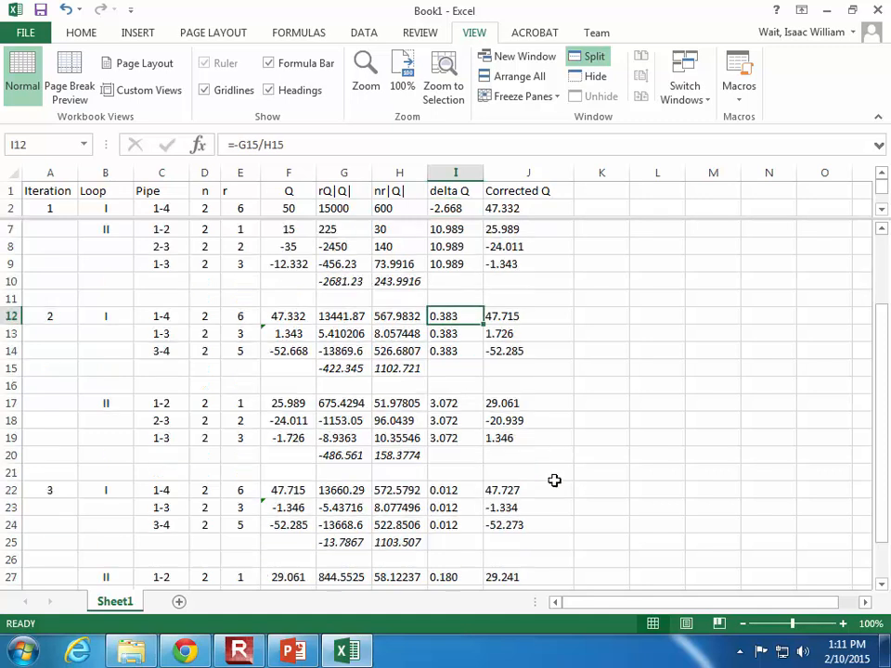
click(452, 384)
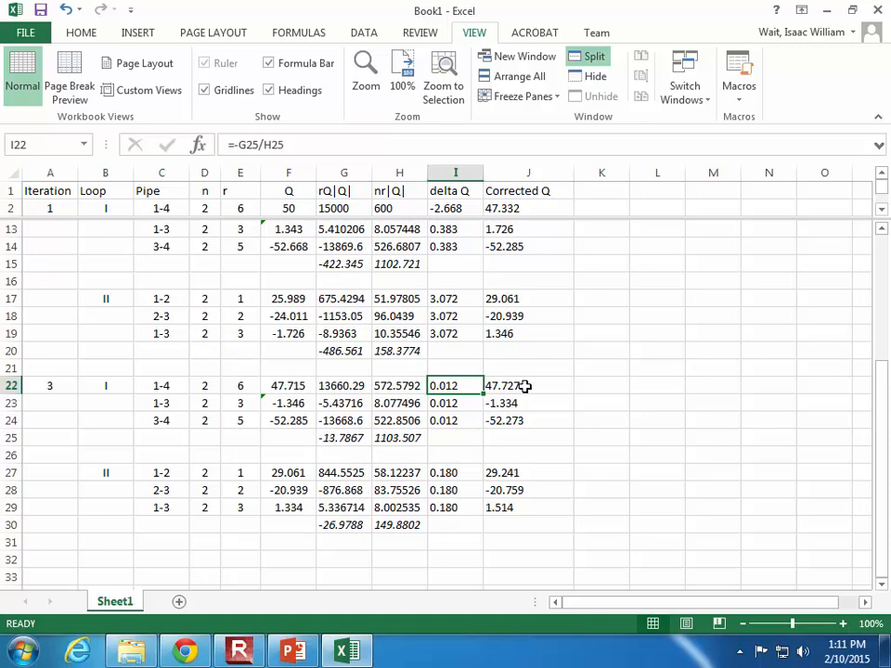
- Compare the corrected Q of pipe 1-4 between iterations 2 and 3 in J12 and J22
scroll(525, 383, up, 3)
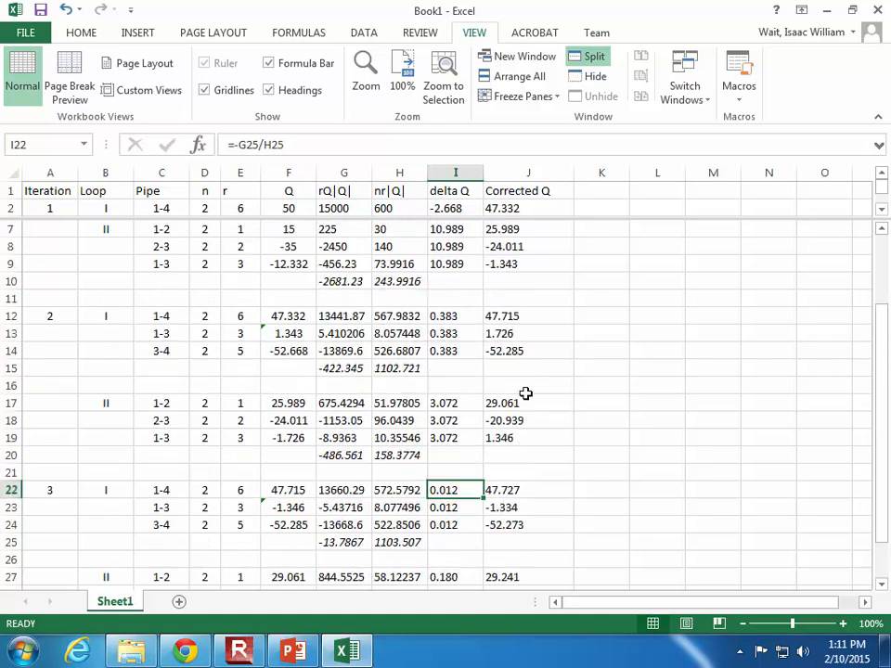
click(521, 371)
scroll(560, 416, down, 2)
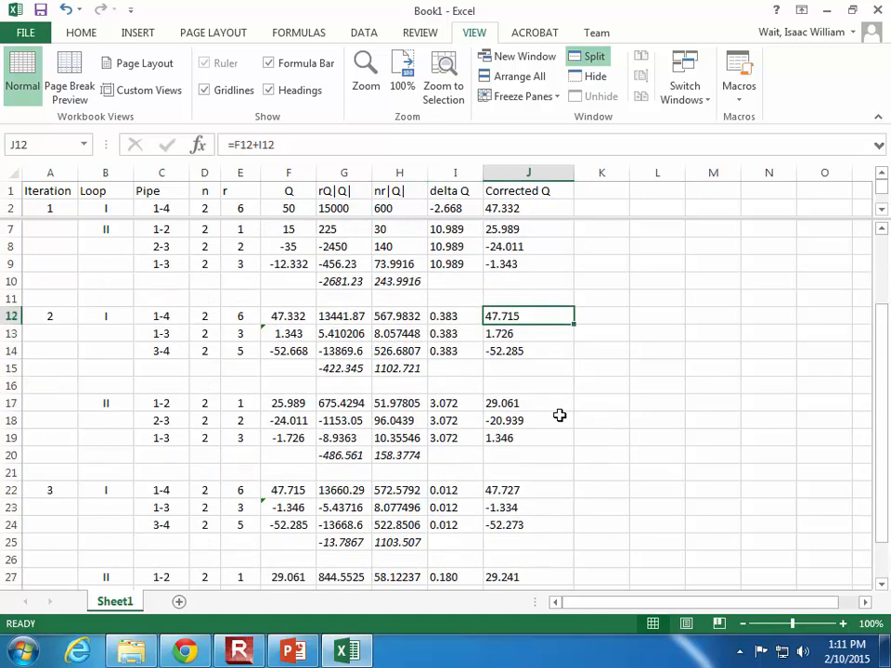
click(533, 453)
click(533, 442)
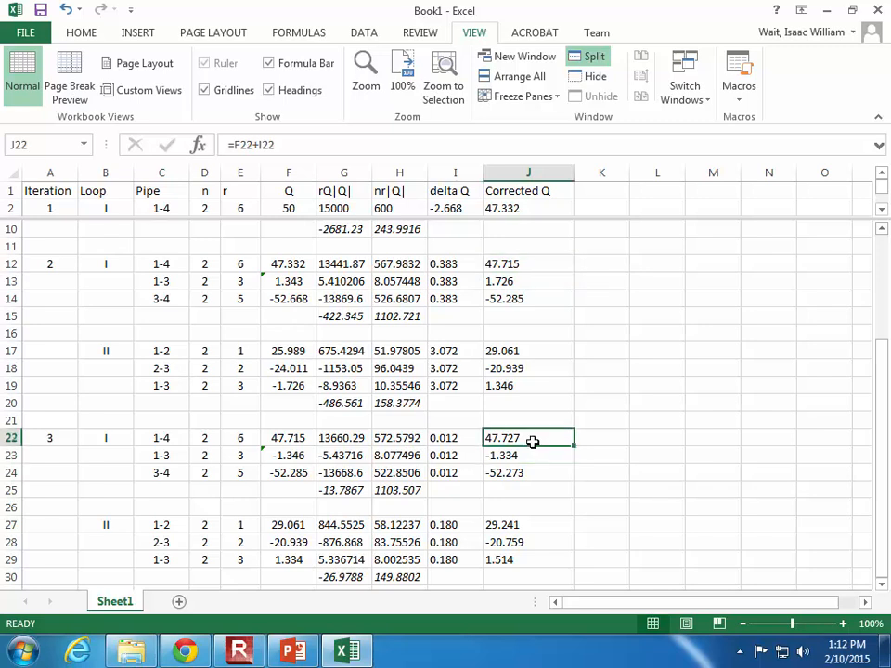
- Compare the corrected Q of pipe 1-3 across both loops of iterations 2 and 3 in J13, J19, J23 and J29
click(532, 287)
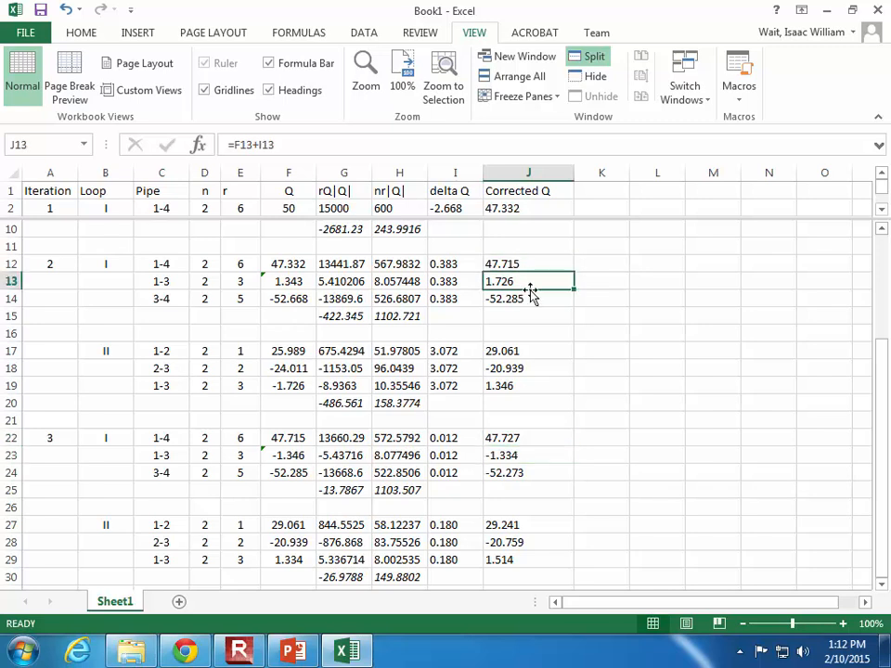
click(536, 386)
click(542, 459)
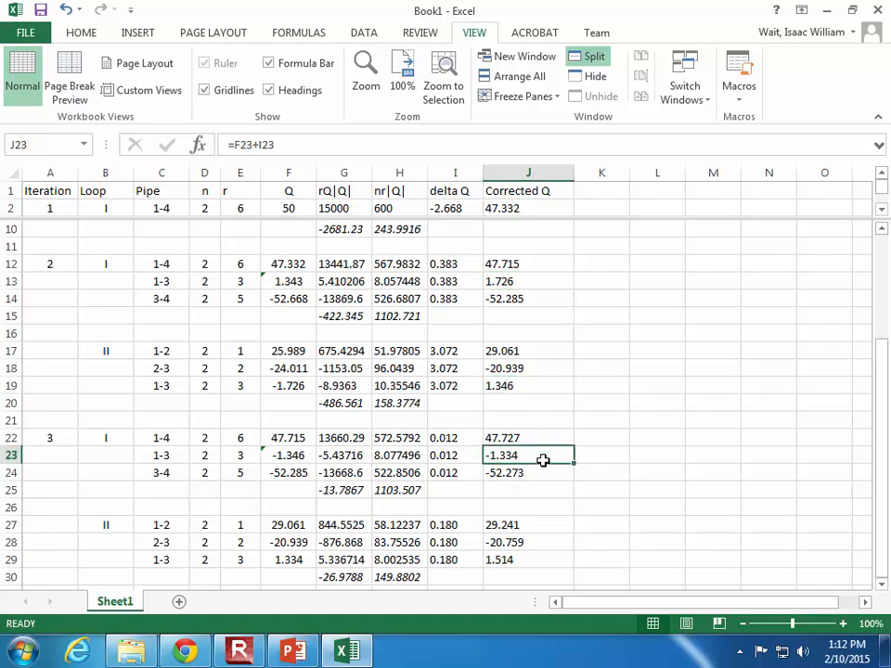
click(540, 559)
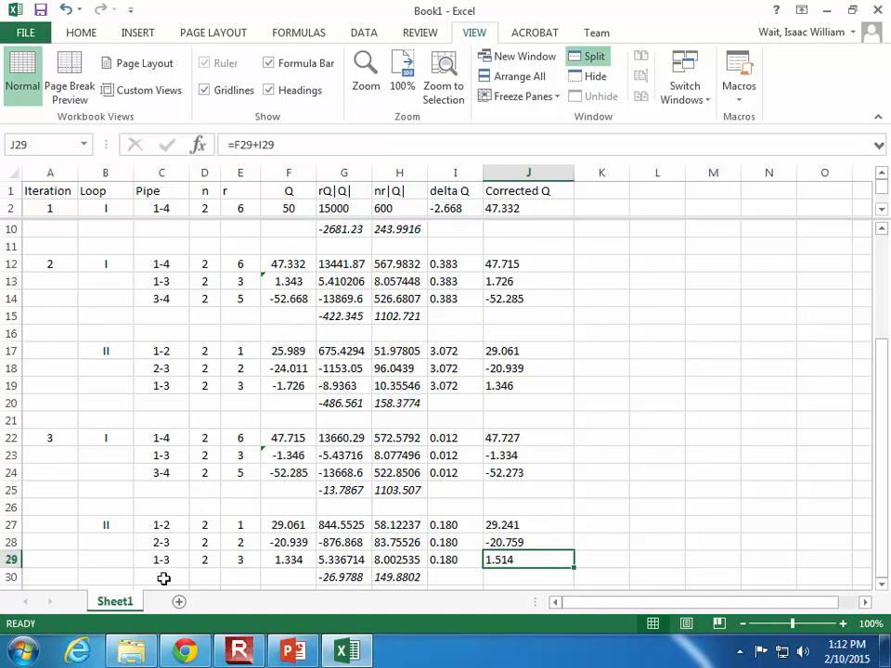
- Copy the iteration 3 block A22:J30 and paste it at A32
scroll(166, 586, down, 1)
drag(52, 385, 501, 527)
key(ctrl+c)
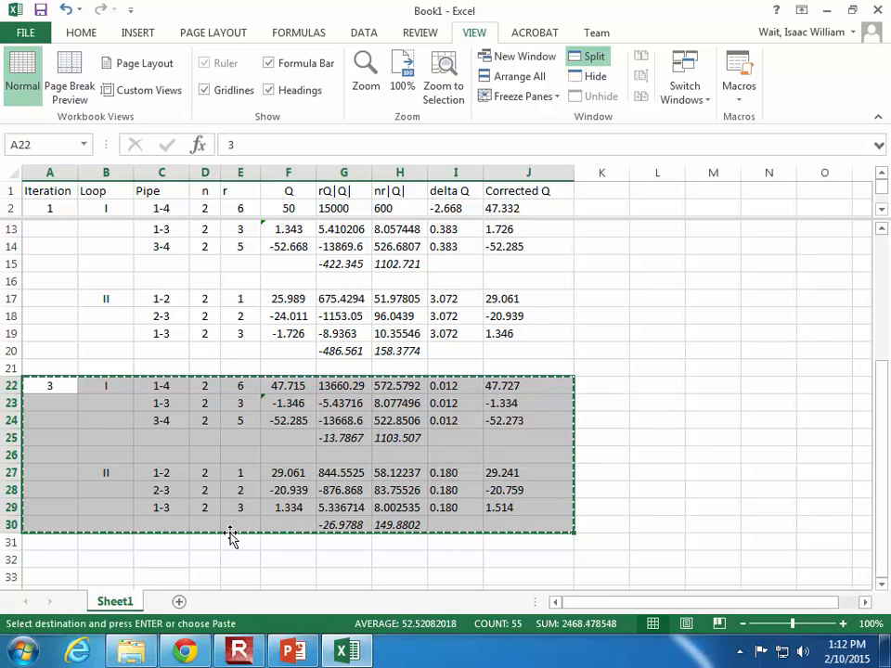
click(66, 560)
key(ctrl+v)
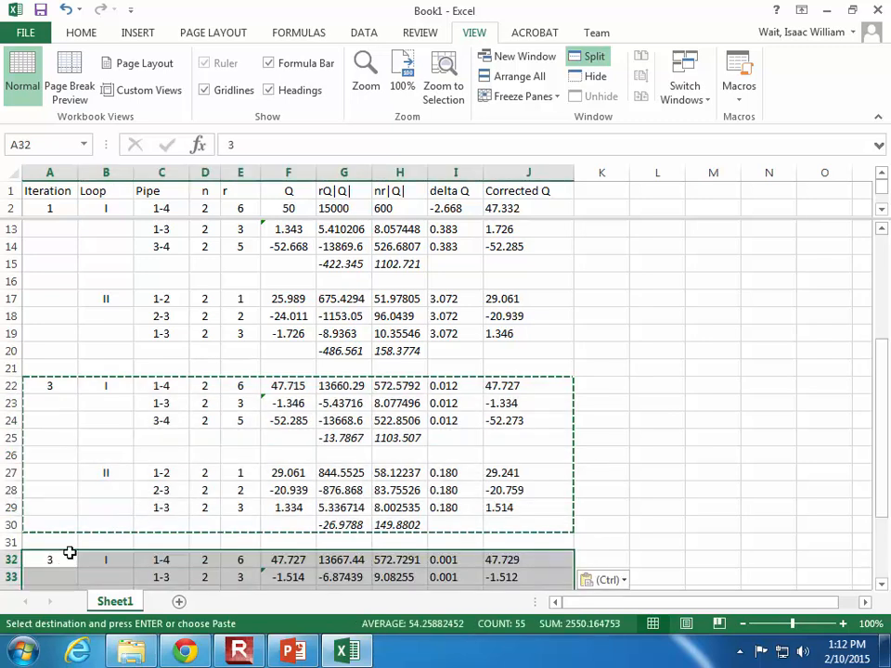
- Set the iteration number in A32 to 4
double_click(243, 145)
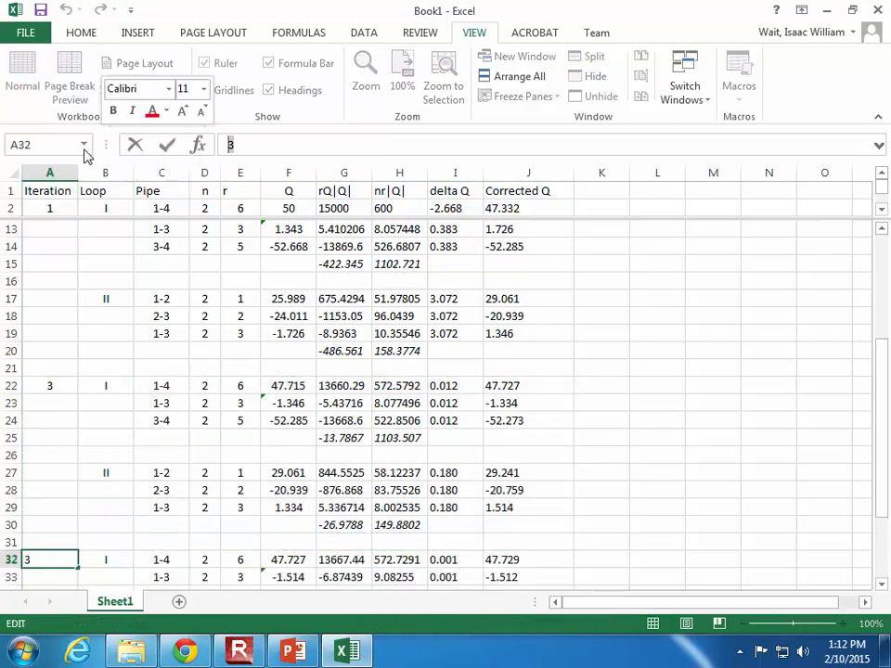
text(4)
key(Return)
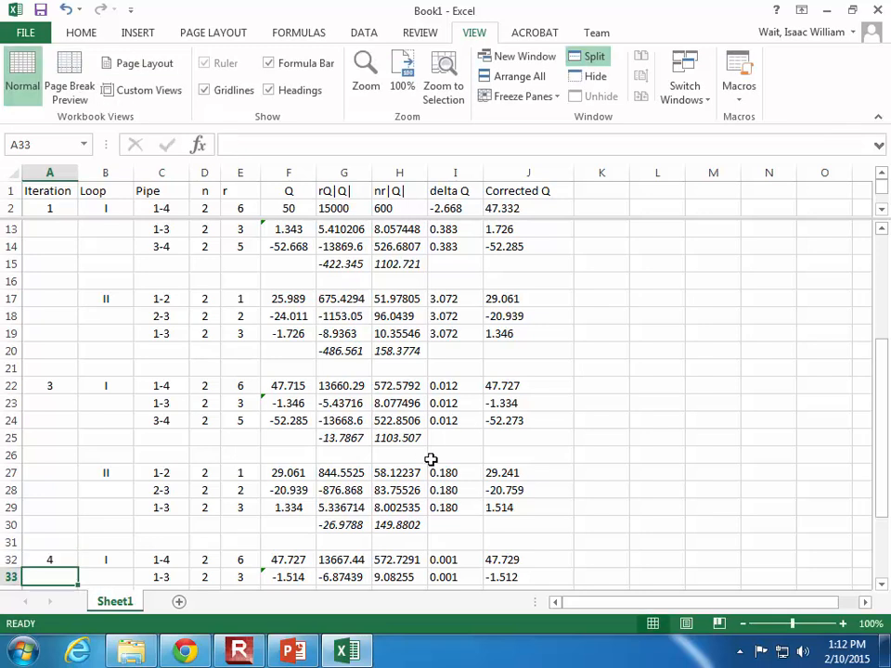
- Examine the delta Q values of loops I and II in the fourth iteration
scroll(459, 477, down, 2)
scroll(485, 479, down, 1)
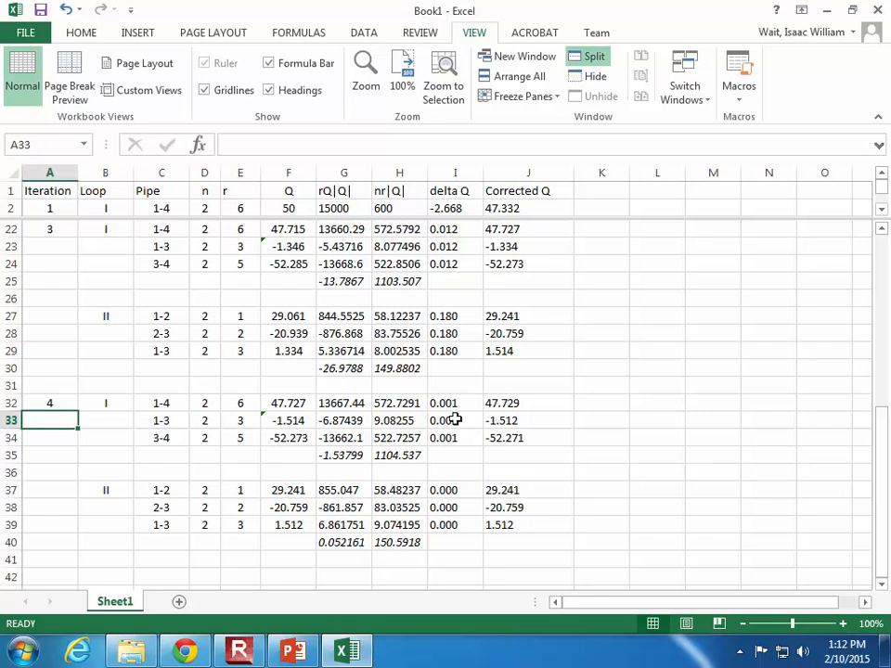
click(453, 405)
click(448, 510)
click(463, 422)
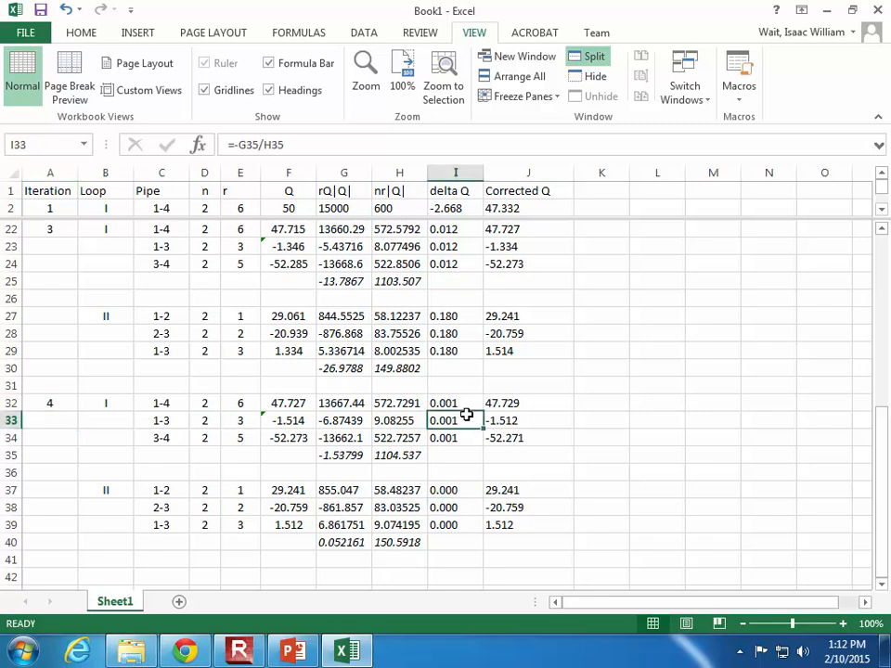
- Compare pipe 1-3's corrected Q between loops I and II of the fourth iteration in J33 and J39
click(518, 525)
click(508, 421)
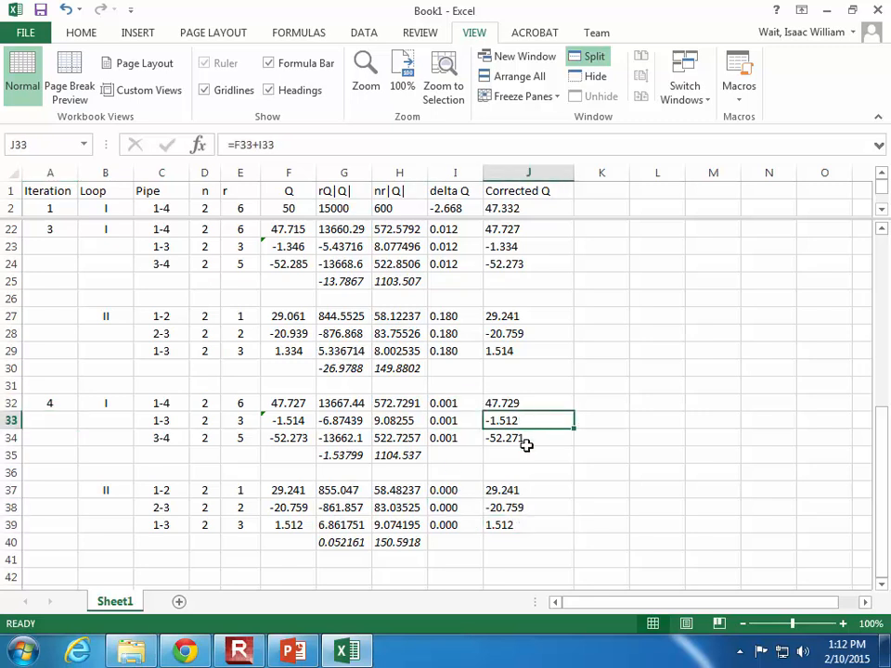
click(536, 524)
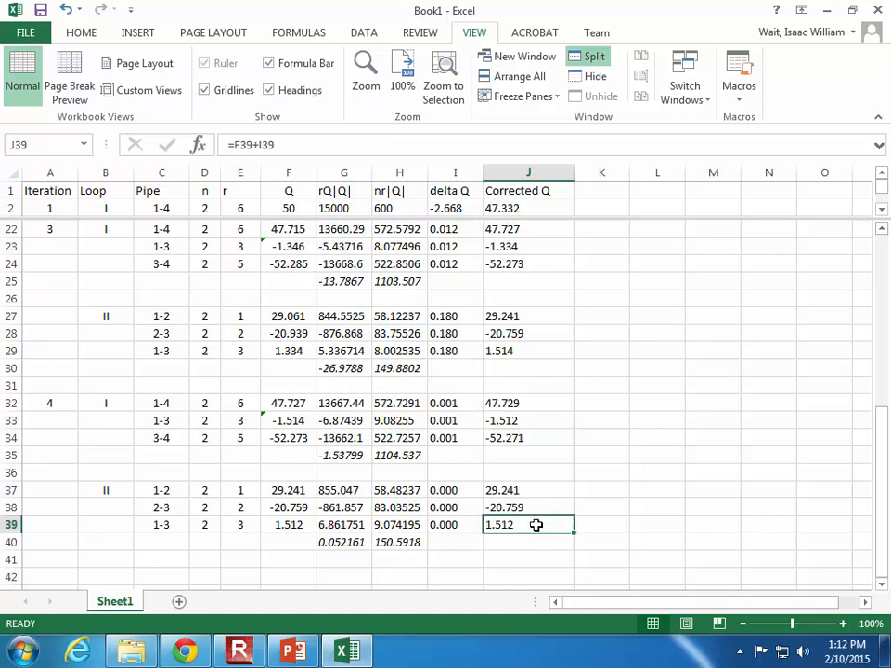
click(537, 420)
click(536, 526)
click(537, 419)
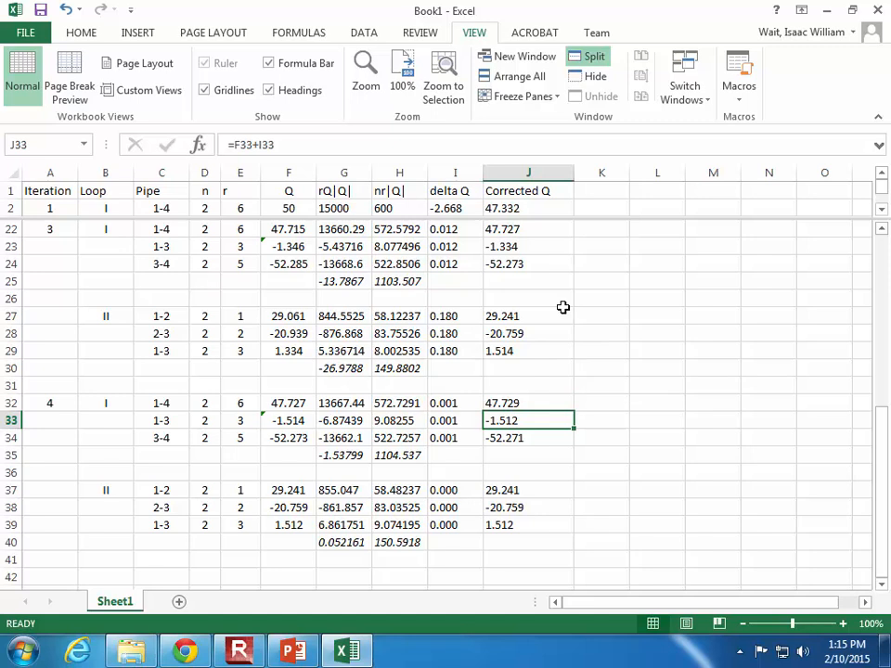
- Switch to the PowerPoint presentation showing the Hardy-Cross Procedure slide
click(286, 652)
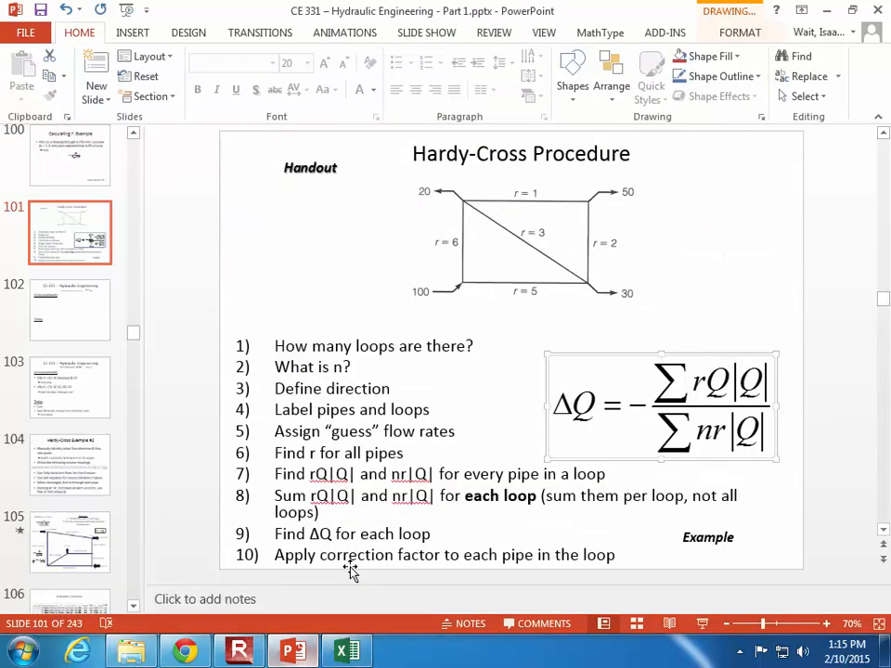
click(253, 651)
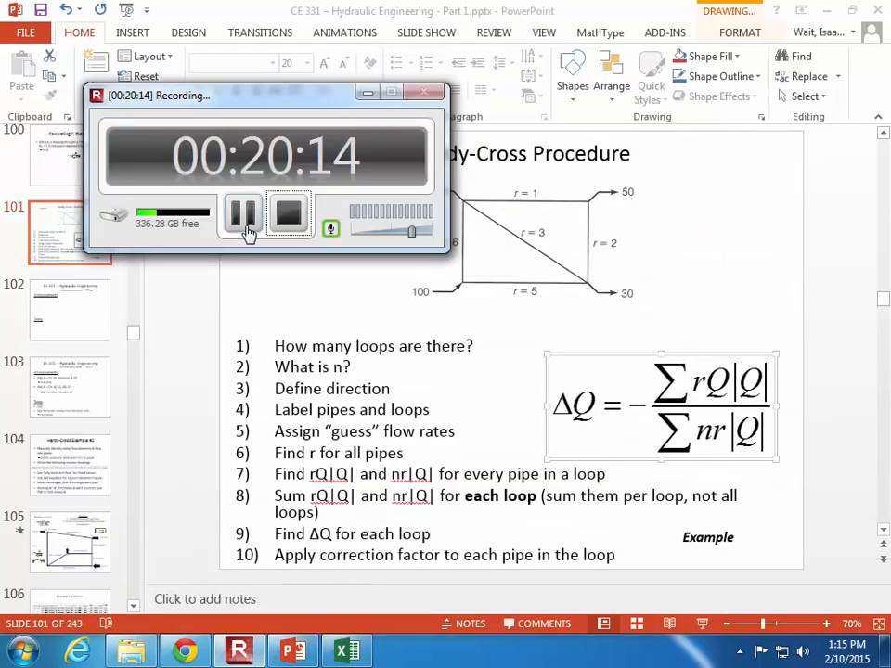
click(246, 223)
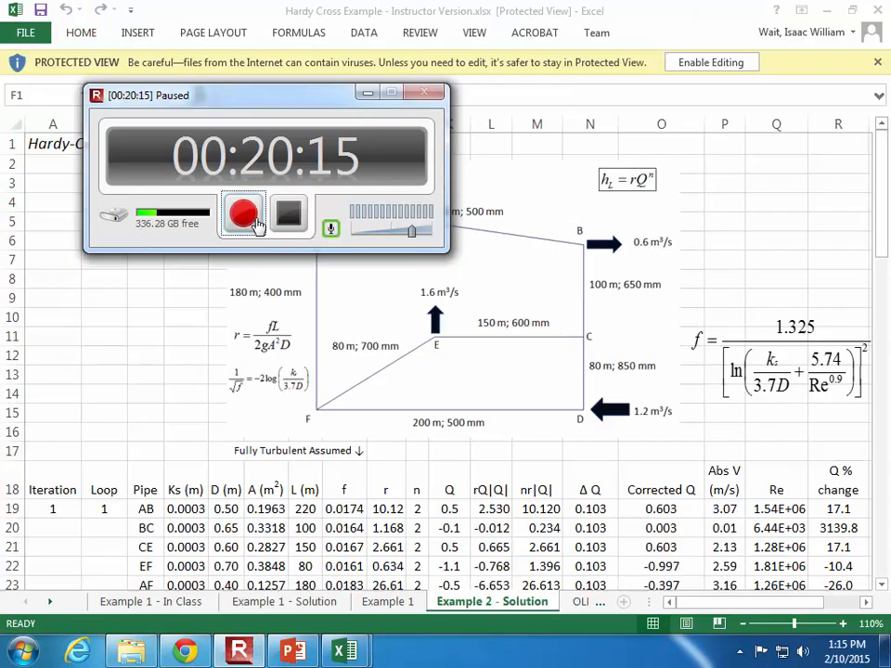
click(249, 221)
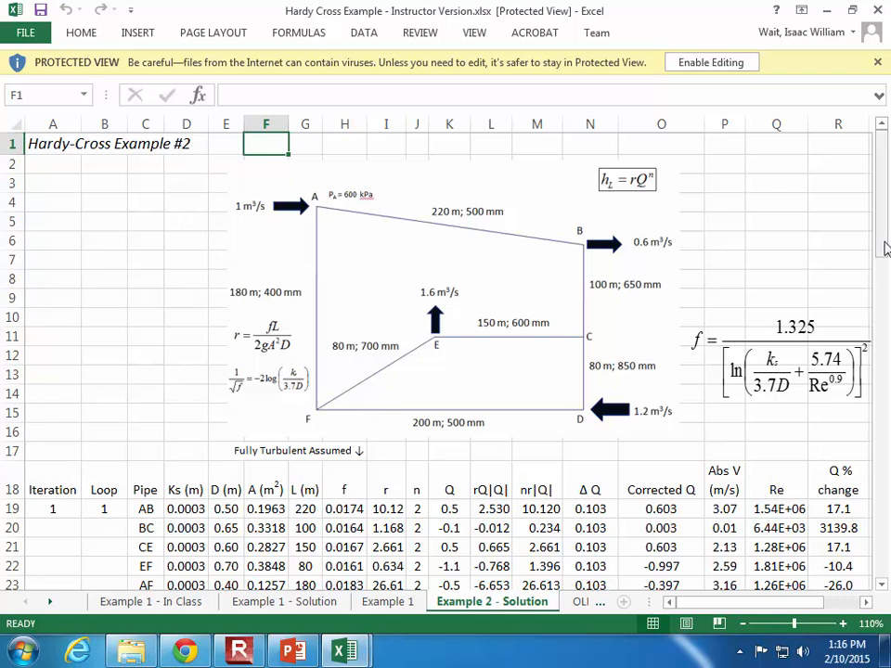
- Enable editing of the protected Hardy Cross Example - Instructor Version workbook
click(721, 63)
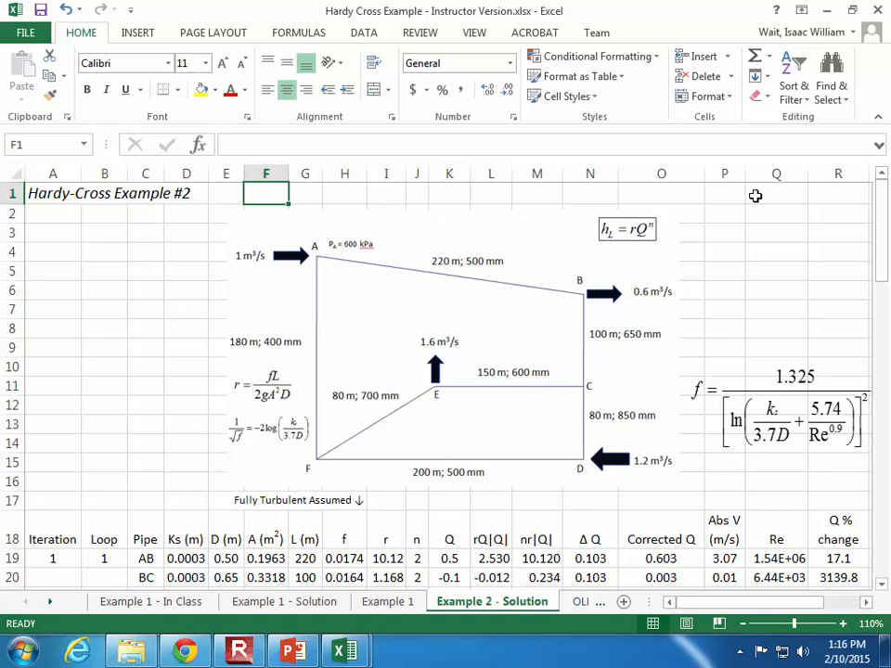
click(244, 650)
click(243, 649)
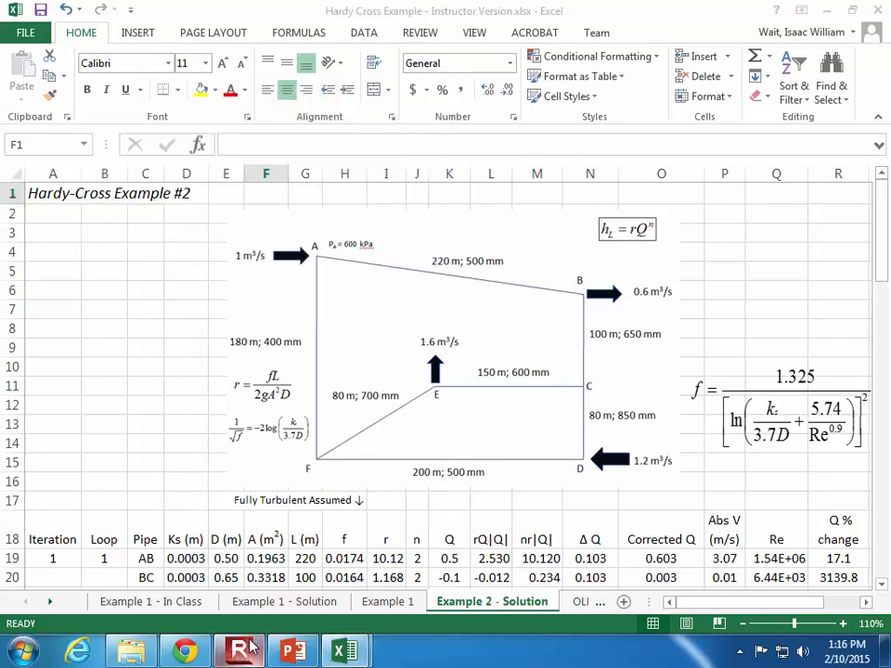
click(249, 648)
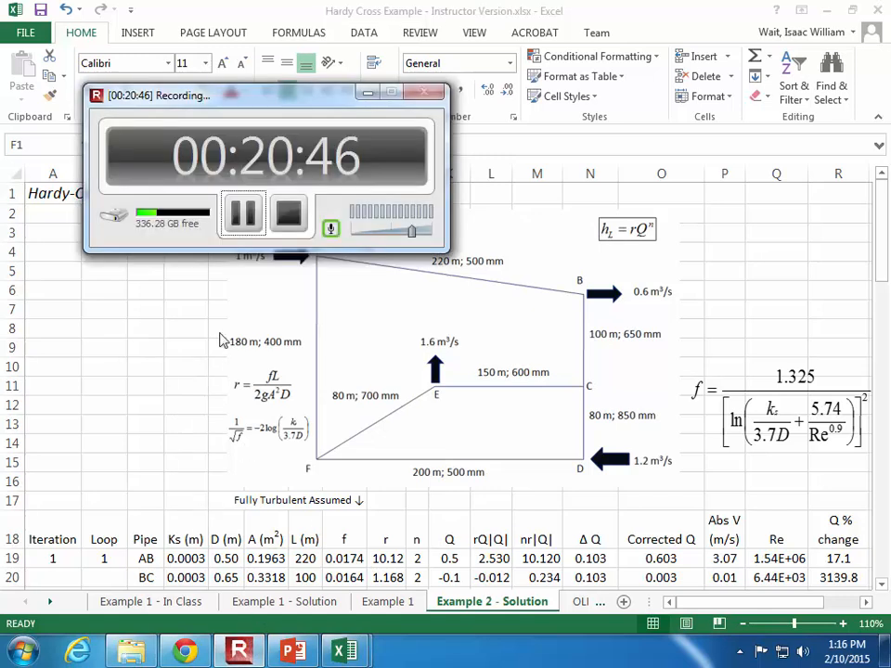
click(246, 216)
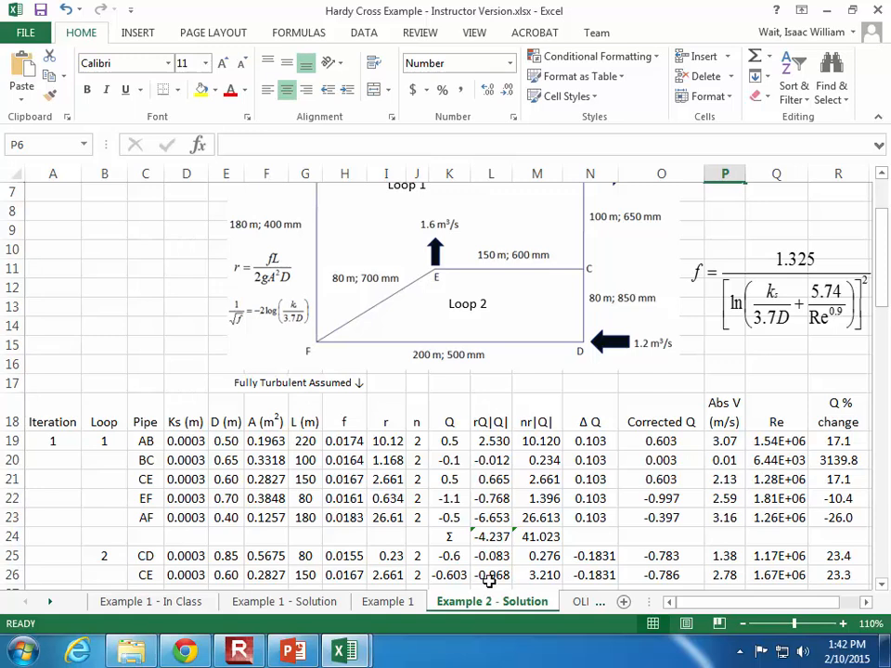
- Compare pipe AB's friction factor formulas in H19 of iteration 1 and H32 of iteration 2 with the displayed f equation
click(345, 441)
click(416, 146)
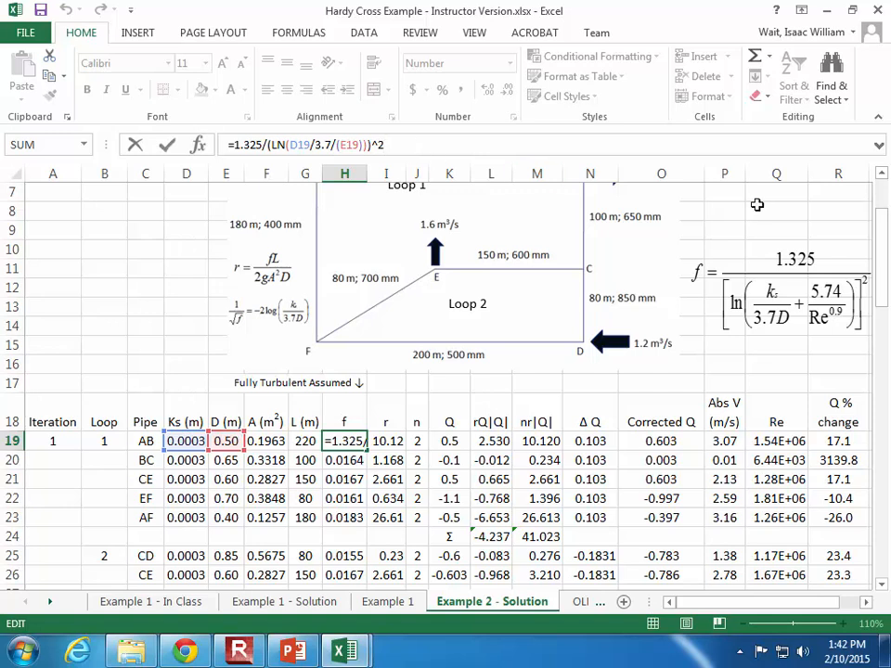
drag(886, 285, 886, 341)
click(344, 423)
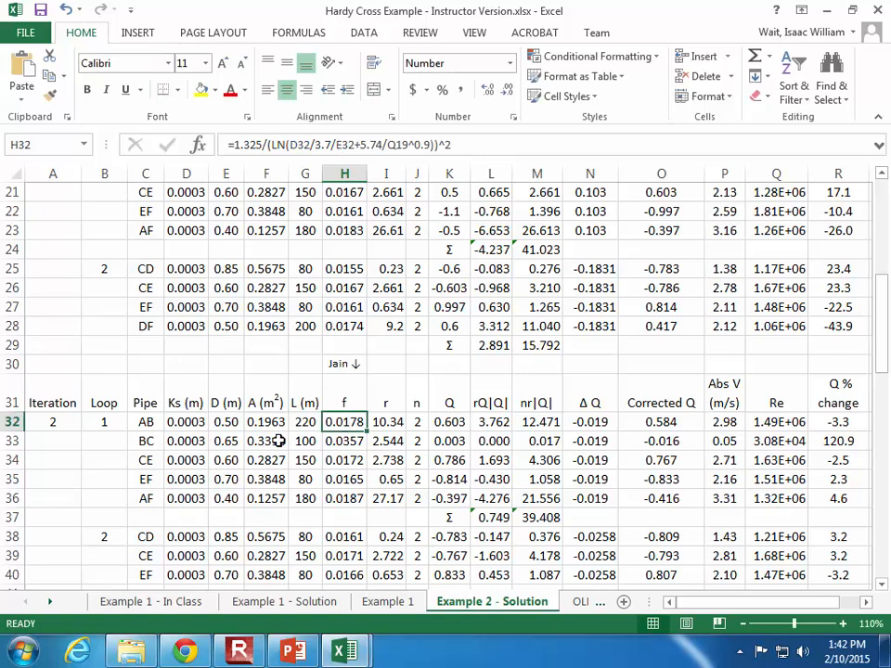
click(469, 146)
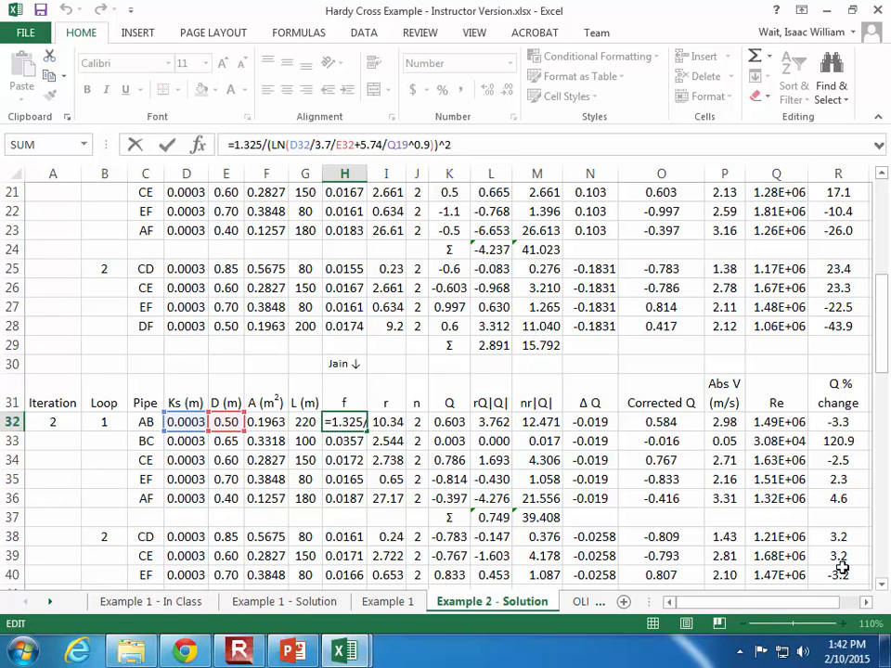
drag(886, 332, 881, 268)
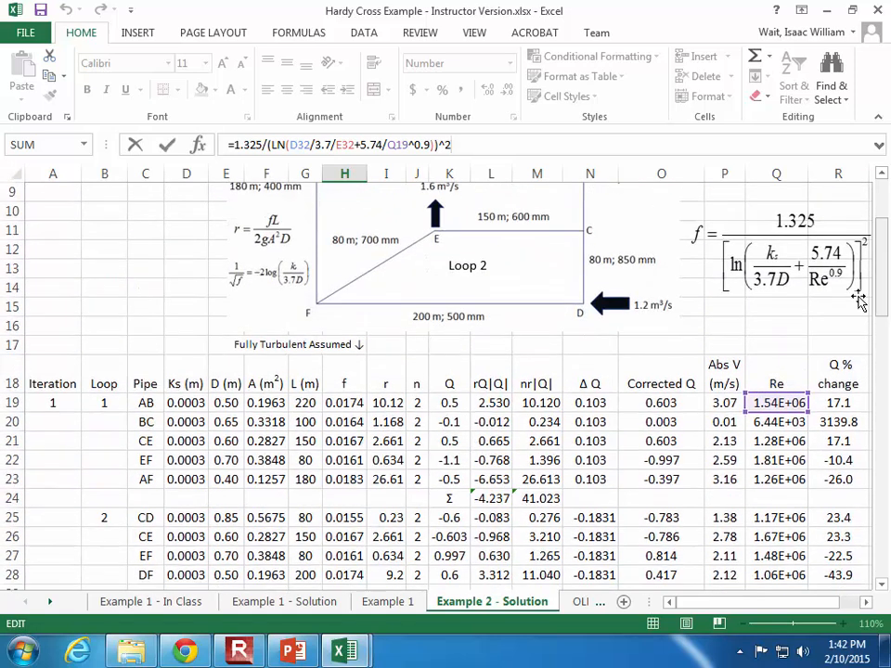
click(659, 498)
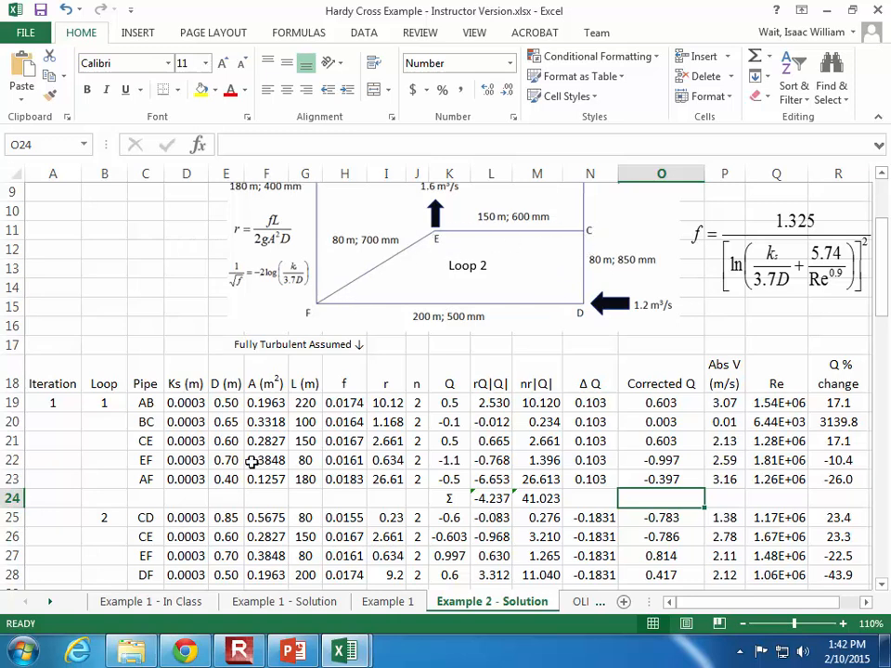
- Locate pipes CE and EF in loop 1 and inspect the formula for CE's loop 2 flow in K26
click(145, 439)
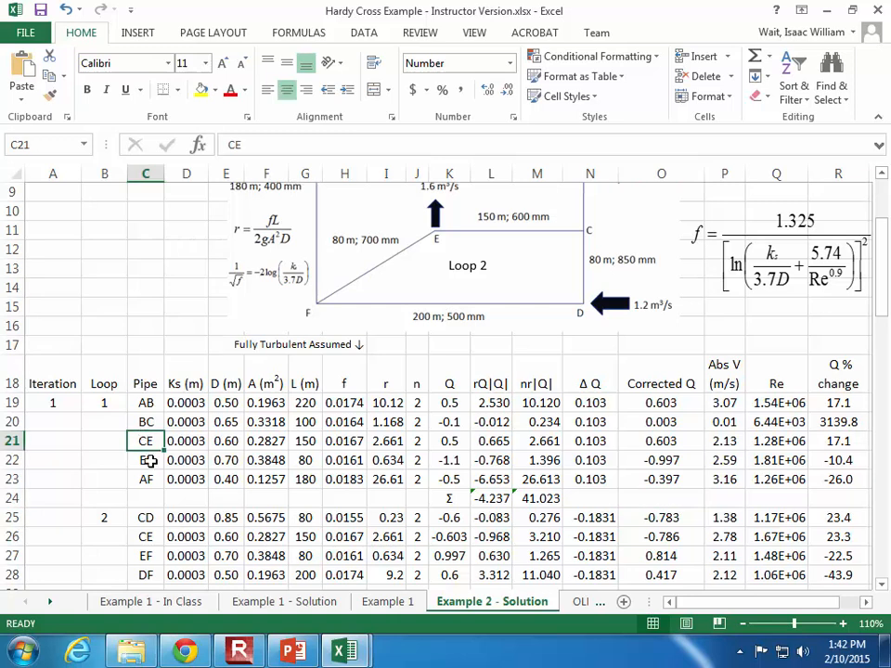
click(146, 459)
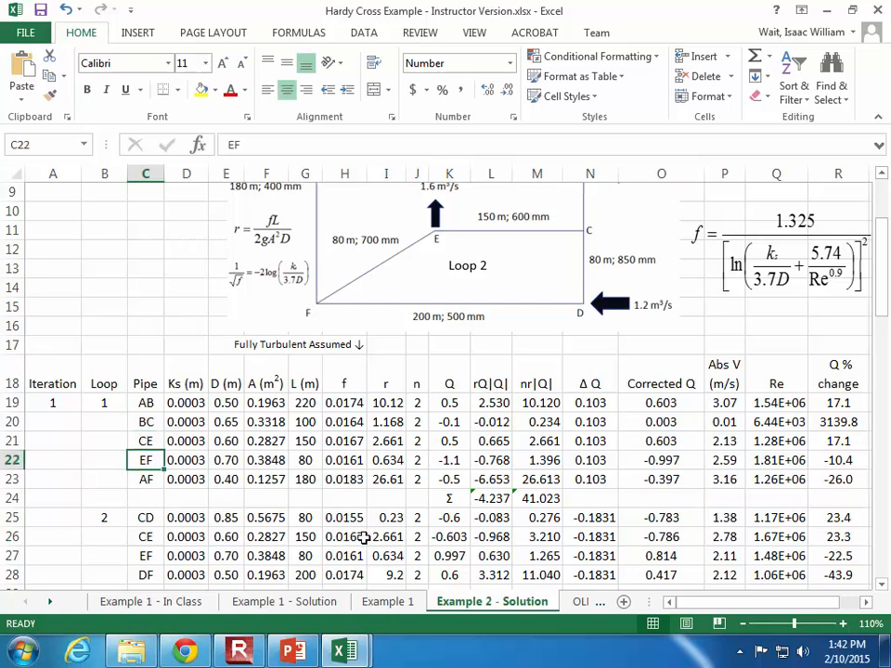
click(452, 535)
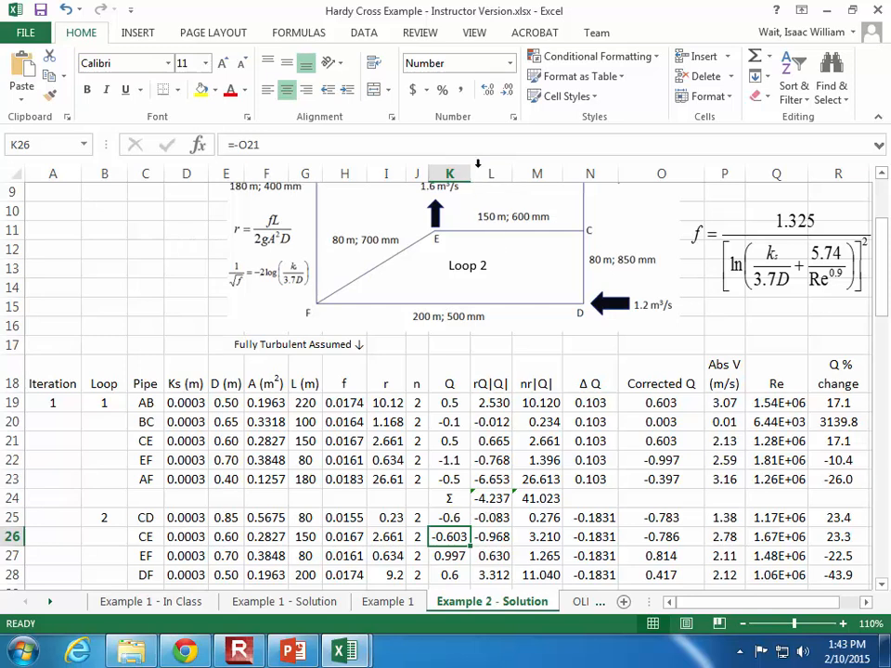
key(F2)
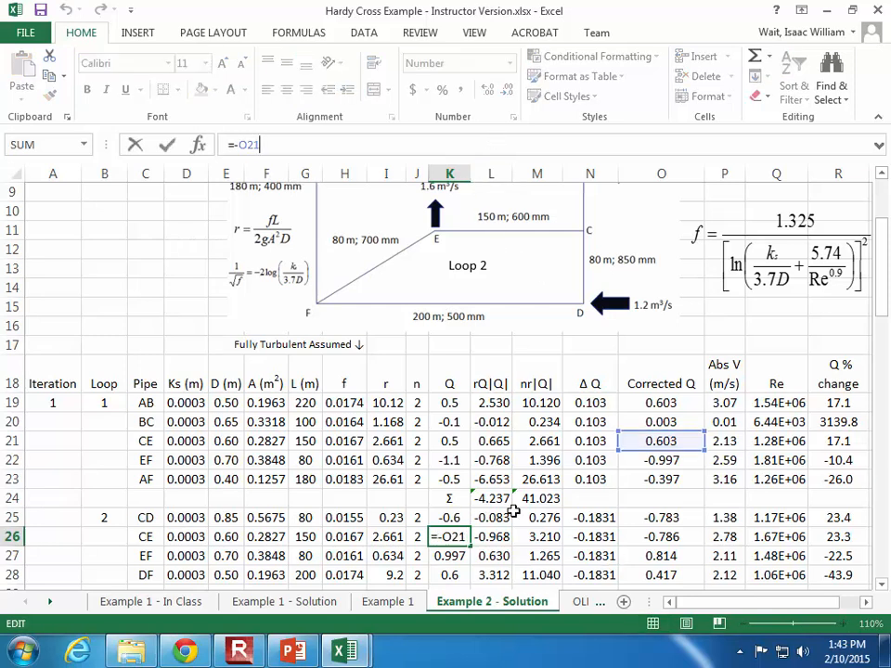
key(Escape)
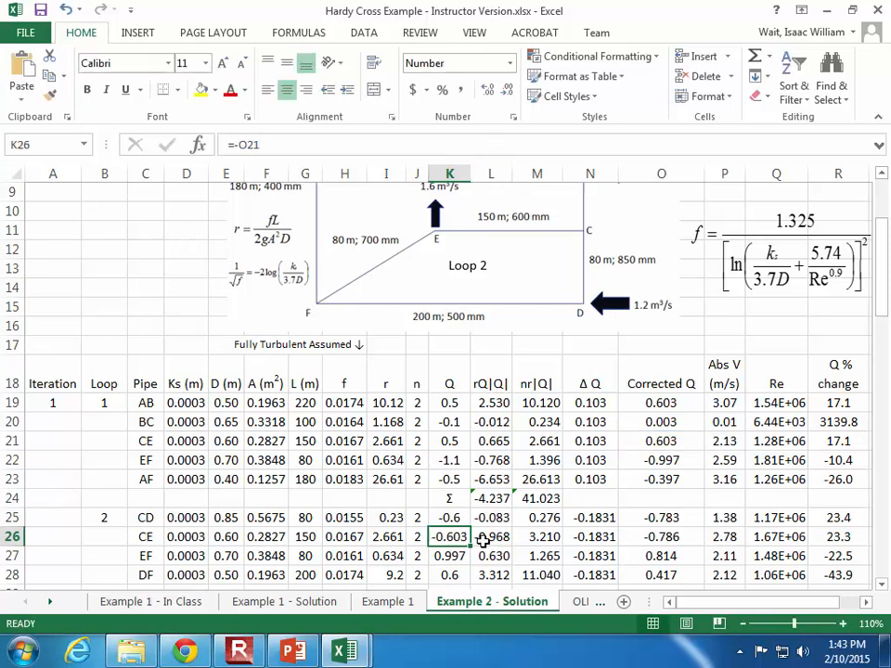
- Inspect the formula for EF's loop 2 flow in K27 and recheck it against CE's in K26
click(461, 555)
click(427, 146)
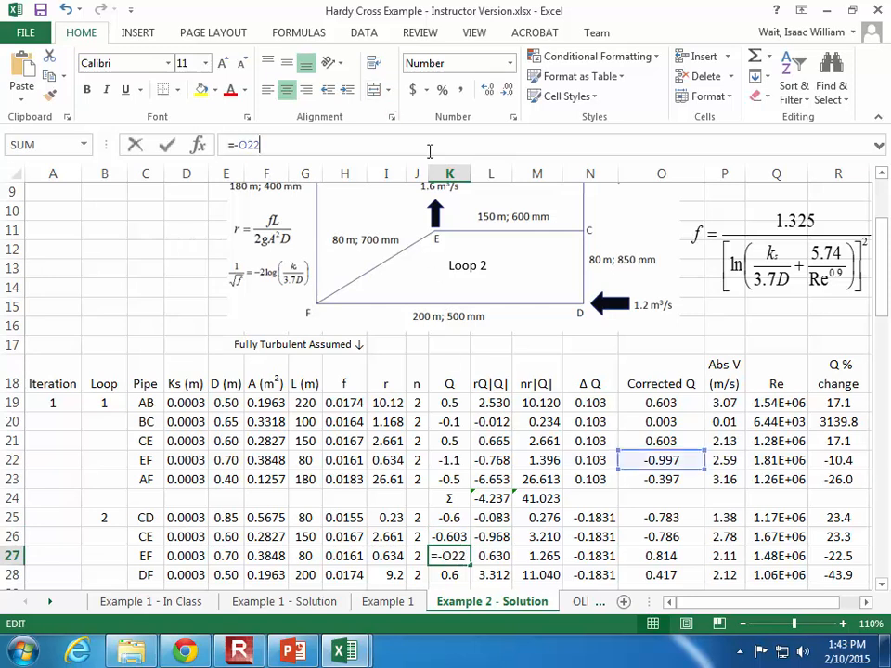
key(Escape)
key(Up)
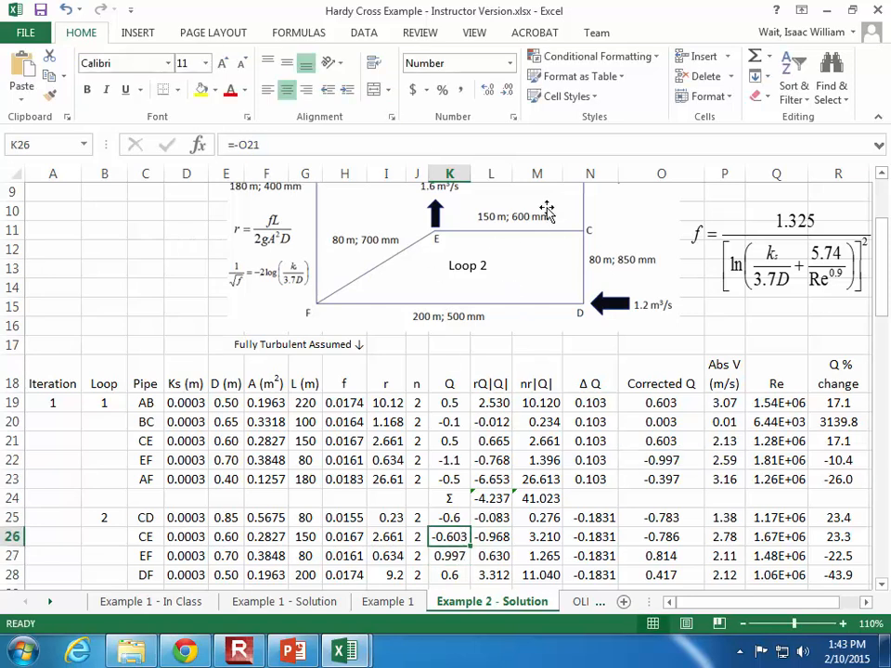
click(530, 144)
key(Escape)
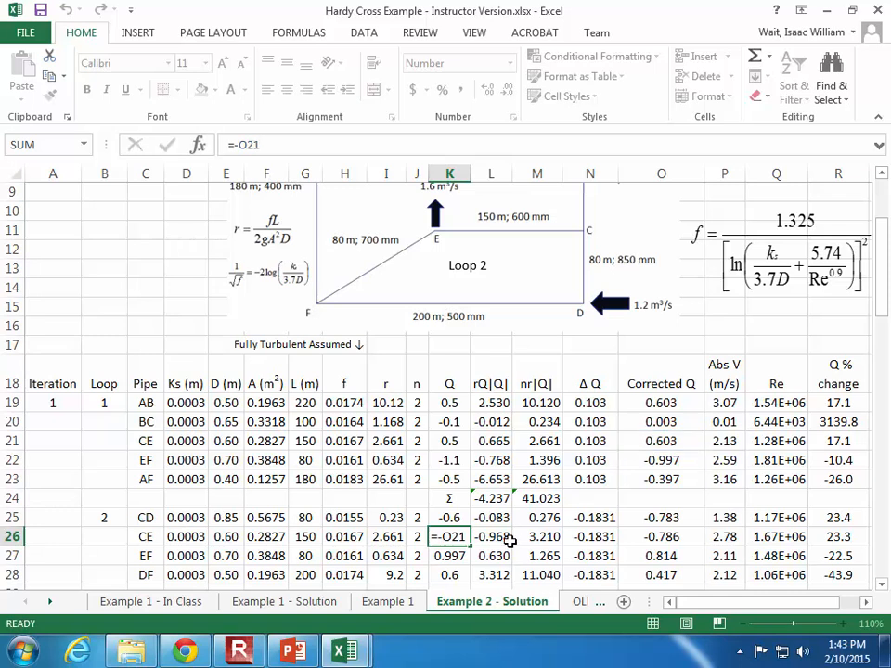
key(Down)
click(436, 145)
key(Escape)
- Examine pipe BC's velocity formula in P20 and the Abs V and Re columns of iteration 1
click(729, 421)
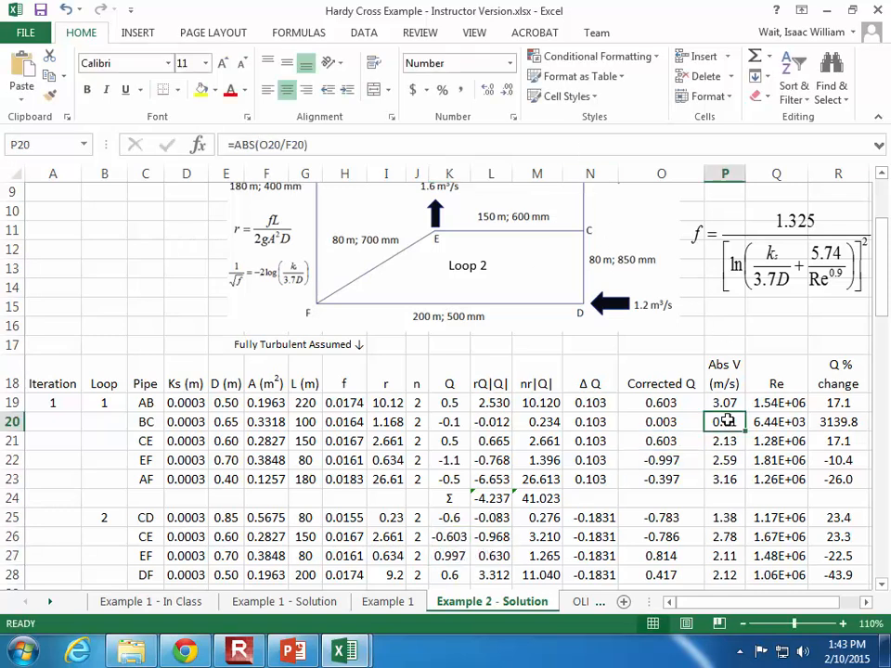
click(730, 367)
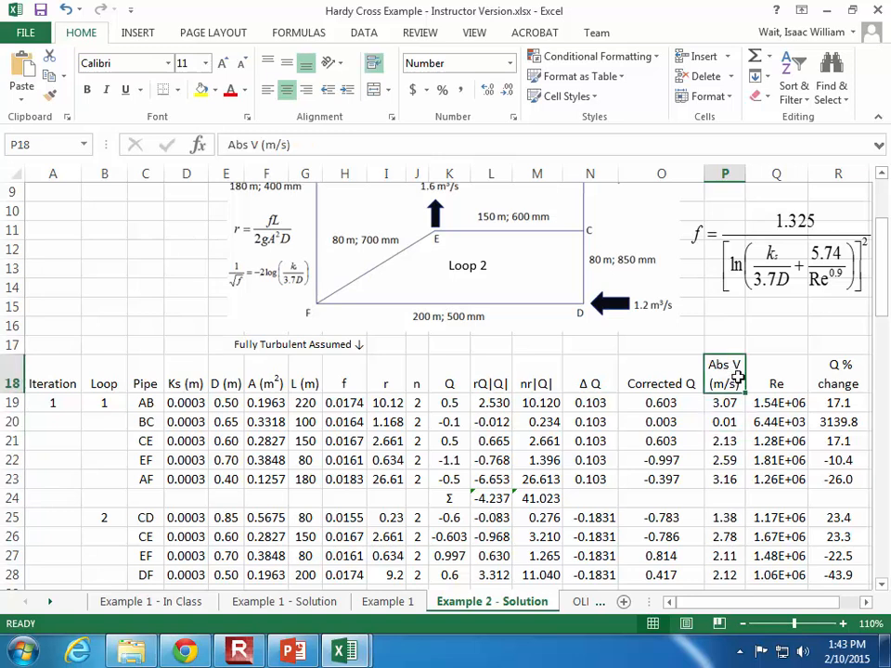
click(778, 378)
click(729, 381)
click(769, 376)
click(728, 376)
click(784, 379)
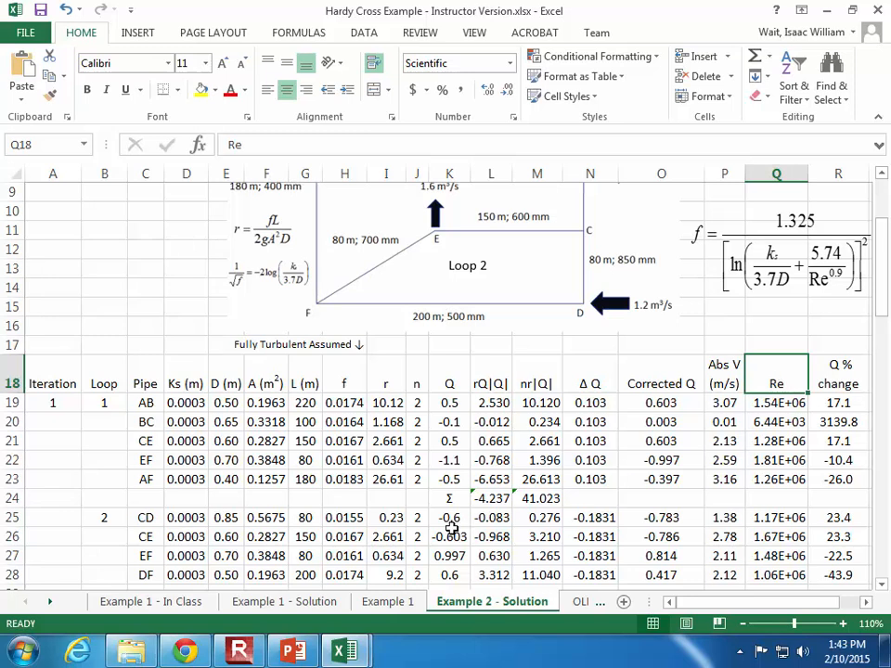
- Trace the Reynolds number used in H32's friction factor formula back to Q19 and check how it is calculated
scroll(358, 545, down, 1)
scroll(357, 545, down, 1)
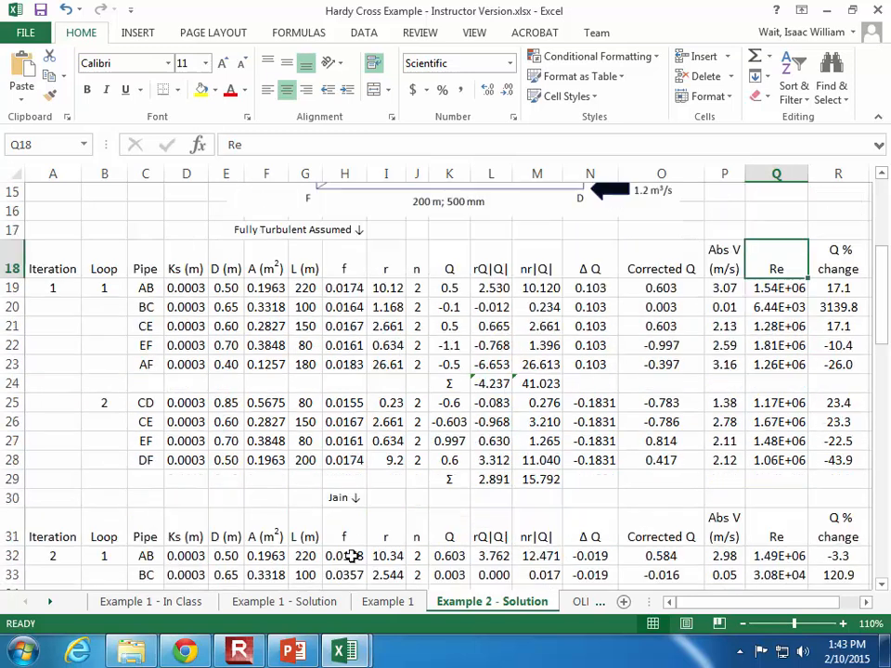
click(346, 556)
click(517, 142)
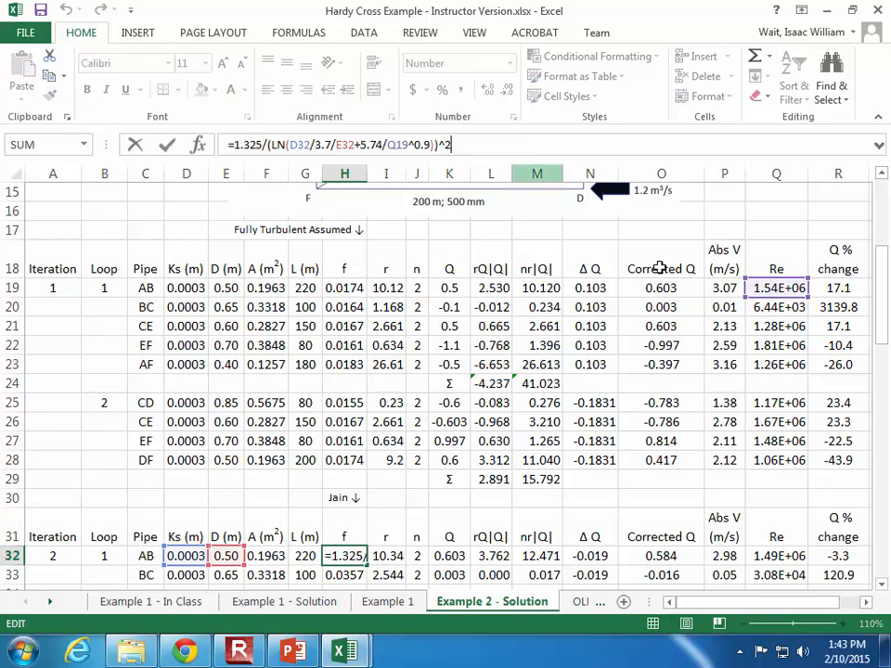
key(Escape)
click(770, 290)
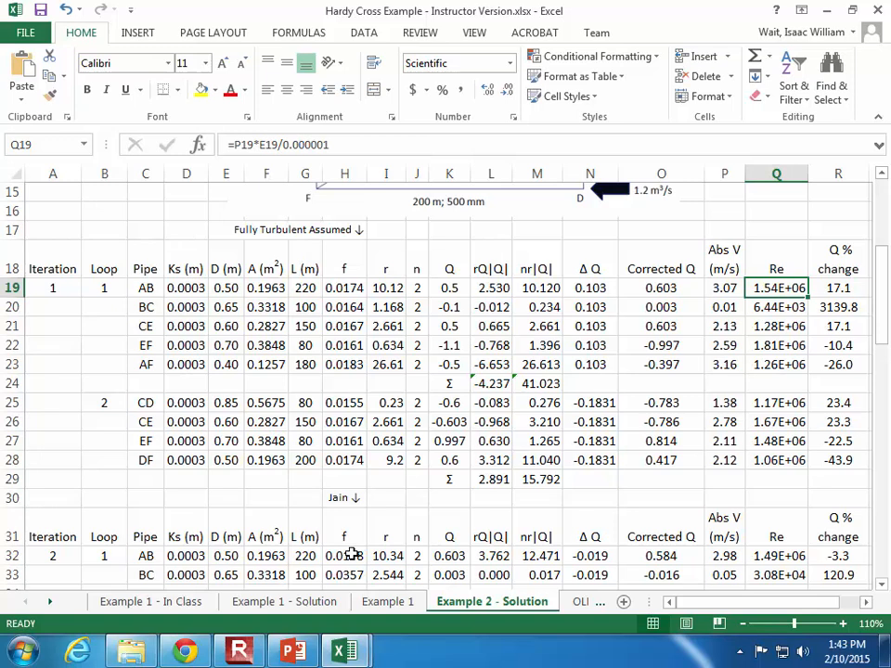
- Compare the flow percent changes of iteration 1 in R19 and R21 with those of iteration 4, including pipe BC in R59
click(846, 289)
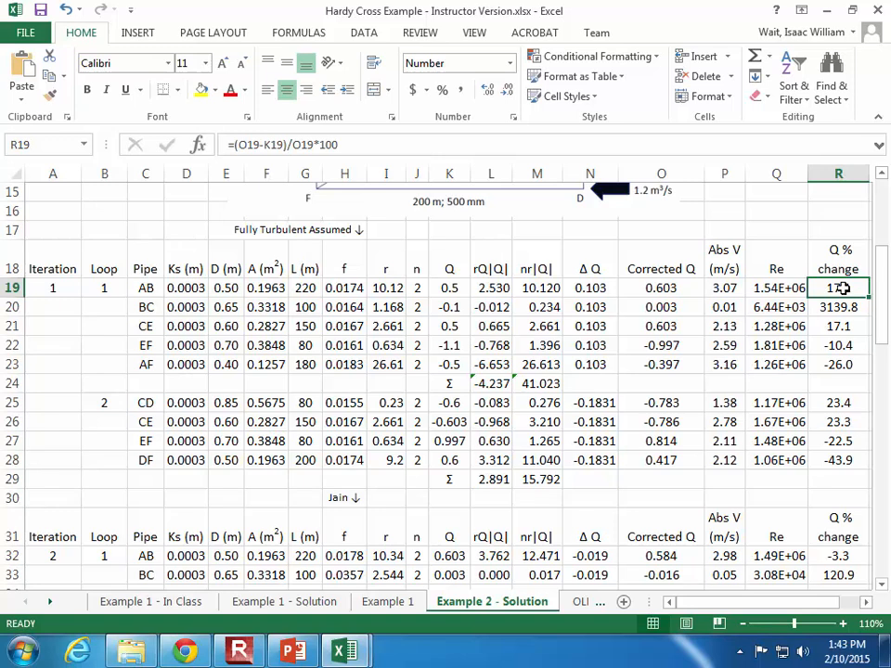
click(851, 325)
drag(880, 302, 888, 439)
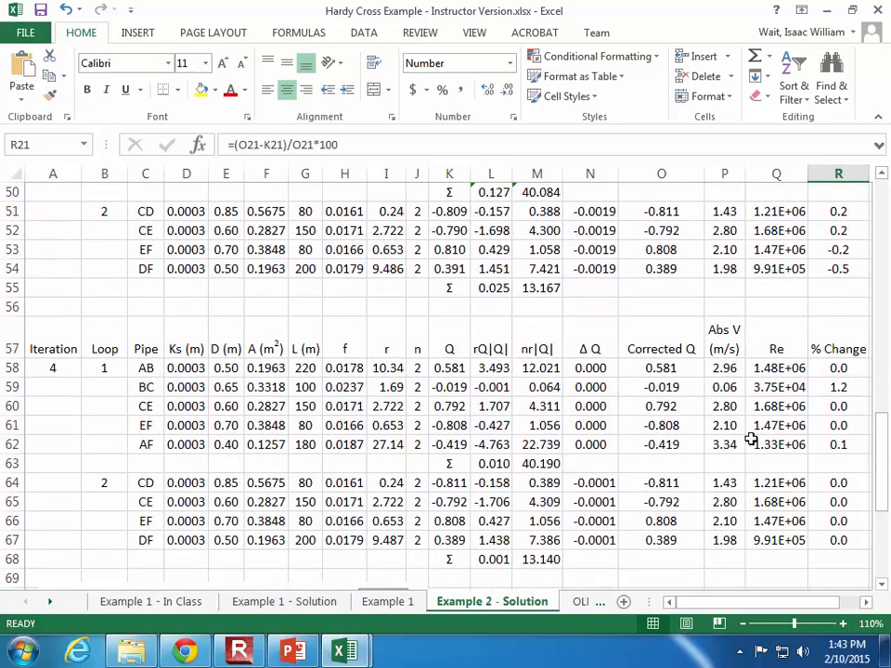
click(848, 384)
- Check junction A's pressure in N72 and inspect the formula that converts it to head in M72
drag(884, 436, 884, 482)
scroll(553, 467, down, 1)
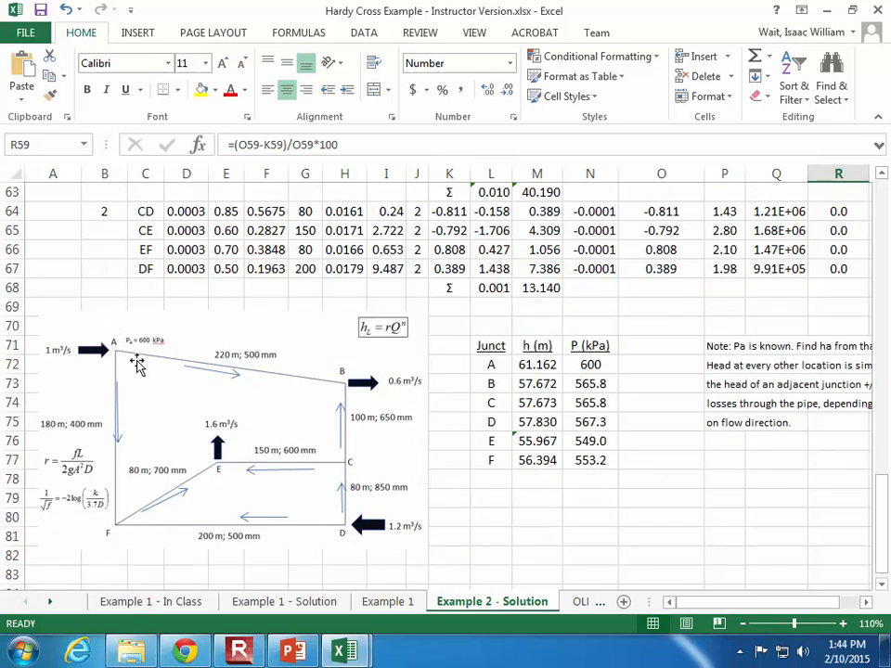
click(591, 365)
click(534, 363)
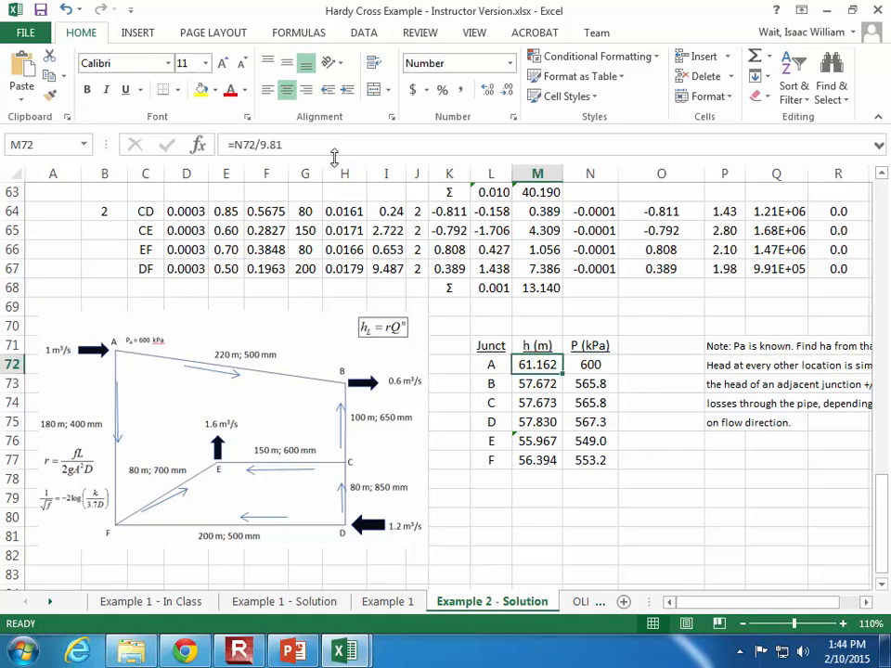
click(350, 146)
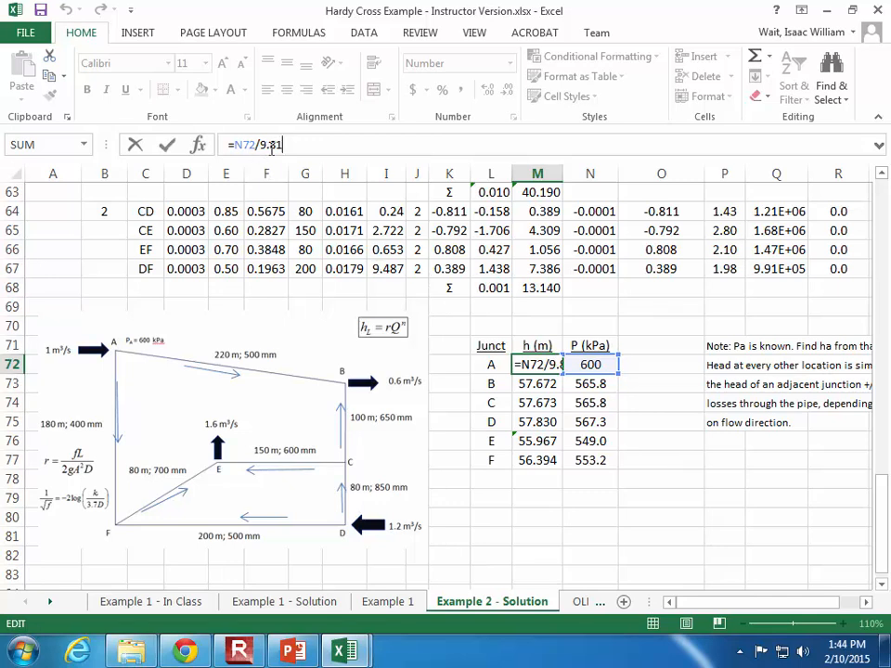
key(Escape)
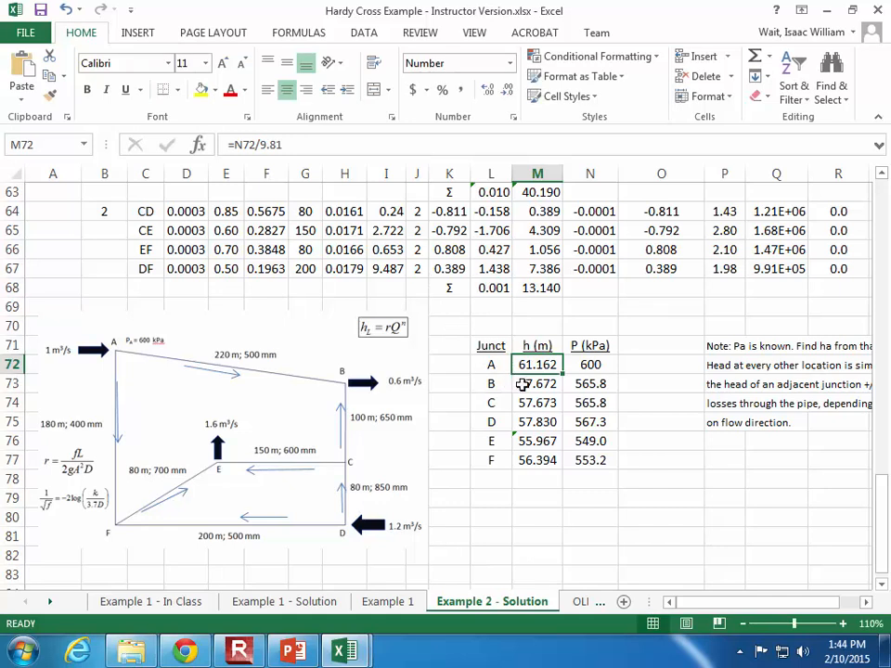
- Inspect junction B's head formula in M73 and the formula that converts the head to pressure in N73
click(542, 384)
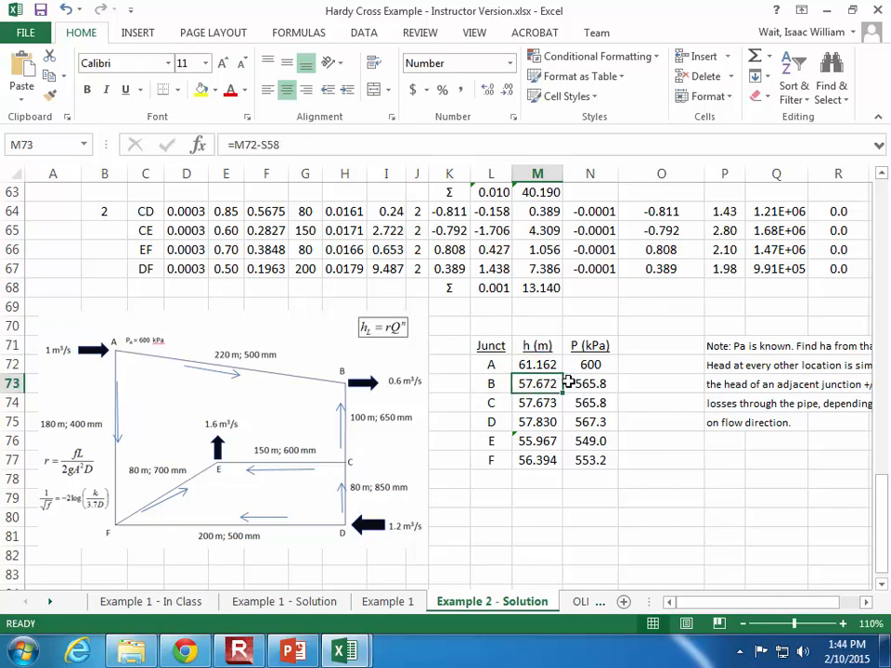
click(592, 384)
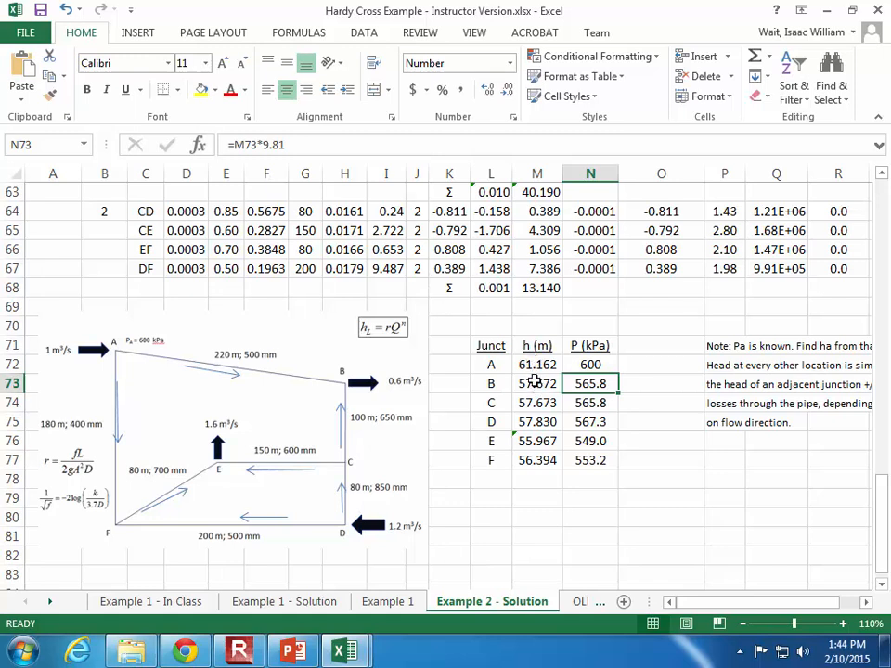
key(Left)
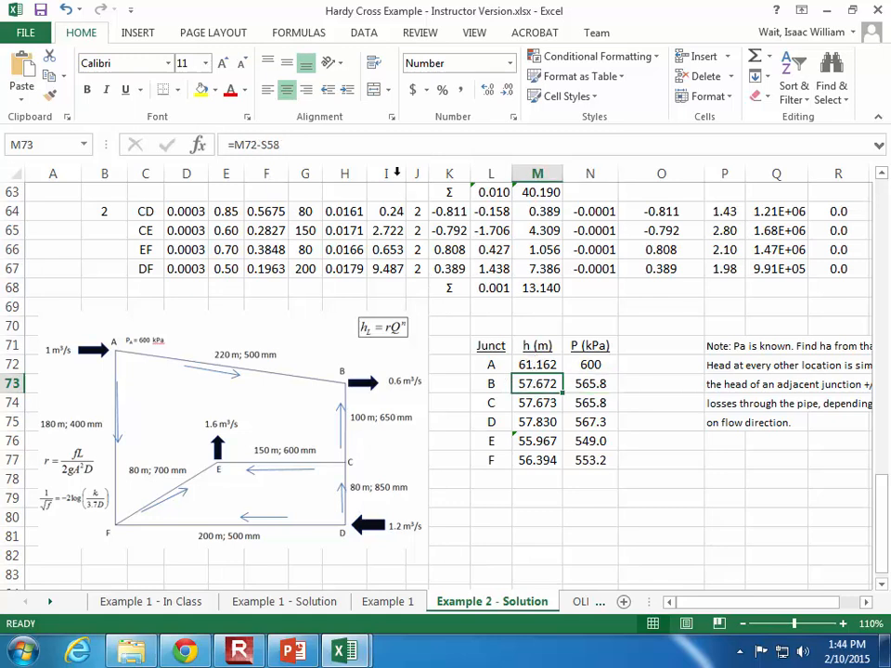
click(399, 139)
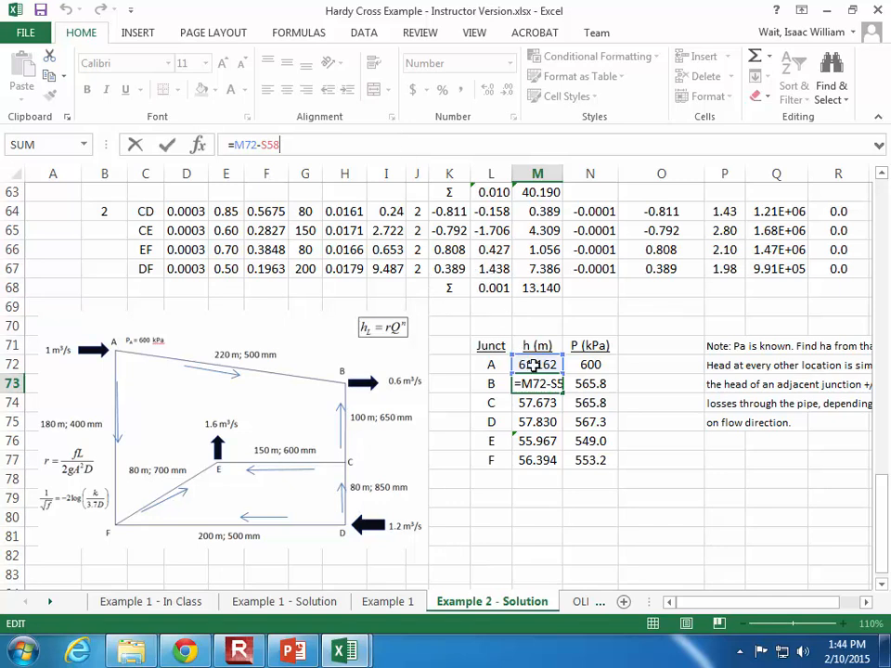
key(Escape)
- Examine the Pipe hf column of the final iteration, inspecting the head loss formulas for pipe CD in S64 and EF in S66
drag(705, 602, 735, 601)
scroll(722, 507, up, 3)
scroll(729, 455, down, 1)
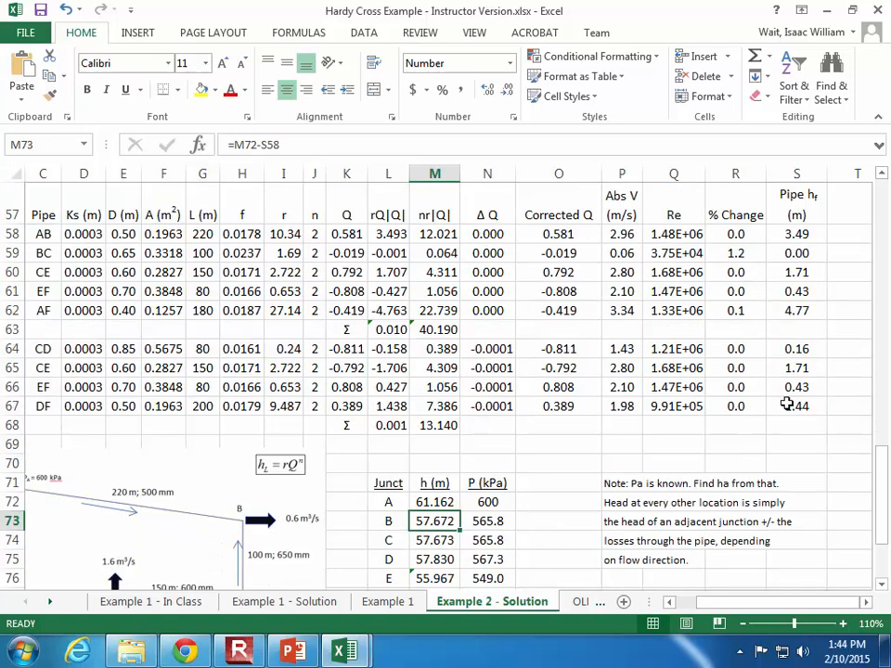
click(804, 213)
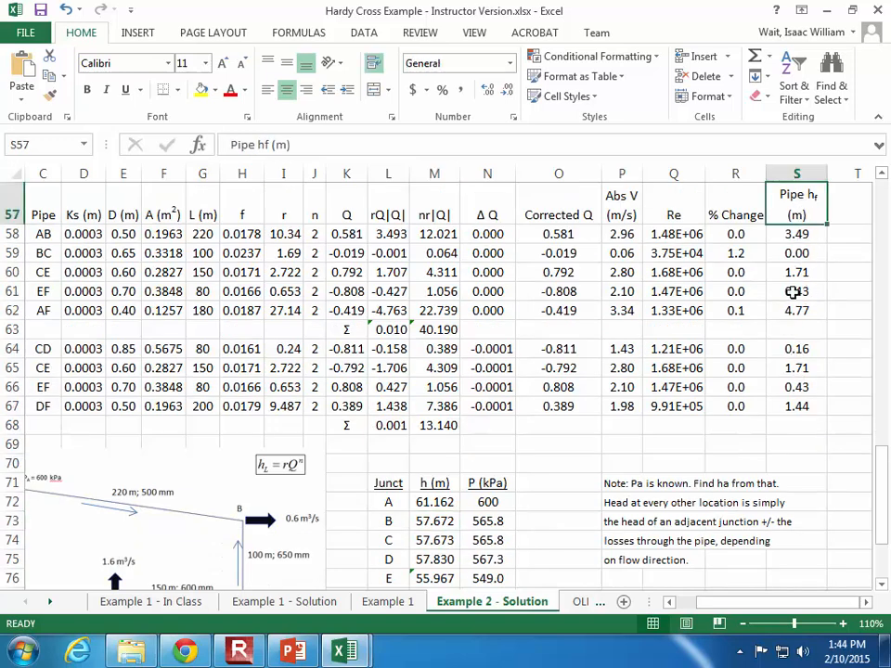
click(796, 348)
click(594, 149)
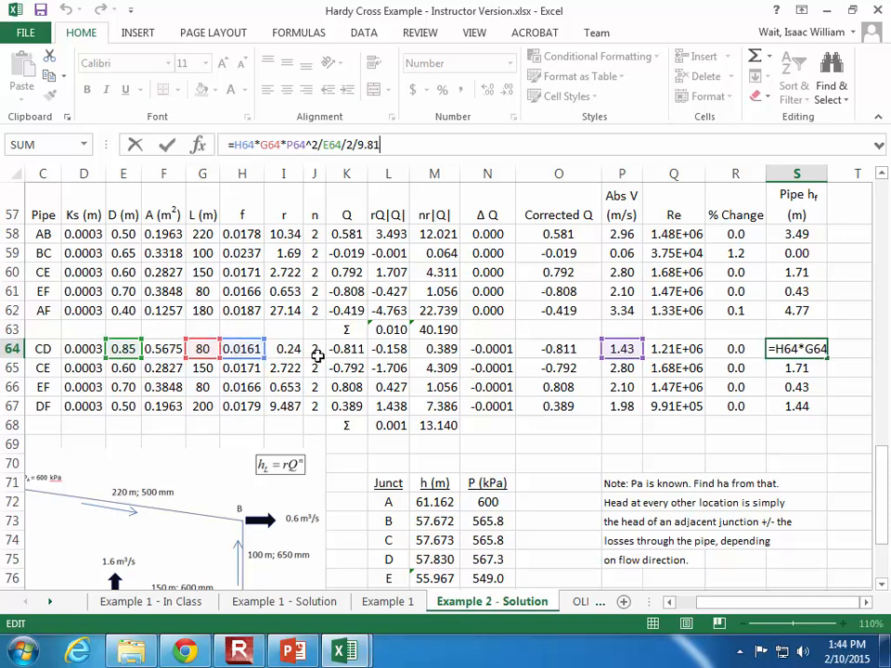
key(ctrl+Return)
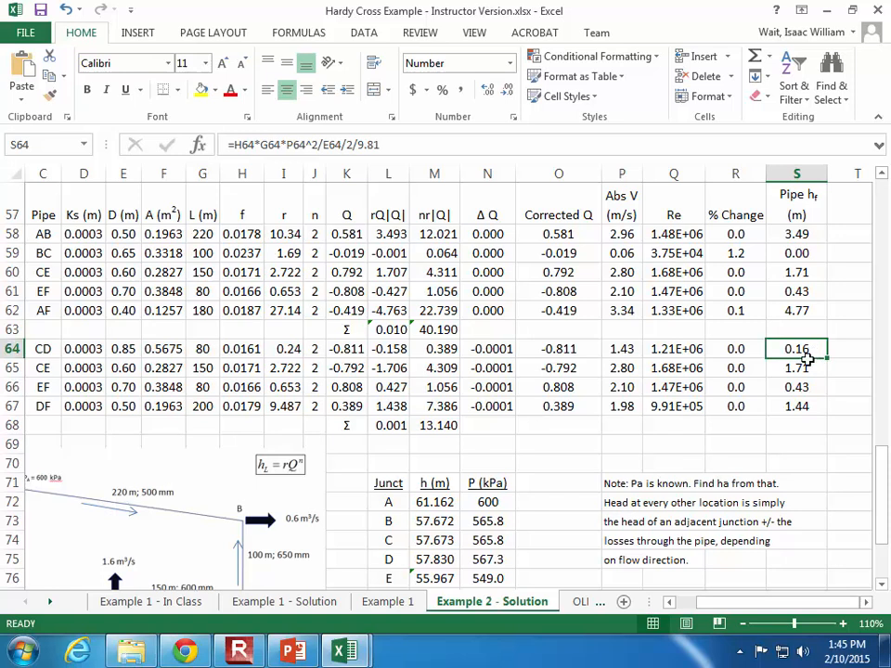
click(806, 388)
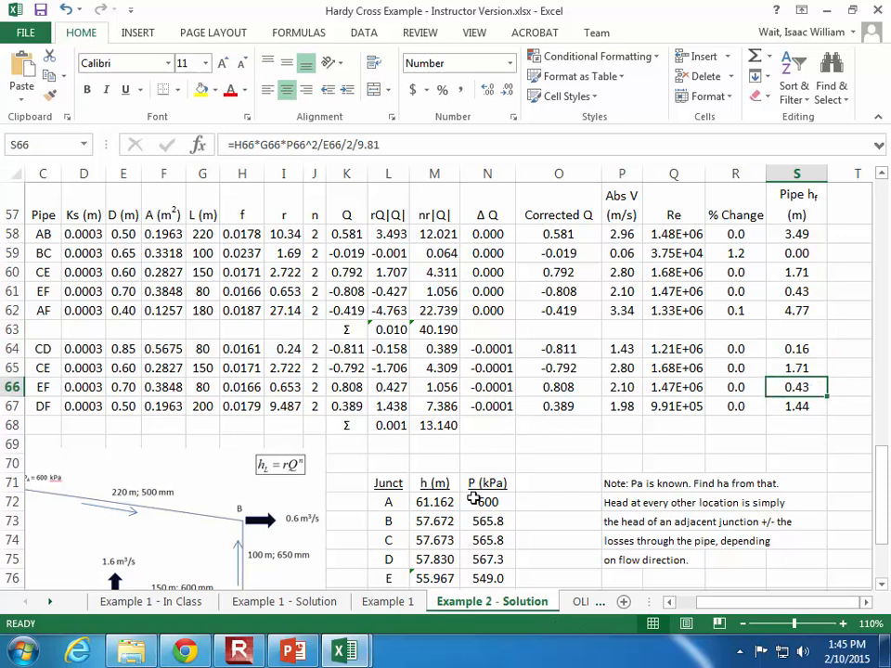
- Trace the references in junction B's head formula in M73 to junction A's head and pipe AB's head loss
click(419, 521)
click(273, 146)
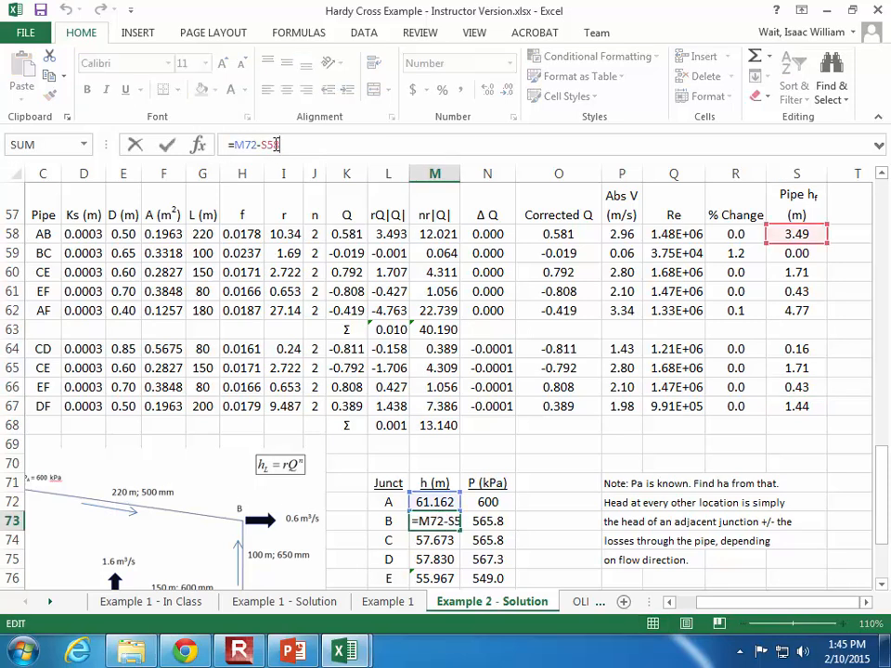
key(Escape)
- Inspect junction C's head formula in M74 and compare its head loss sign with the flow direction on the network diagram
click(445, 541)
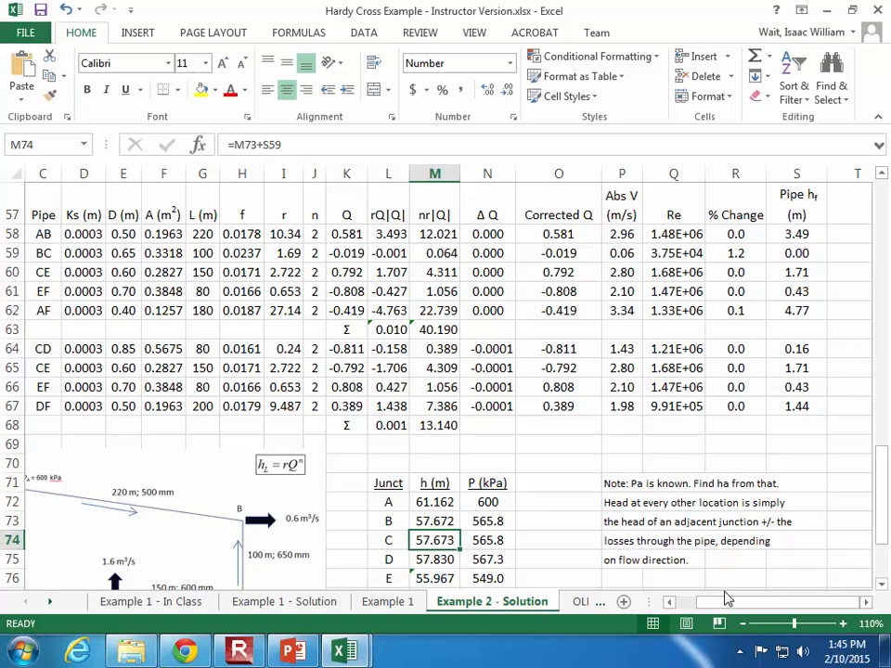
drag(727, 599, 705, 600)
scroll(305, 433, down, 2)
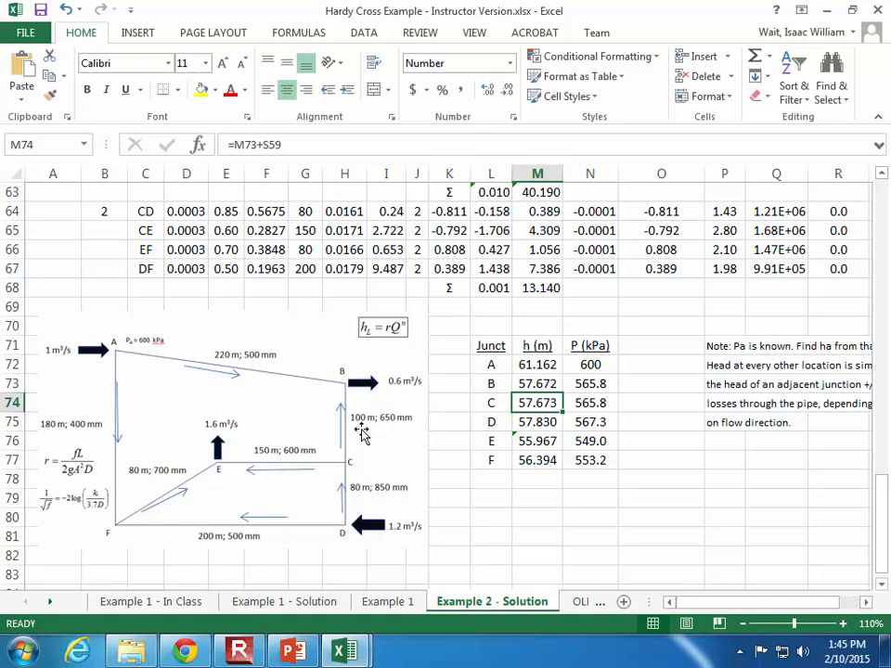
click(303, 149)
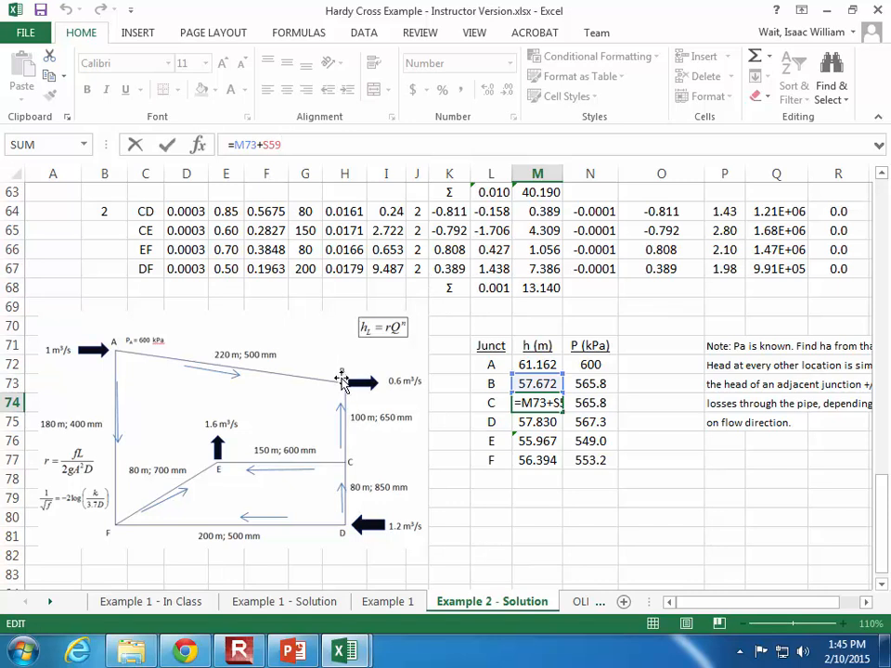
key(Escape)
- Review iteration 2's loop 2 entries for shared pipe CE, checking L39's formula and tracing the flow in K39 to its source cell
scroll(630, 484, up, 8)
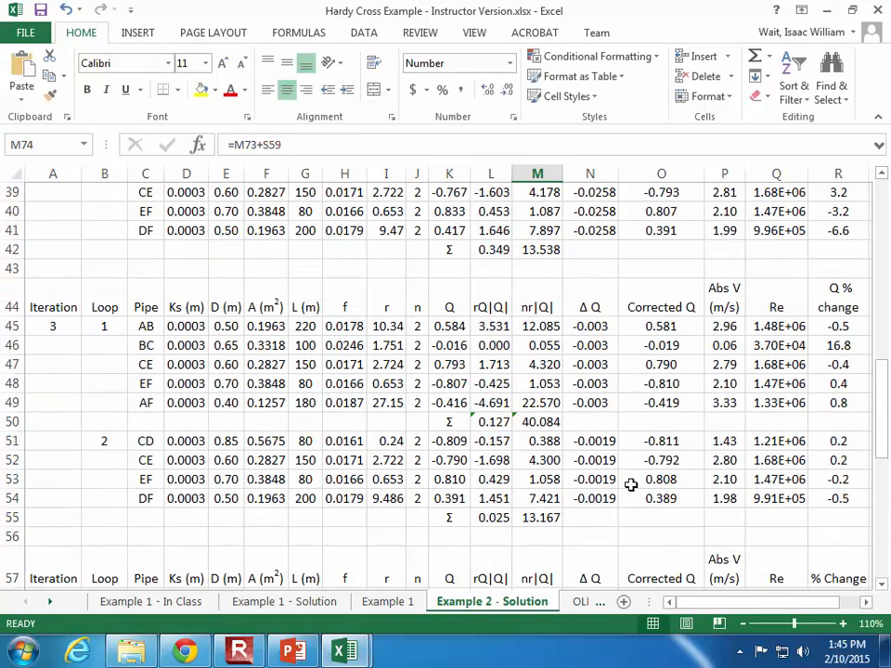
scroll(630, 484, up, 6)
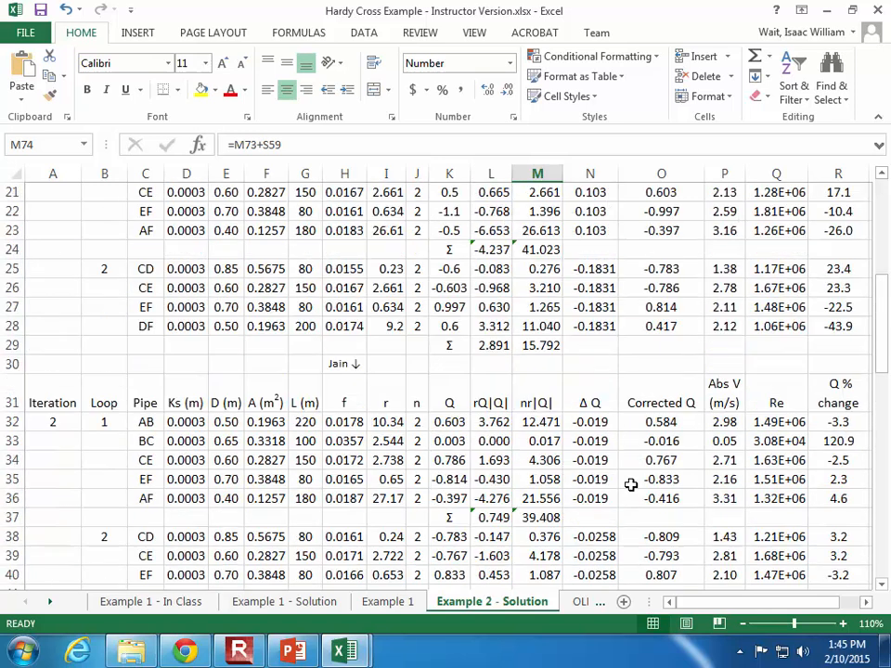
scroll(630, 483, up, 3)
scroll(630, 483, down, 6)
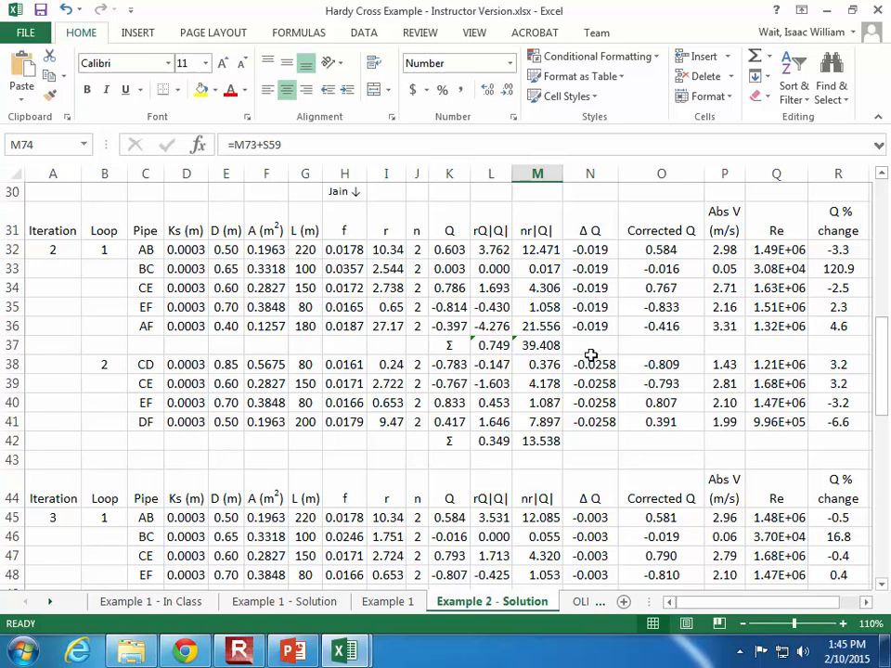
click(487, 383)
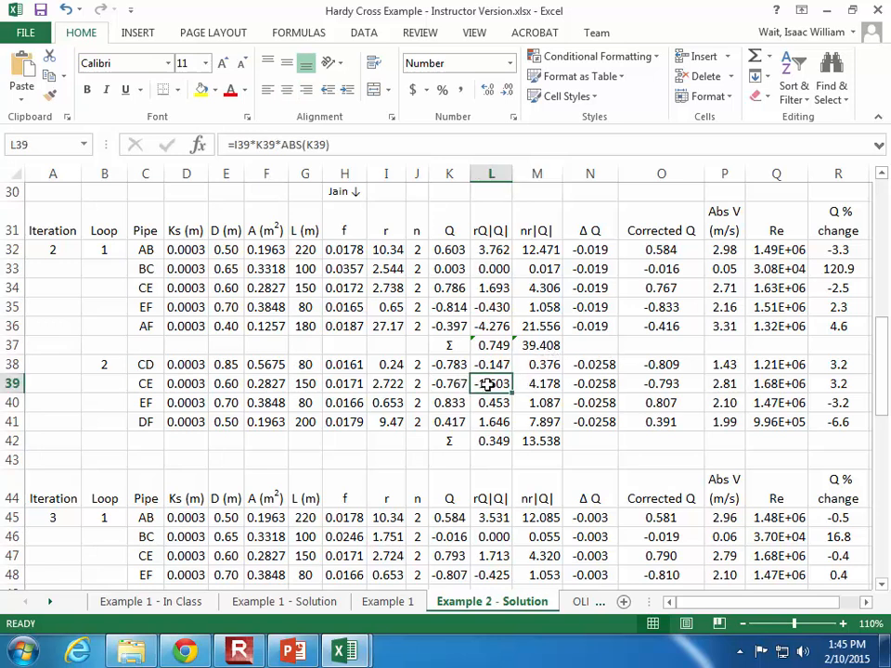
click(459, 384)
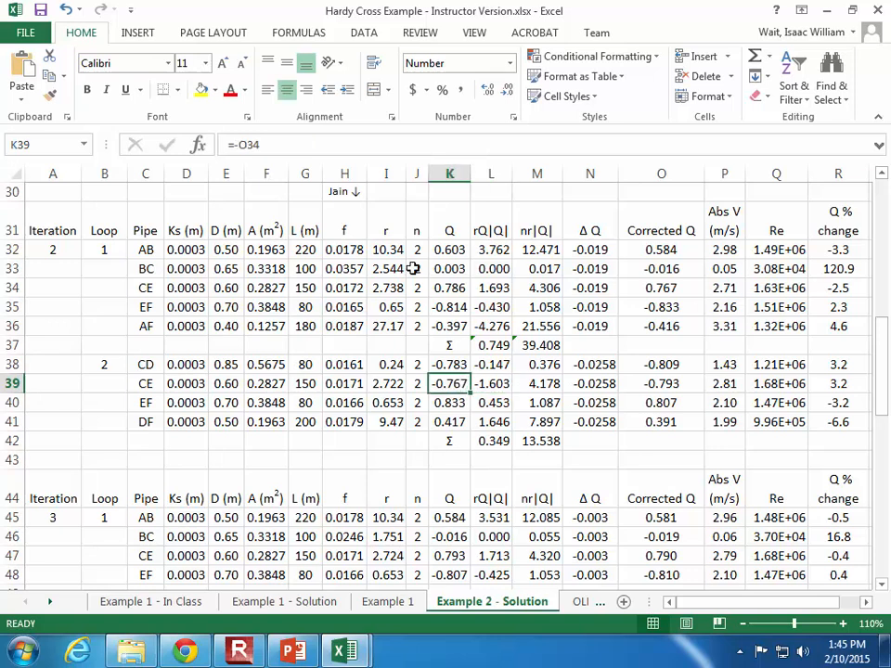
click(238, 145)
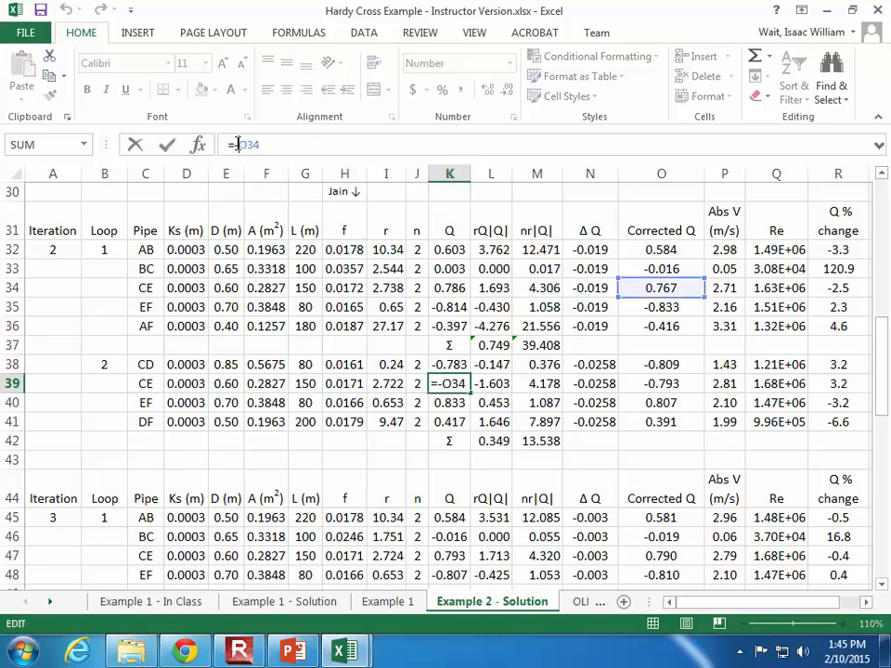
key(Escape)
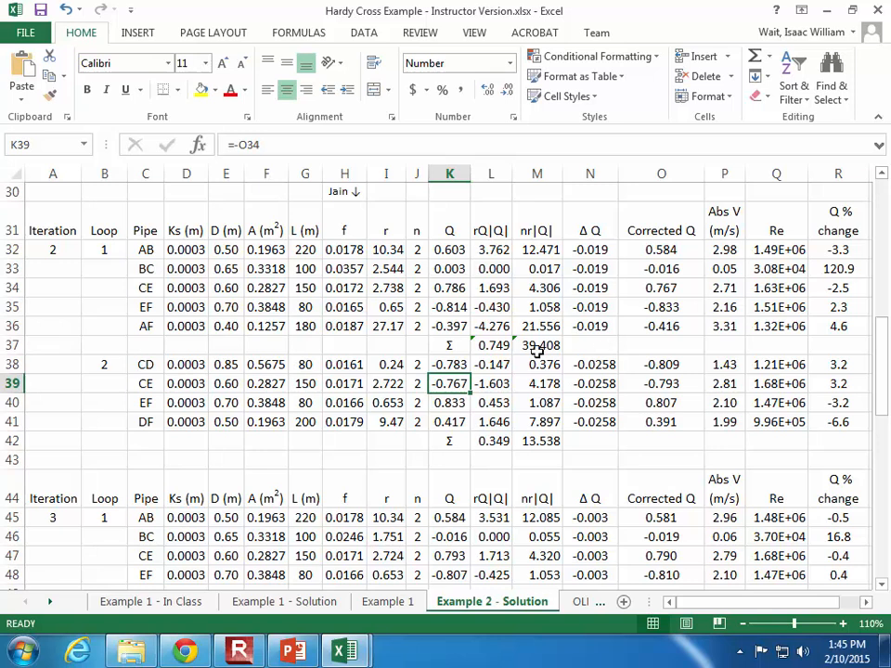
- Inspect pipe AB's corrected flow formula in O32 and the sign and source cells of the flow correction in N32
click(664, 251)
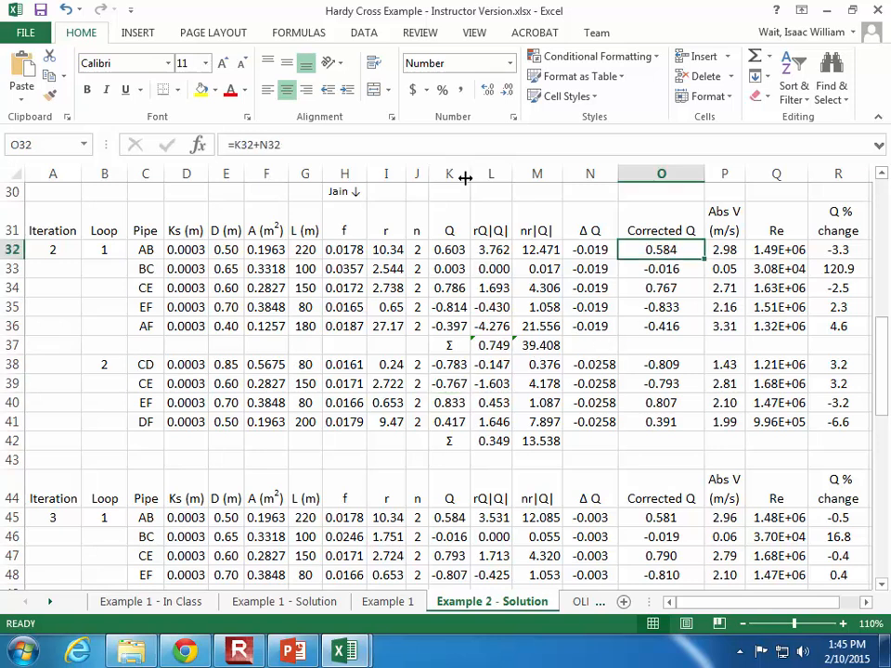
click(597, 257)
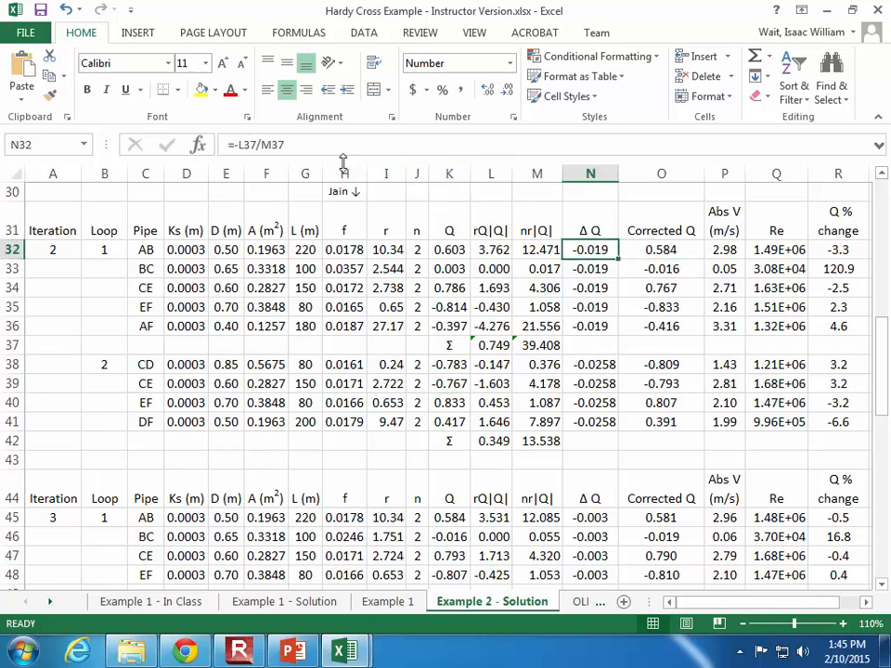
click(236, 145)
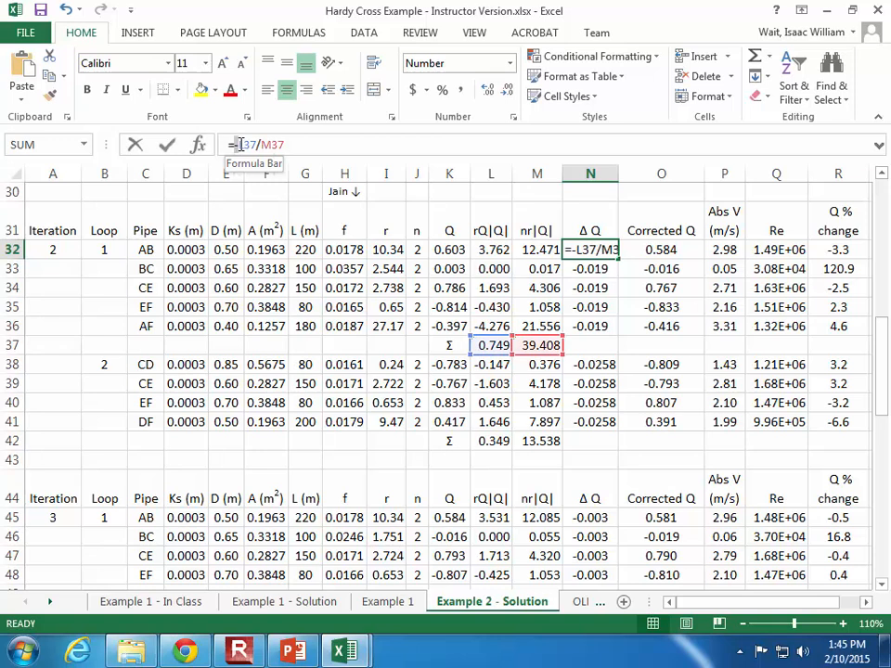
key(Escape)
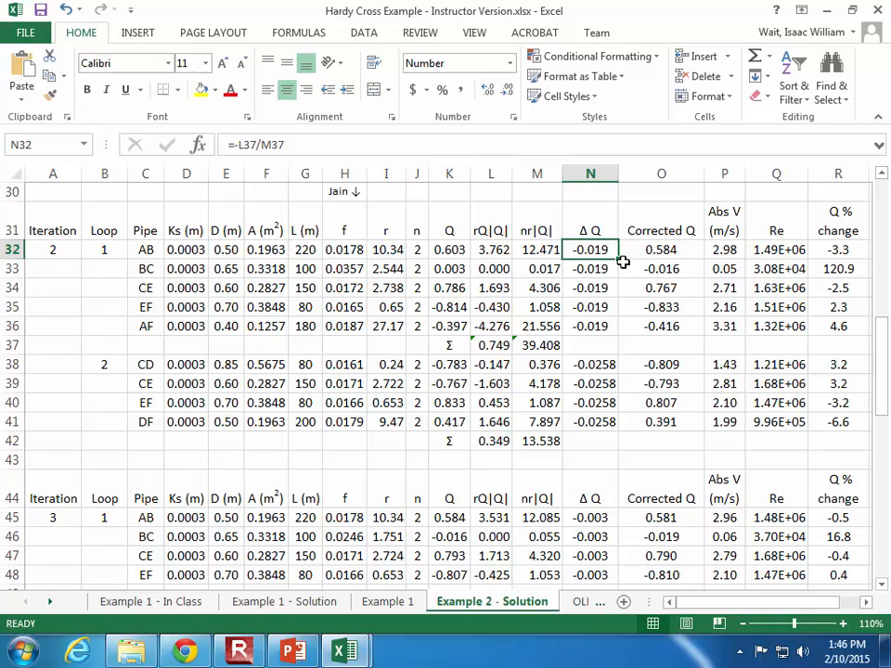
click(239, 650)
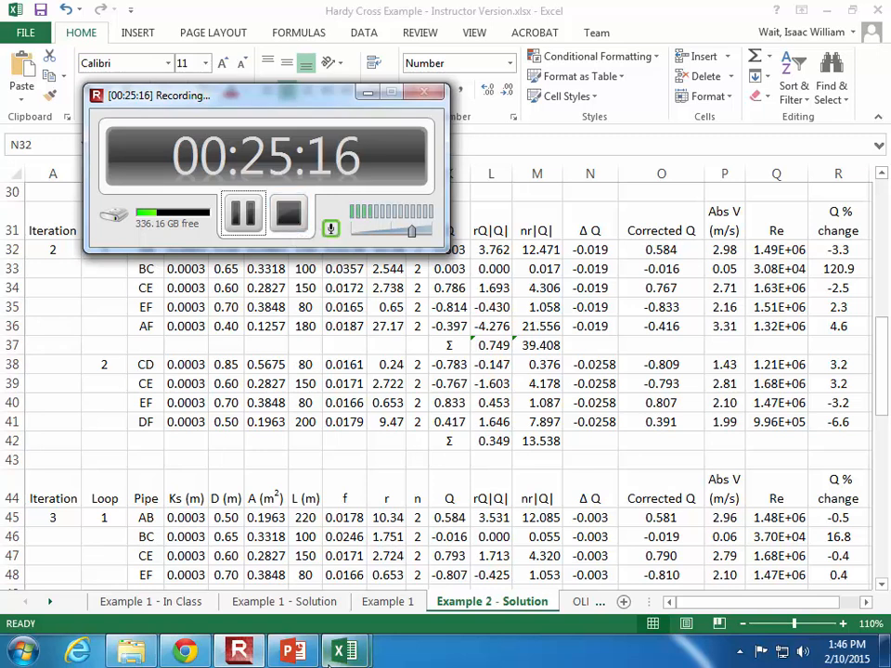
mouse_move(330, 659)
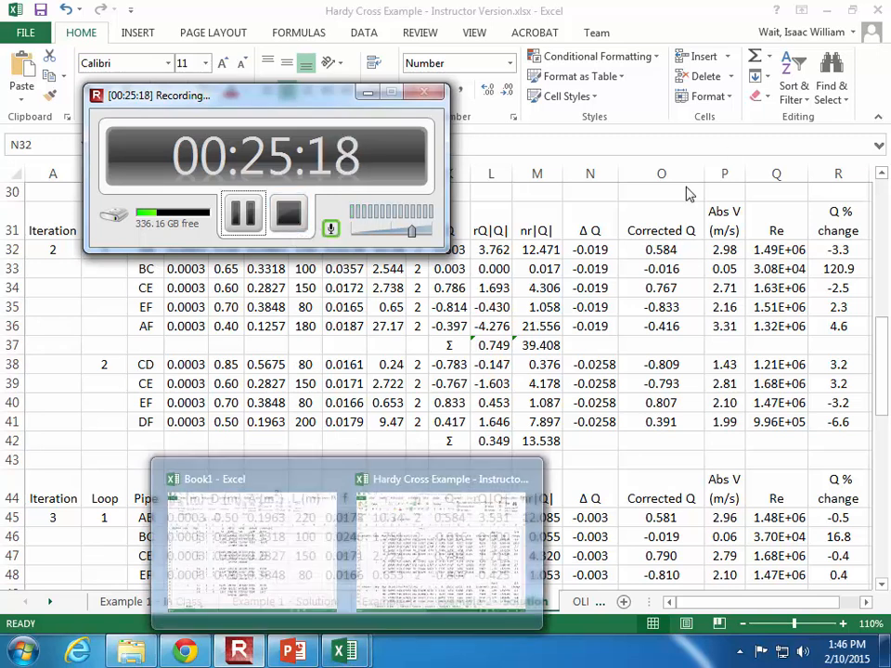
click(655, 230)
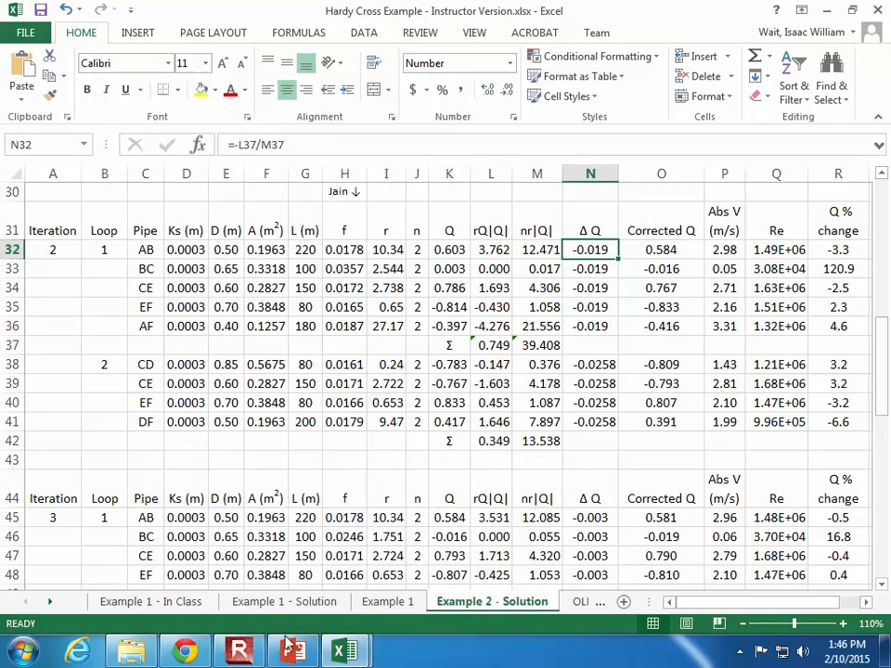